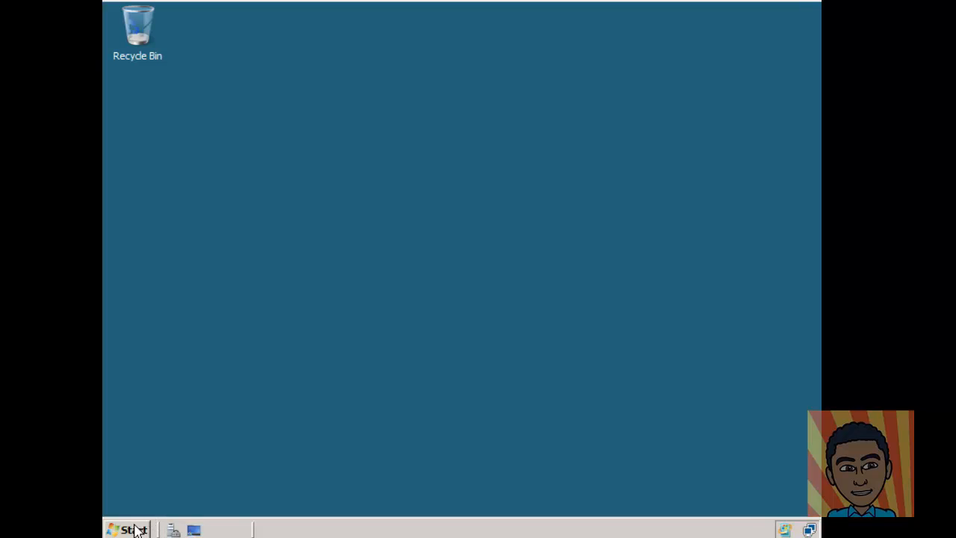
Step: Open the Local Disk (C:) drive from Computer in Windows Explorer
{"action": "left_click", "coordinate": [128, 529]}
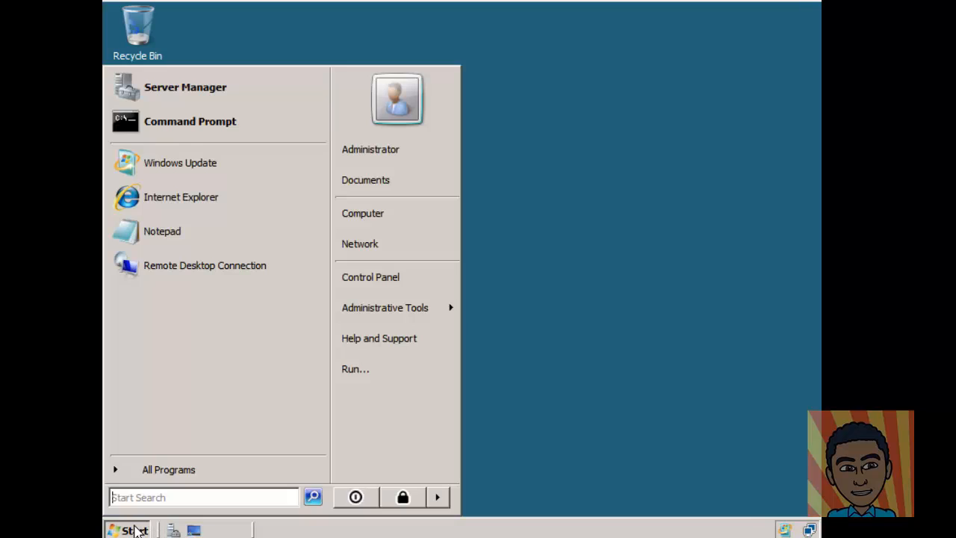
{"action": "left_click", "coordinate": [401, 216]}
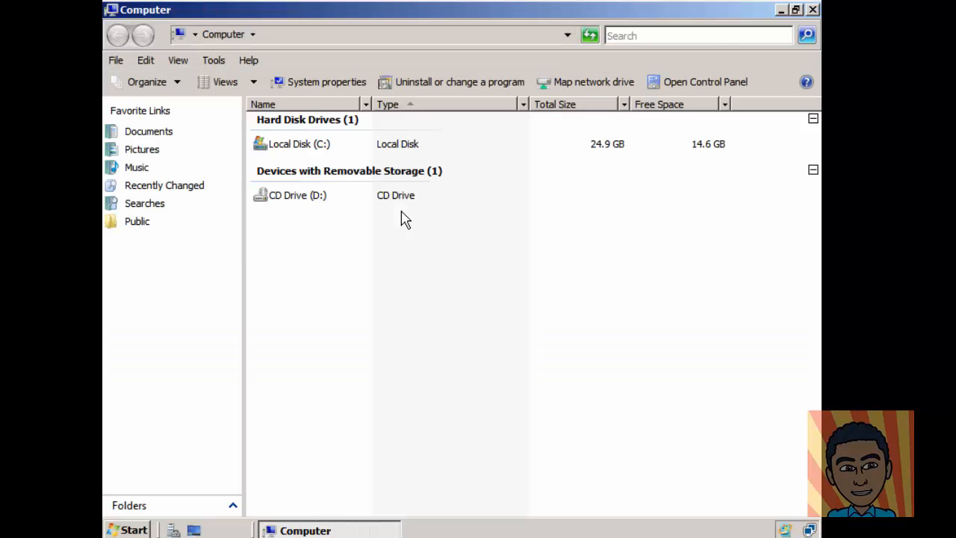
{"action": "left_click", "coordinate": [299, 152]}
{"action": "double_click", "coordinate": [299, 152]}
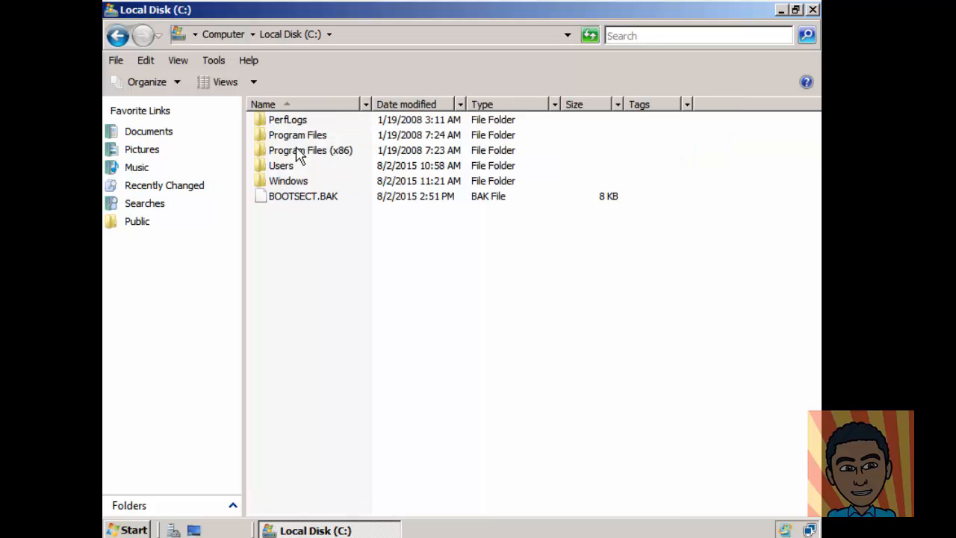
Step: Create a new folder named 'Profiles' at the root of C:
{"action": "right_click", "coordinate": [276, 282]}
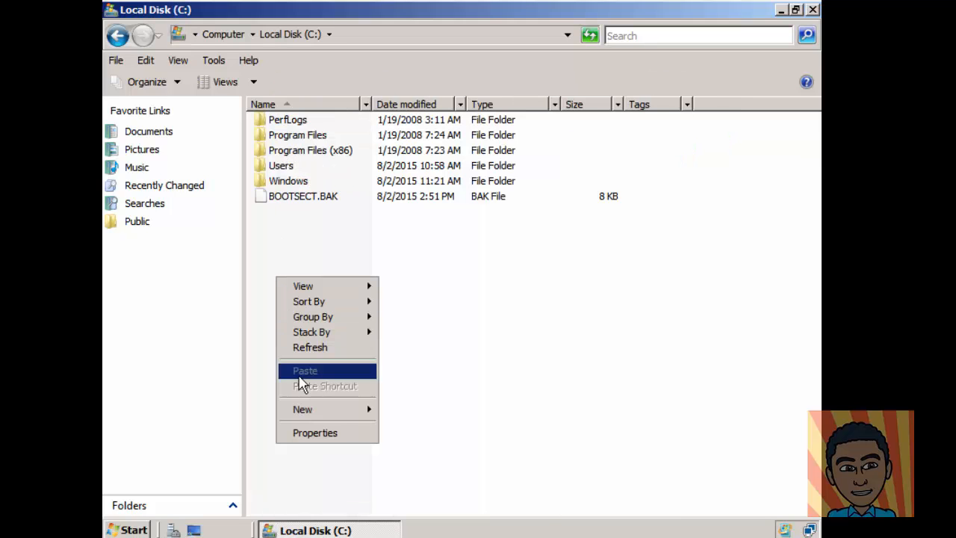
{"action": "mouse_move", "coordinate": [341, 411]}
{"action": "left_click", "coordinate": [397, 410]}
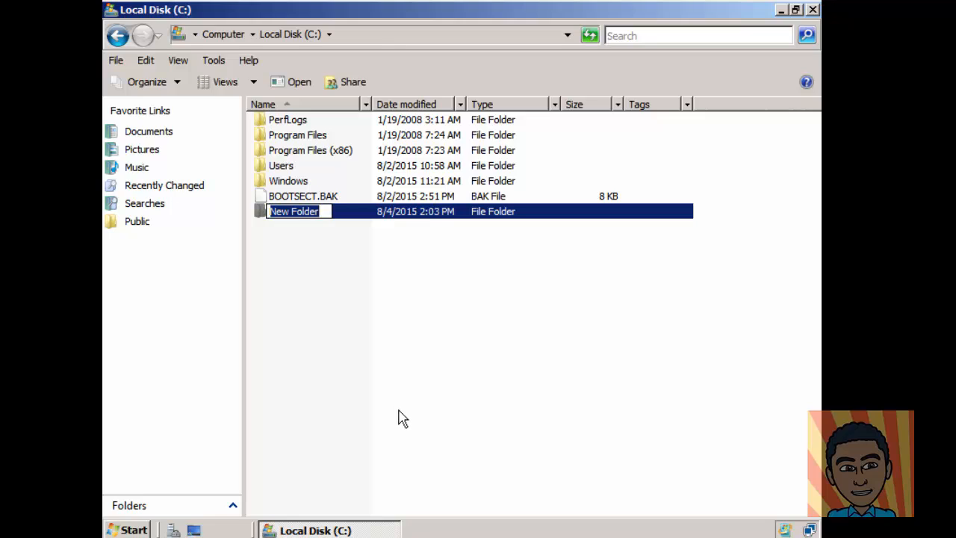
{"action": "type", "text": "Prof"}
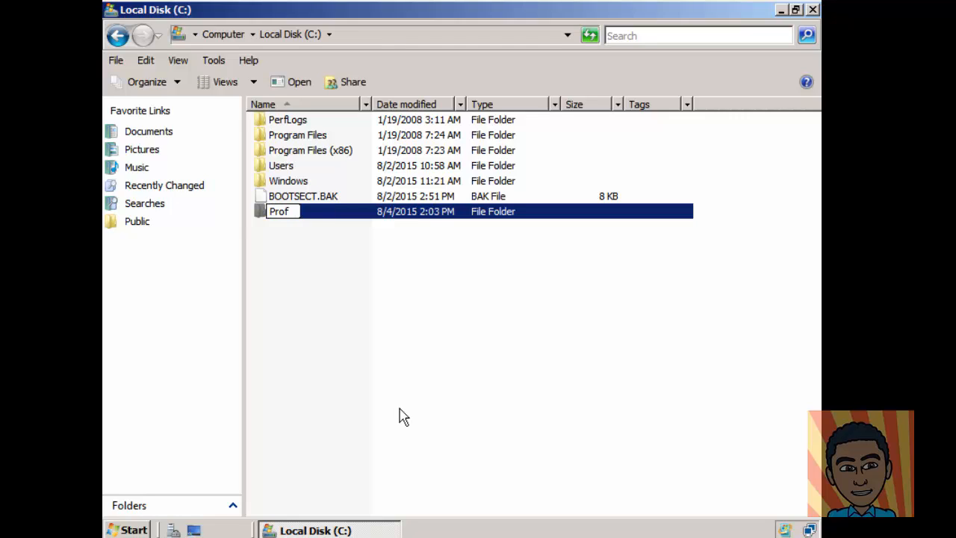
{"action": "type", "text": "iles"}
{"action": "left_click", "coordinate": [357, 366]}
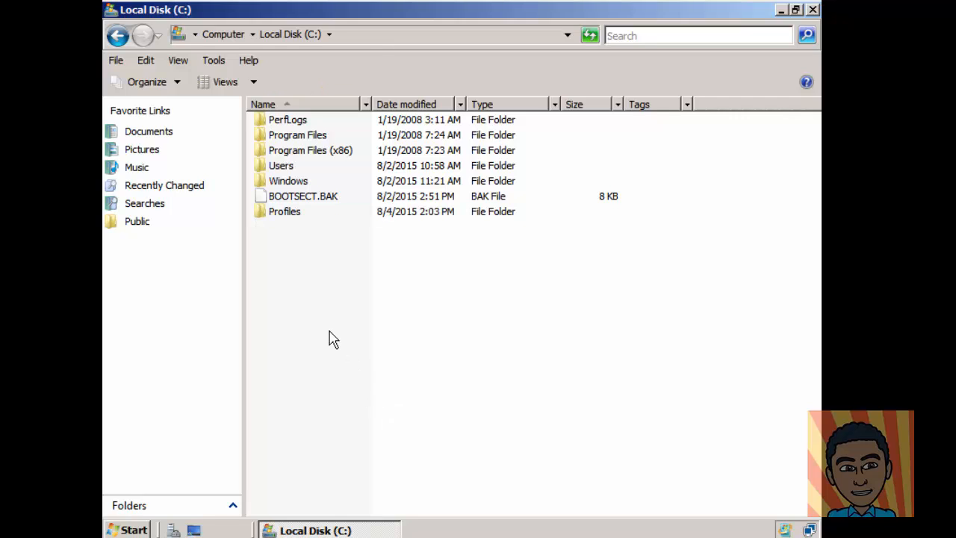
Step: Turn on Advanced Sharing for the Profiles folder as share 'Profiles' and bring up its permissions
{"action": "right_click", "coordinate": [295, 215]}
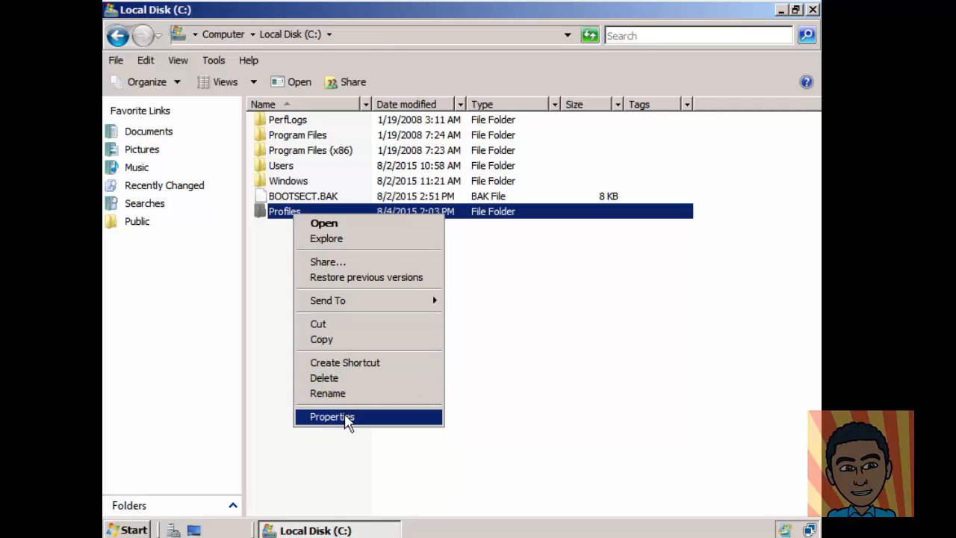
{"action": "left_click", "coordinate": [347, 419]}
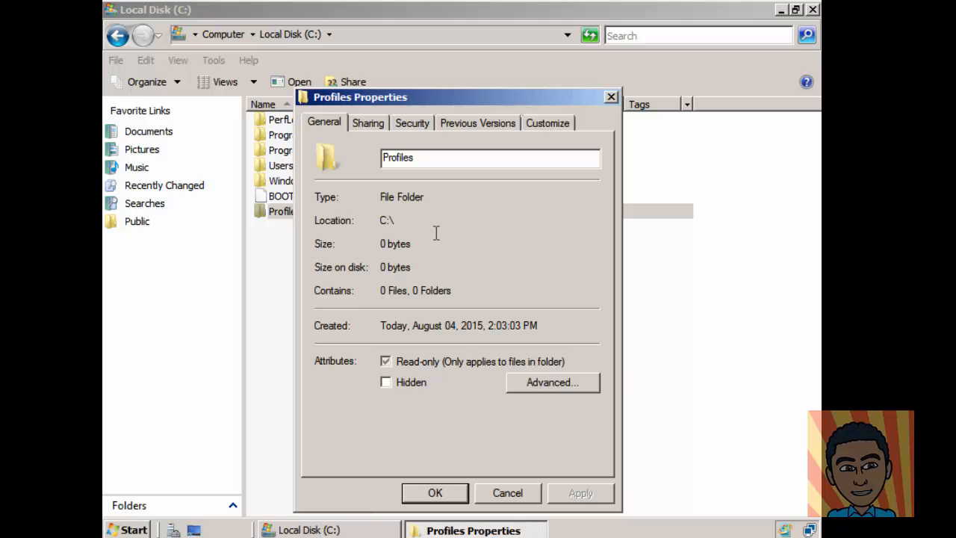
{"action": "left_click", "coordinate": [377, 123]}
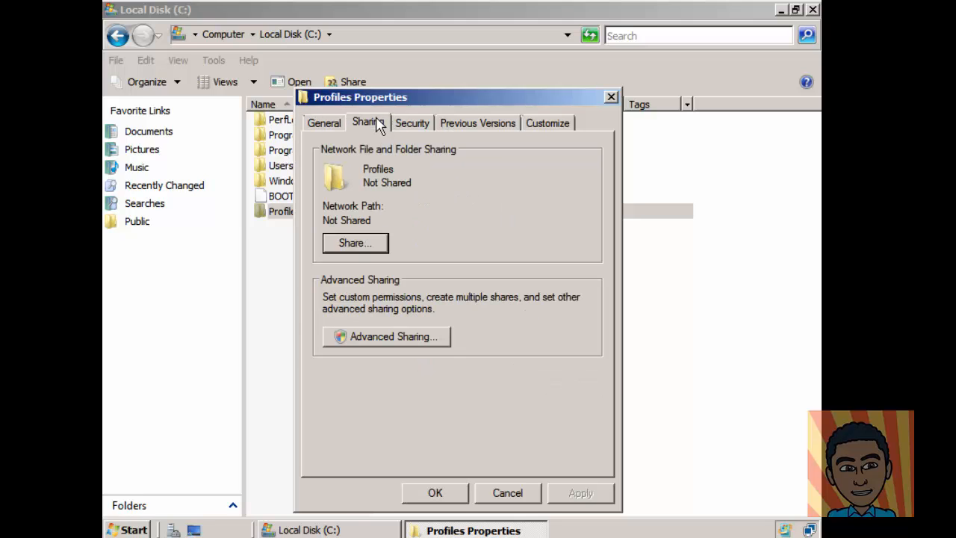
{"action": "left_click", "coordinate": [422, 337]}
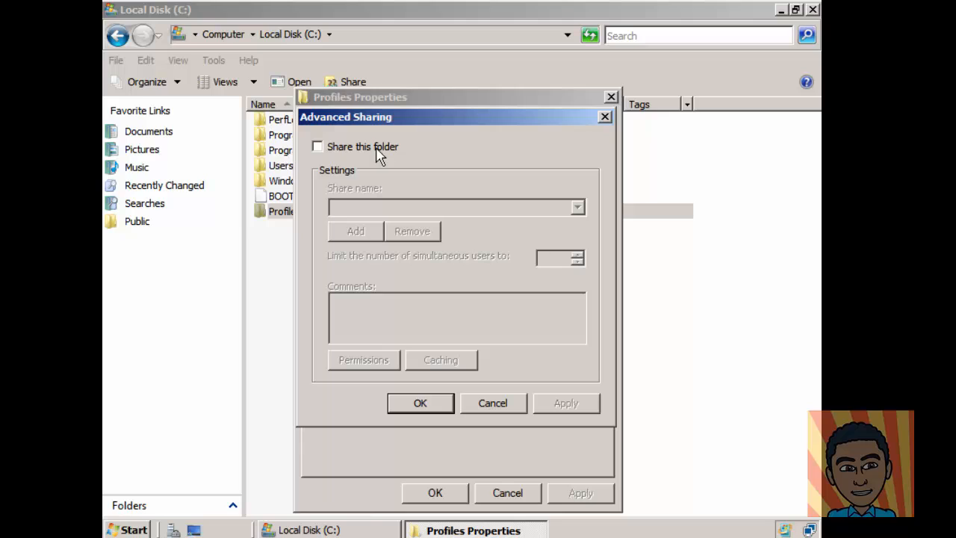
{"action": "left_click", "coordinate": [379, 154]}
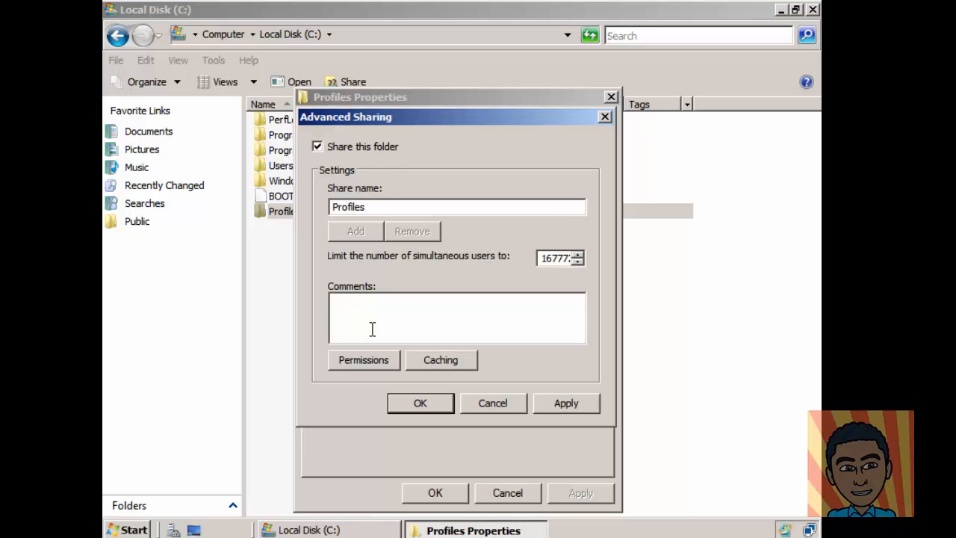
{"action": "left_click", "coordinate": [369, 360]}
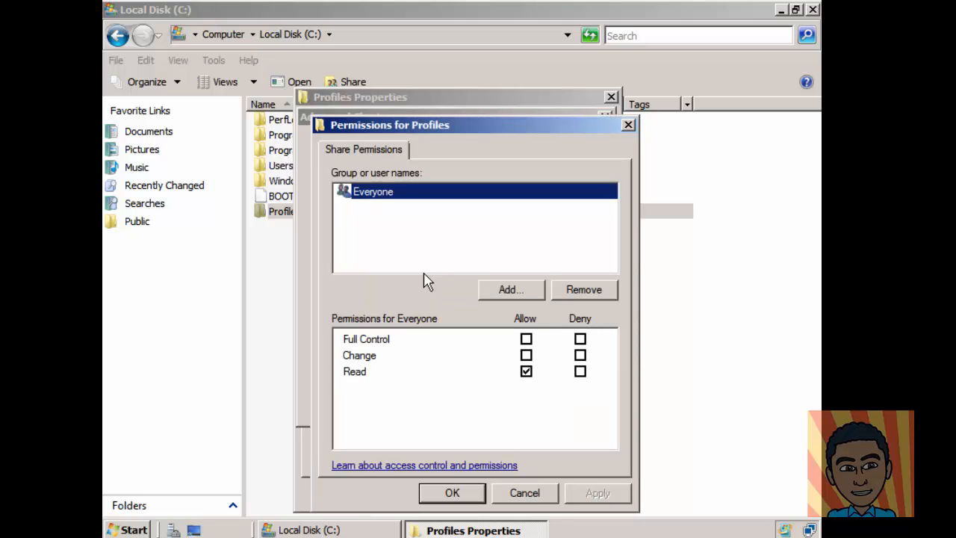
Step: Remove Everyone from the share permissions and add Authenticated Users instead
{"action": "left_click", "coordinate": [595, 290]}
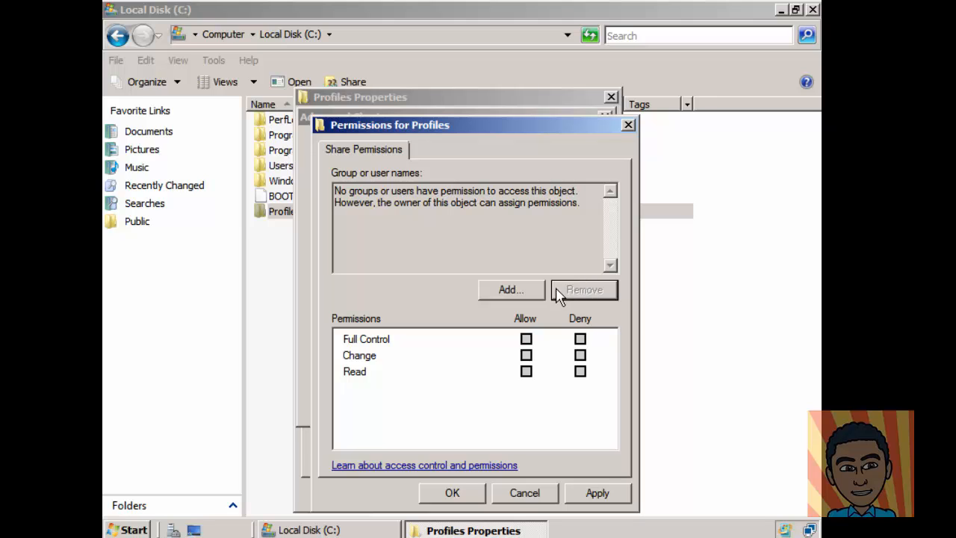
{"action": "left_click", "coordinate": [525, 294]}
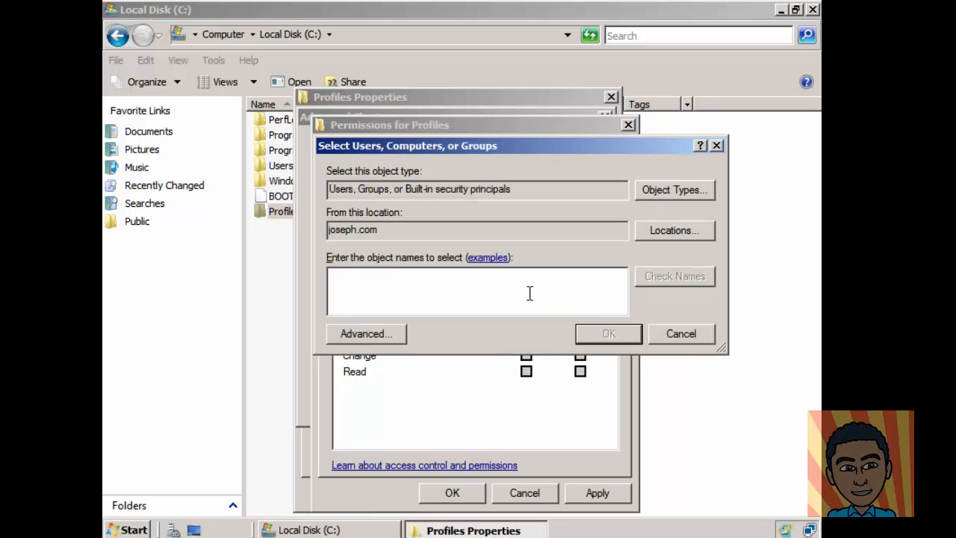
{"action": "type", "text": "auth"}
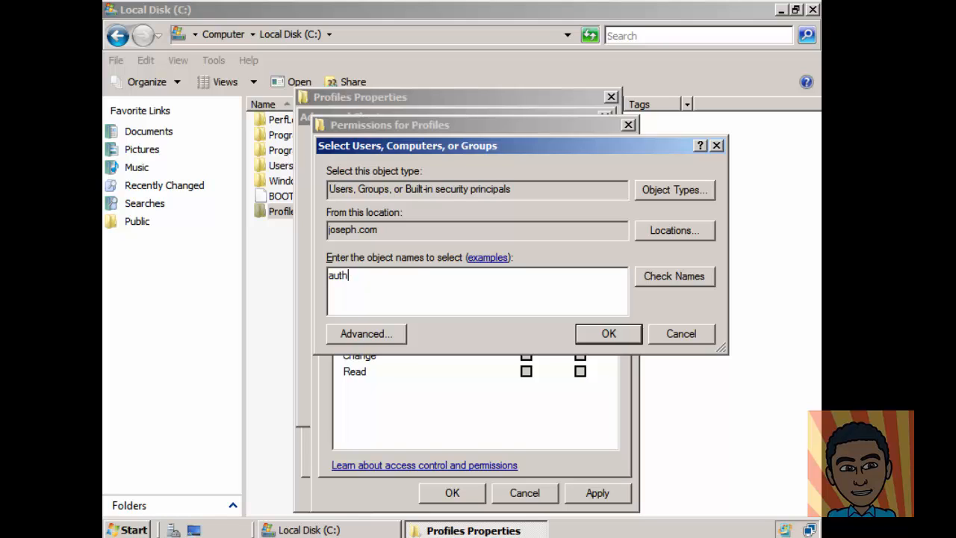
{"action": "left_click", "coordinate": [672, 282]}
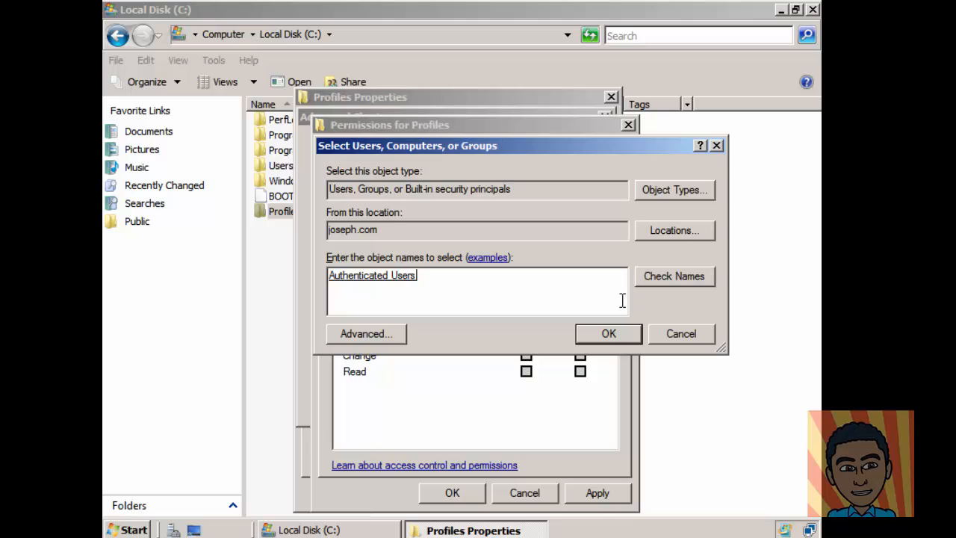
{"action": "left_click", "coordinate": [622, 337]}
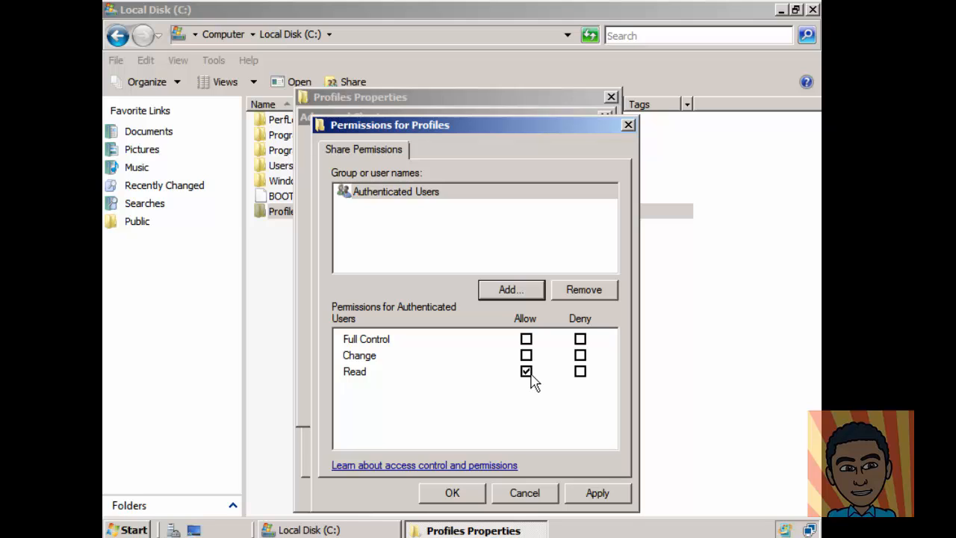
Step: Add Domain Admins with Full Control allowed, then apply and confirm the share permissions
{"action": "left_click", "coordinate": [525, 293]}
{"action": "type", "text": "doma"}
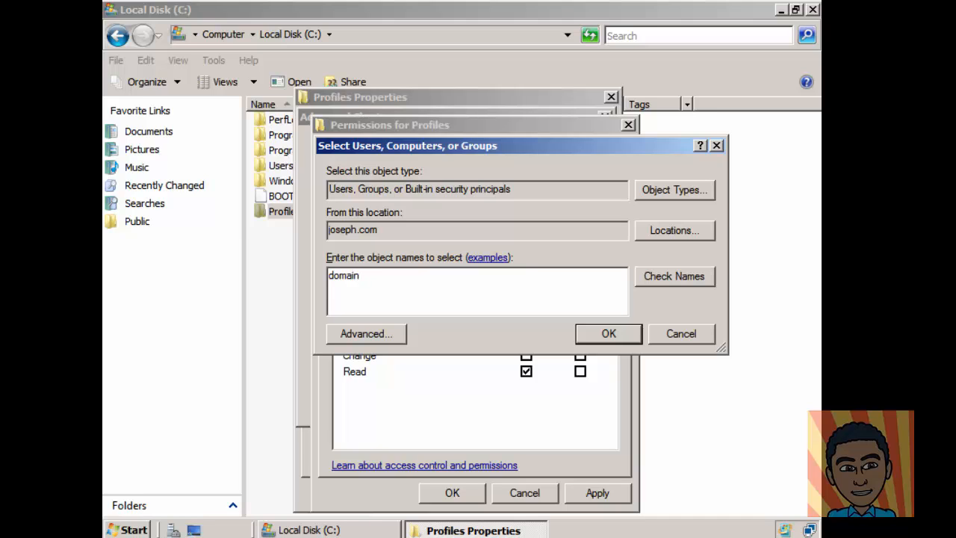
{"action": "type", "text": "in"}
{"action": "left_click", "coordinate": [651, 275]}
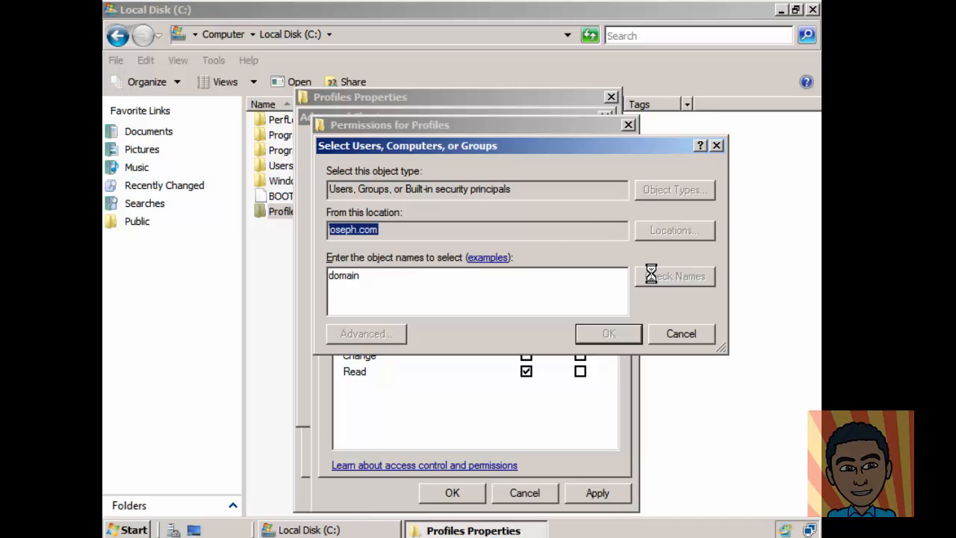
{"action": "left_click", "coordinate": [392, 272]}
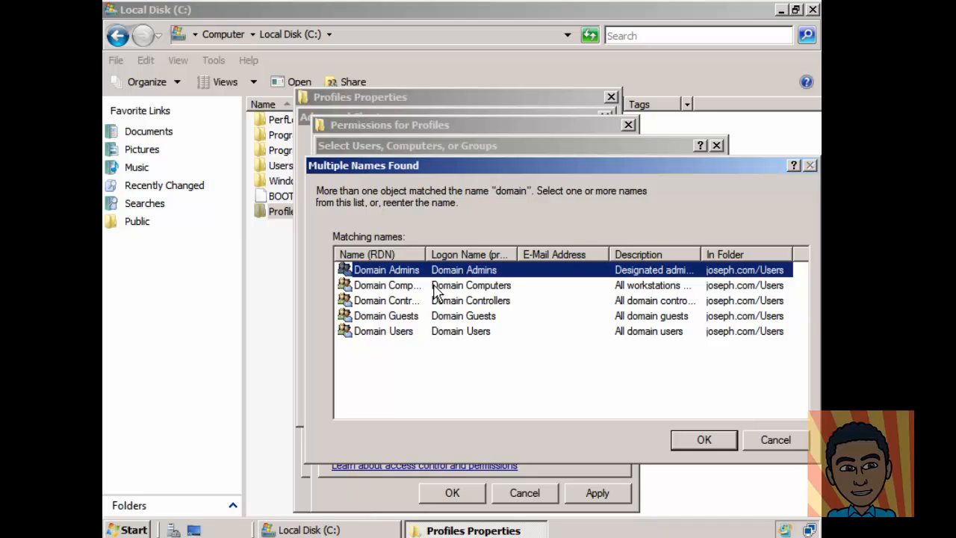
{"action": "left_click", "coordinate": [702, 440]}
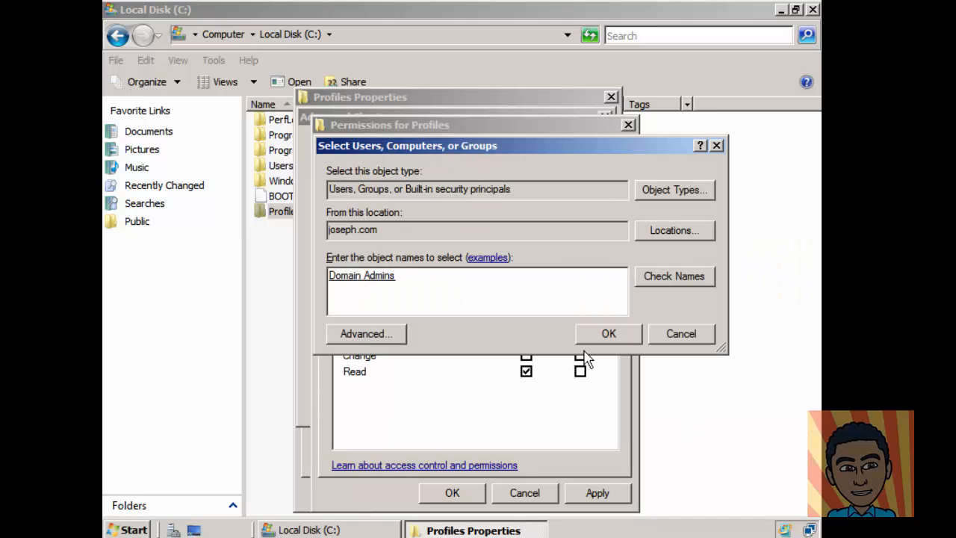
{"action": "left_click", "coordinate": [607, 334]}
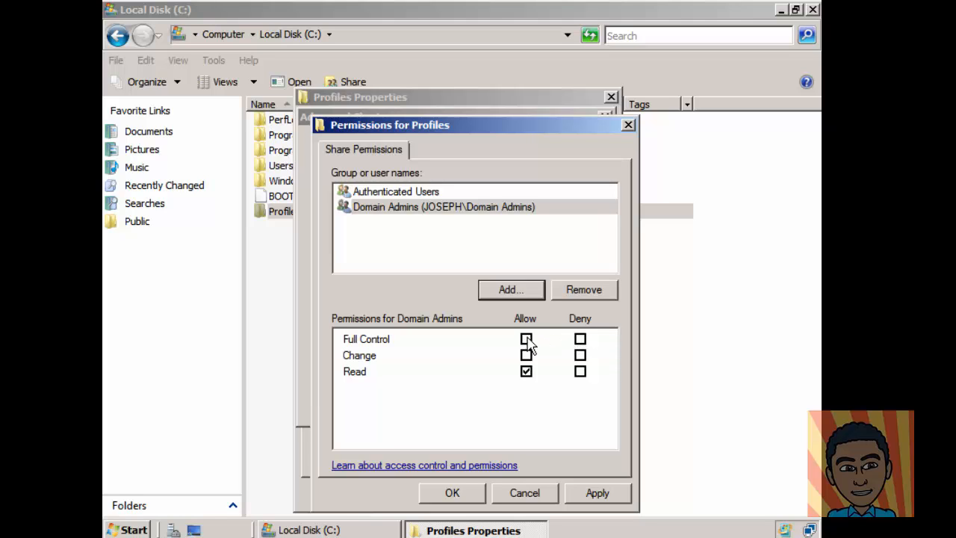
{"action": "left_click", "coordinate": [526, 340]}
{"action": "left_click", "coordinate": [592, 498]}
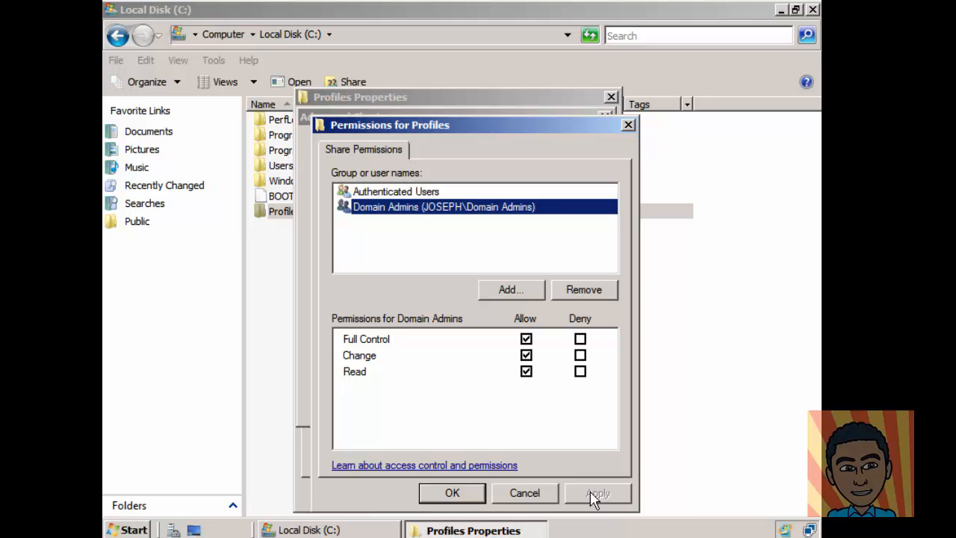
{"action": "left_click", "coordinate": [452, 493]}
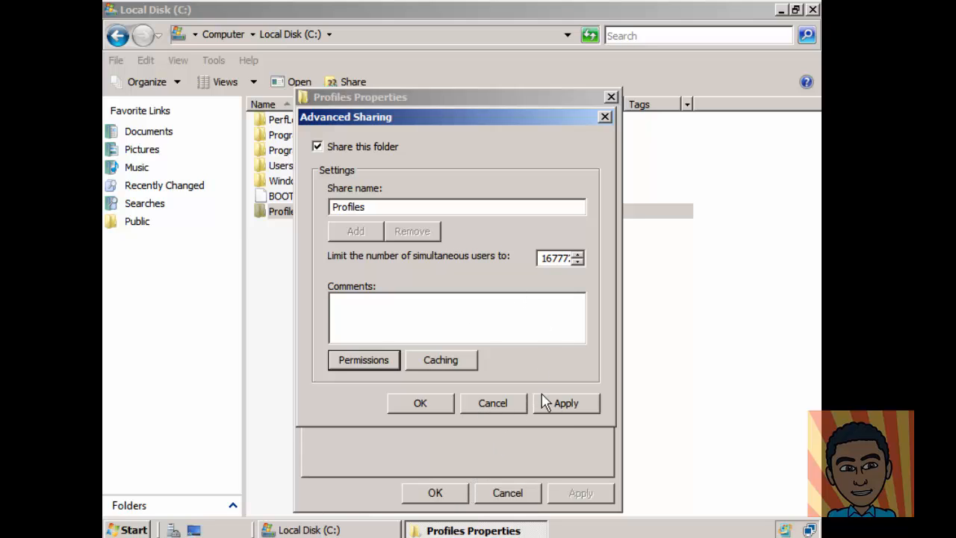
Step: Apply and confirm Advanced Sharing, then select the network path \\WINSERVER2008\Profiles
{"action": "left_click", "coordinate": [564, 407]}
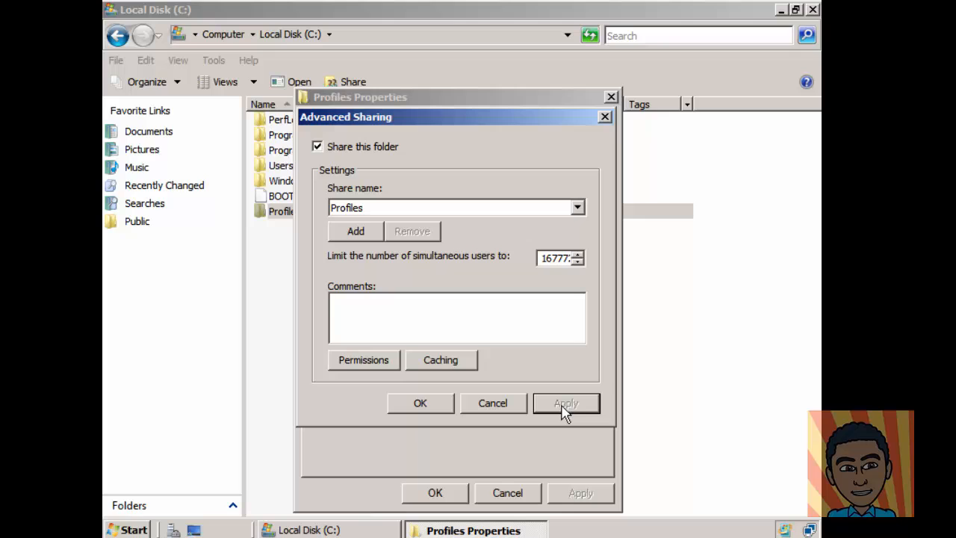
{"action": "left_click", "coordinate": [427, 403]}
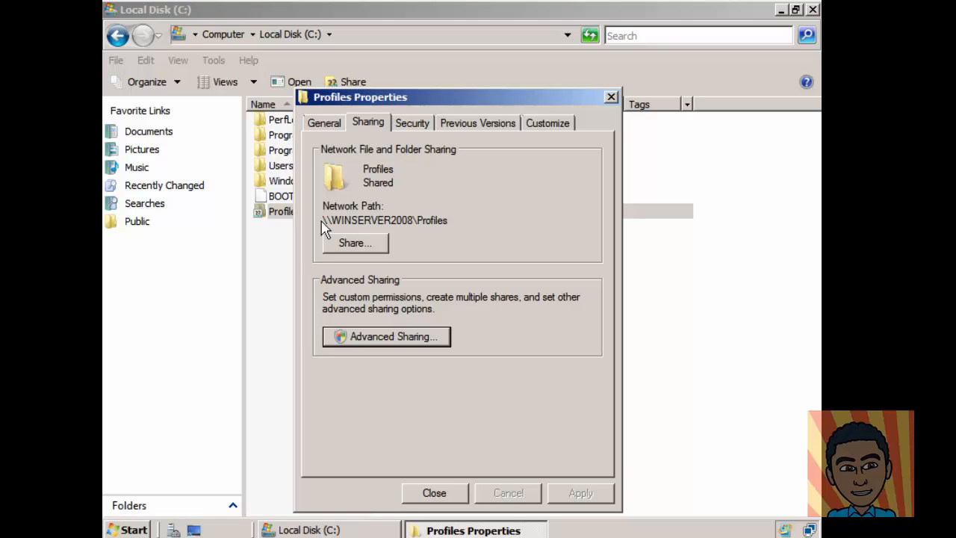
{"action": "left_click_drag", "start_coordinate": [323, 221], "coordinate": [448, 218]}
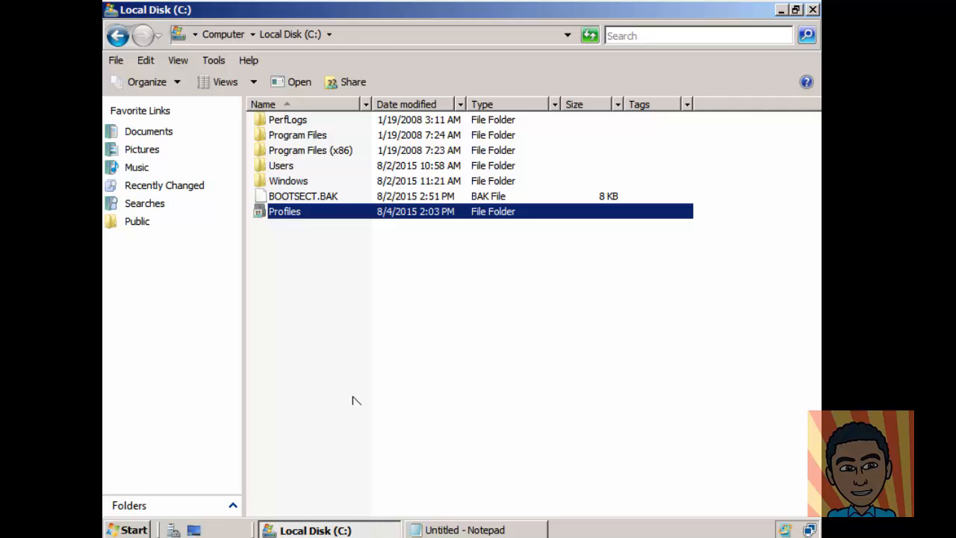
Step: Launch Active Directory Users and Computers from Administrative Tools
{"action": "left_click", "coordinate": [141, 530]}
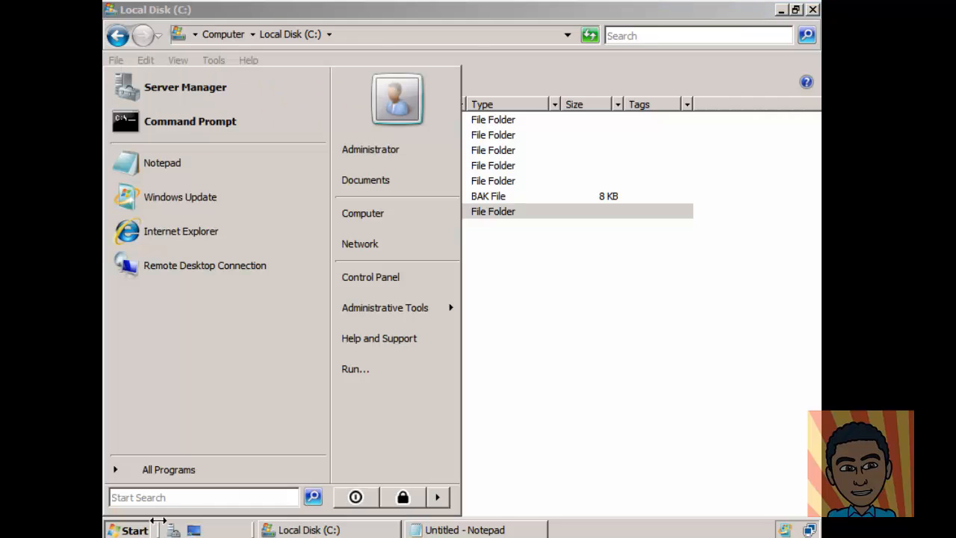
{"action": "mouse_move", "coordinate": [394, 317]}
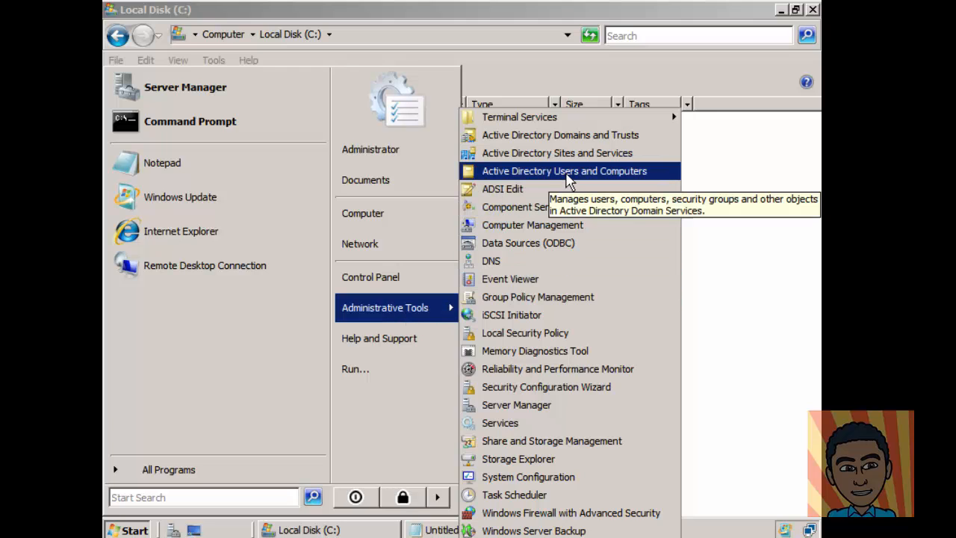
{"action": "left_click", "coordinate": [568, 182]}
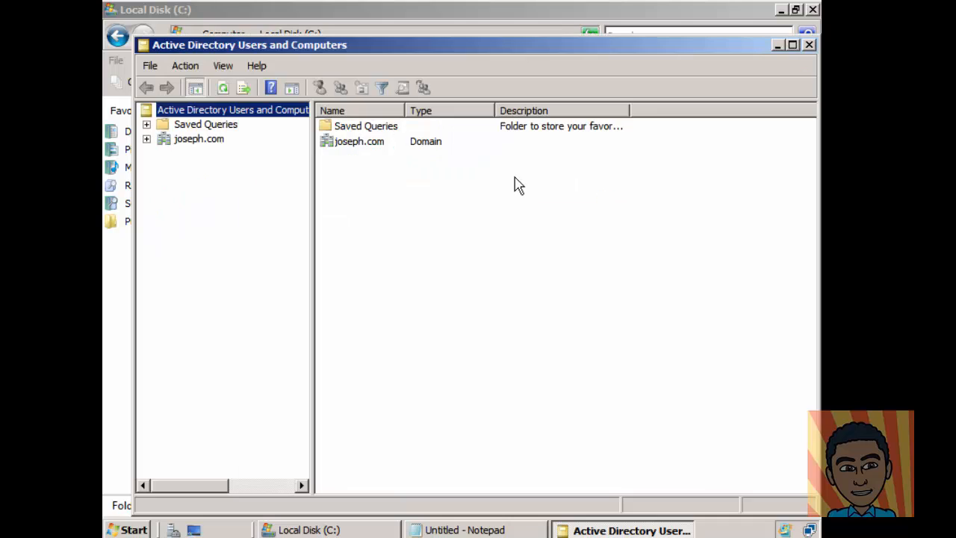
Step: Expand joseph.com and start a new user in the Users container
{"action": "left_click", "coordinate": [147, 140]}
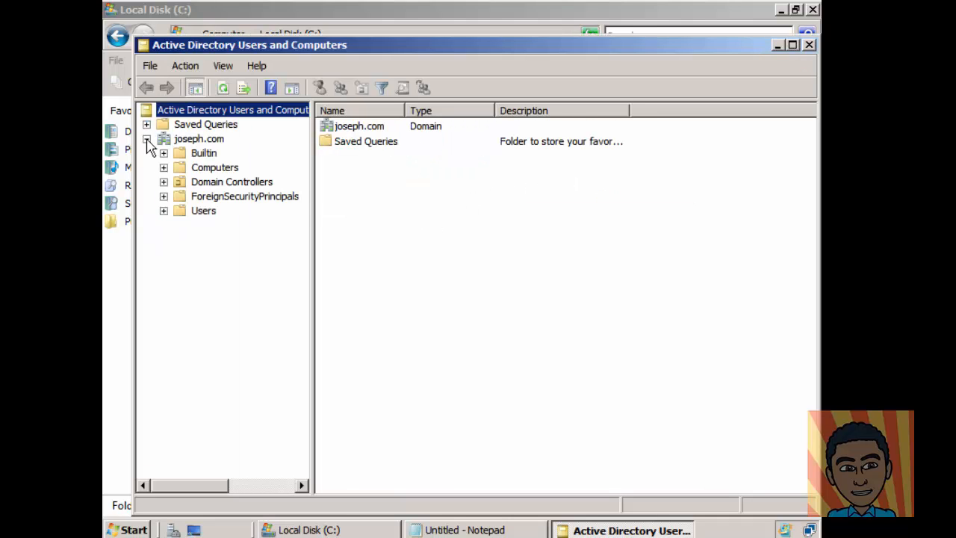
{"action": "left_click", "coordinate": [184, 212]}
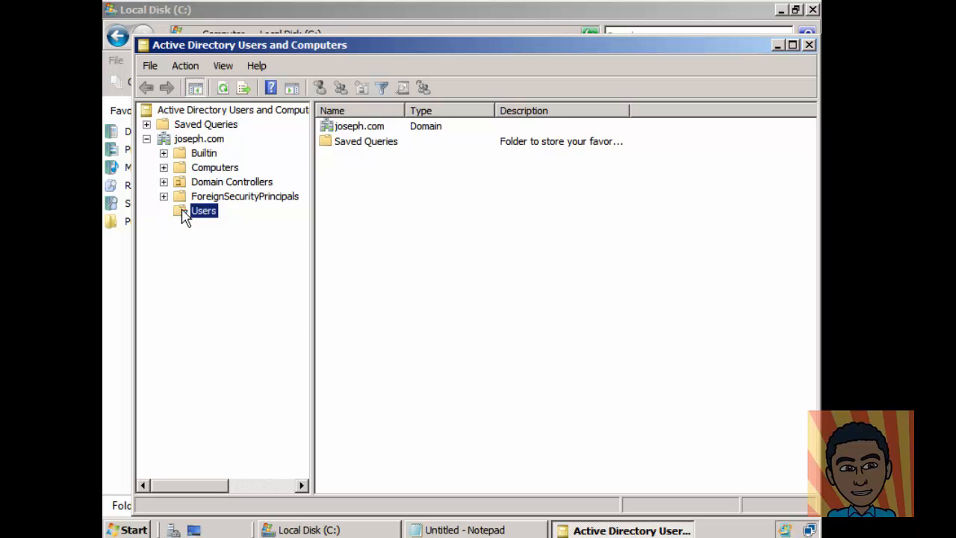
{"action": "right_click", "coordinate": [183, 214]}
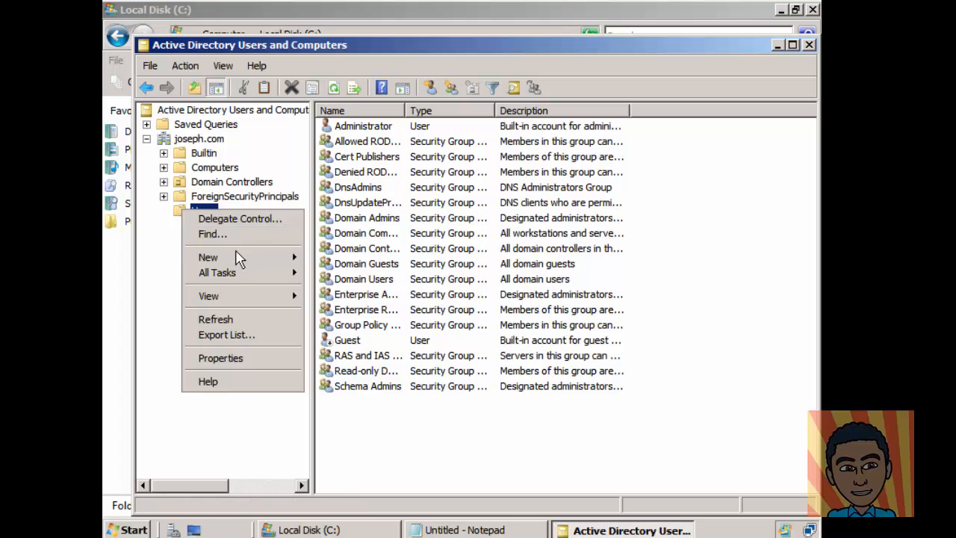
{"action": "mouse_move", "coordinate": [236, 257]}
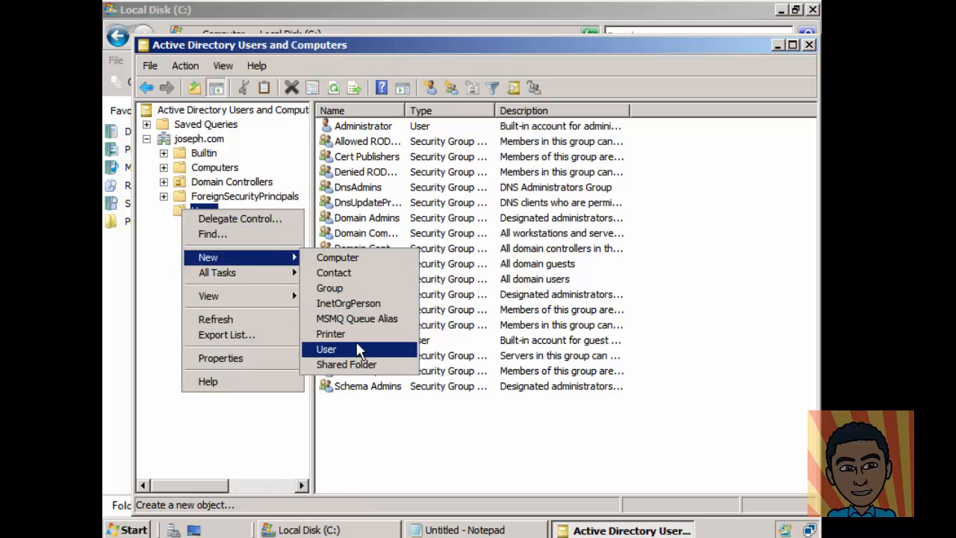
{"action": "left_click", "coordinate": [326, 349]}
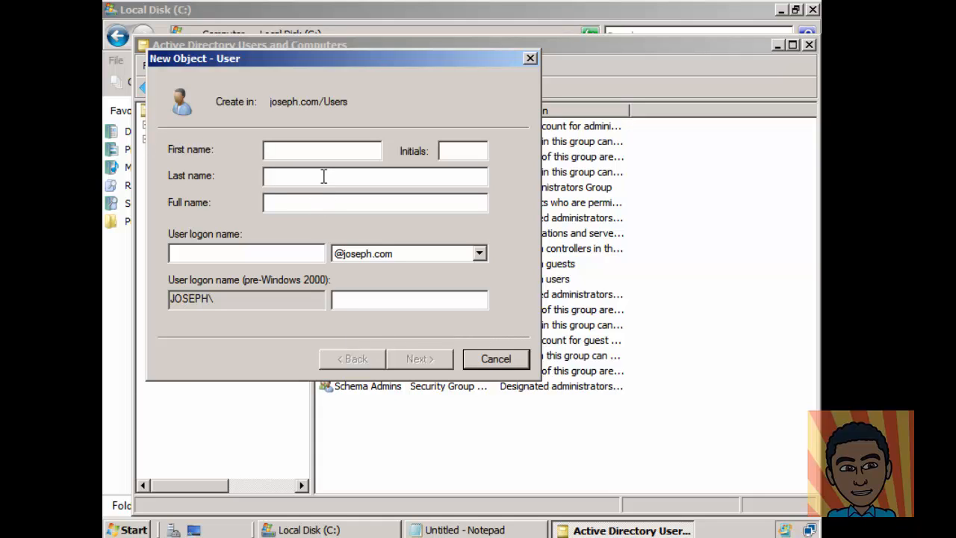
Step: Enter first name 'Mandatory_User' and user logon name 'mandatory'
{"action": "type", "text": "Mandat"}
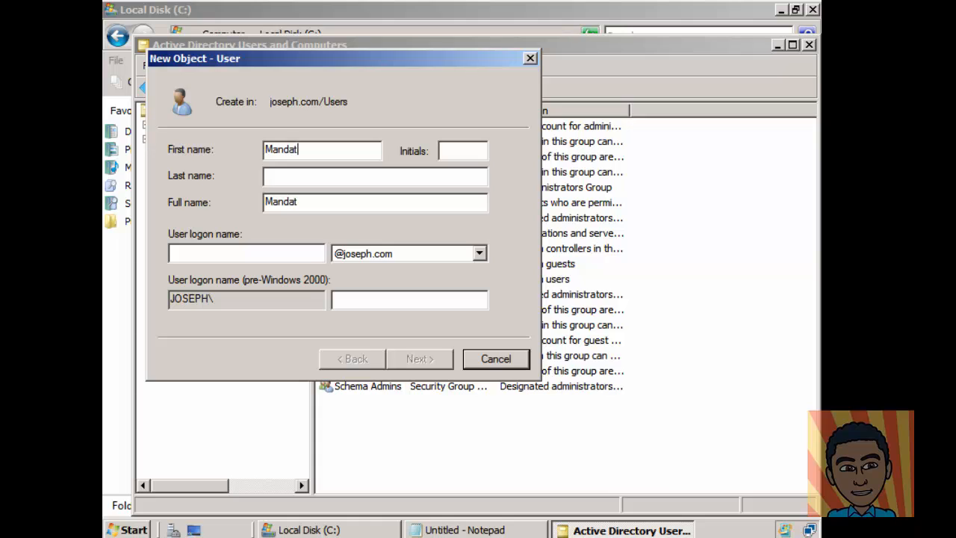
{"action": "type", "text": "ory_User"}
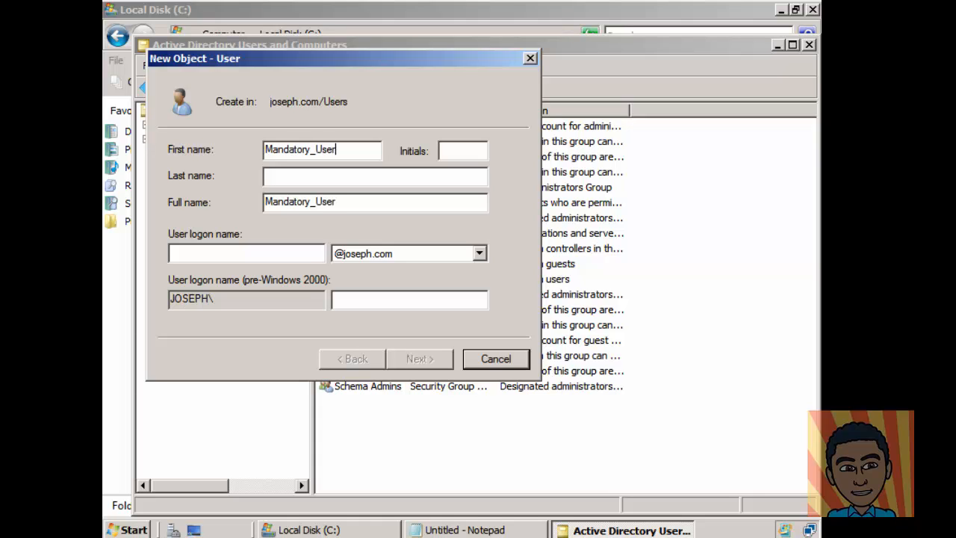
{"action": "left_click", "coordinate": [289, 254]}
{"action": "type", "text": "mand"}
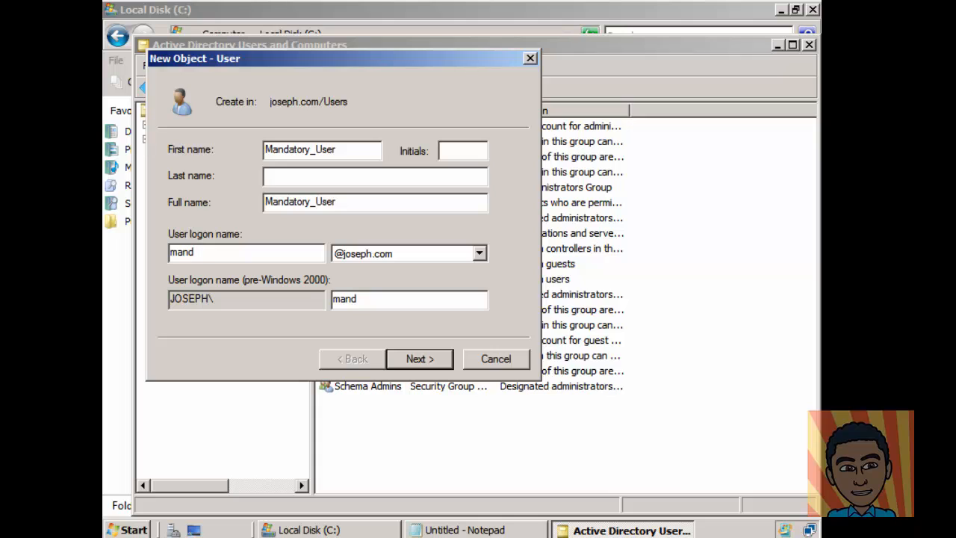
{"action": "type", "text": "atory"}
Step: Set the user's password, untick 'must change password at next logon', and tick 'Password never expires'
{"action": "left_click", "coordinate": [420, 359]}
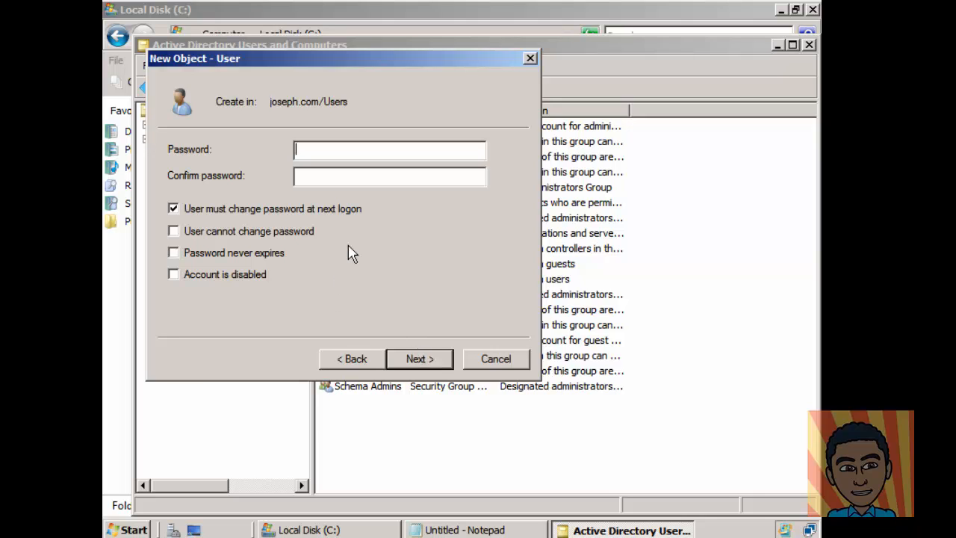
{"action": "type", "text": "P•••w0rd•••••d"}
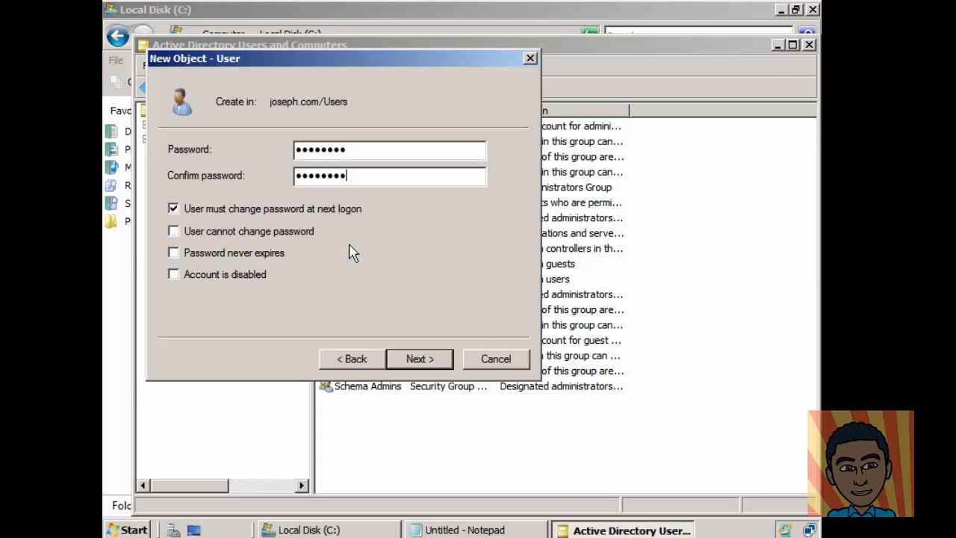
{"action": "left_click", "coordinate": [176, 211]}
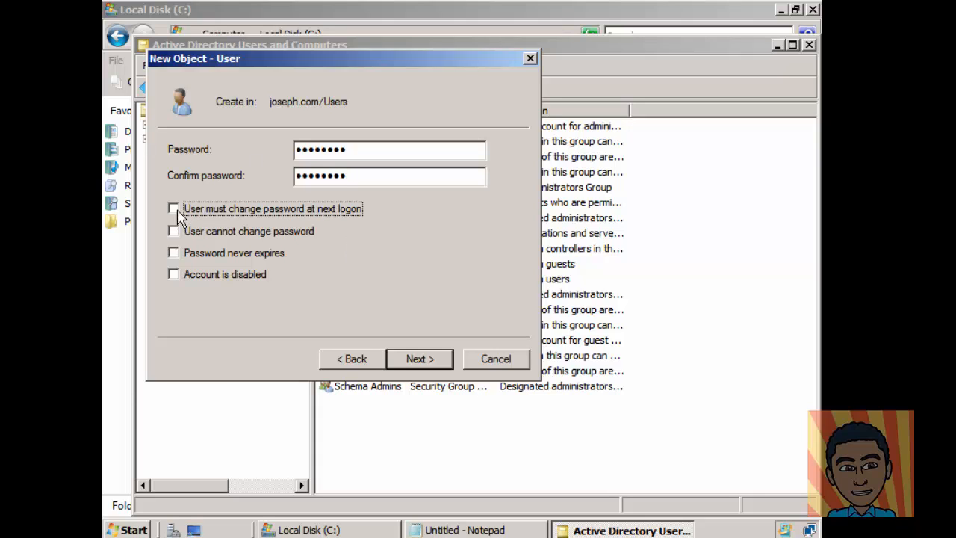
{"action": "left_click", "coordinate": [174, 254]}
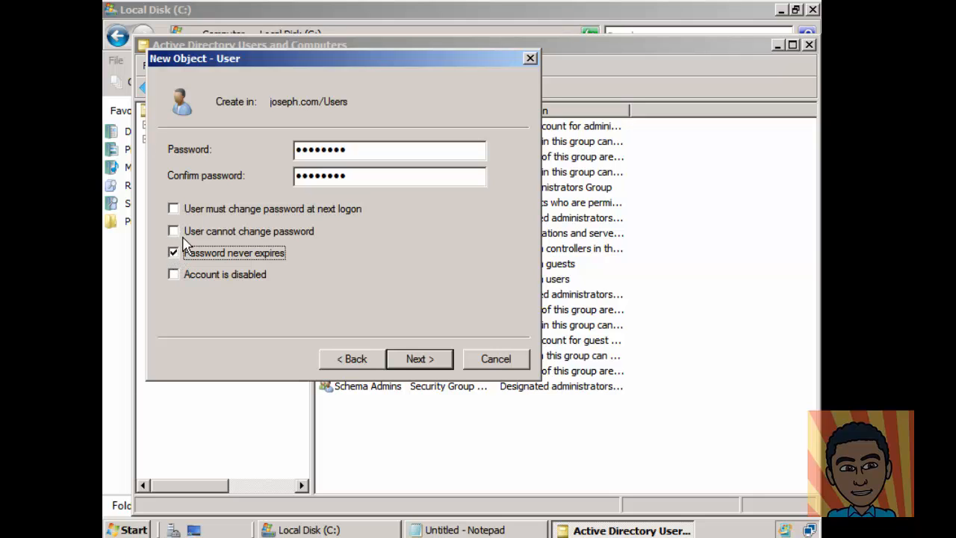
{"action": "left_click", "coordinate": [423, 361]}
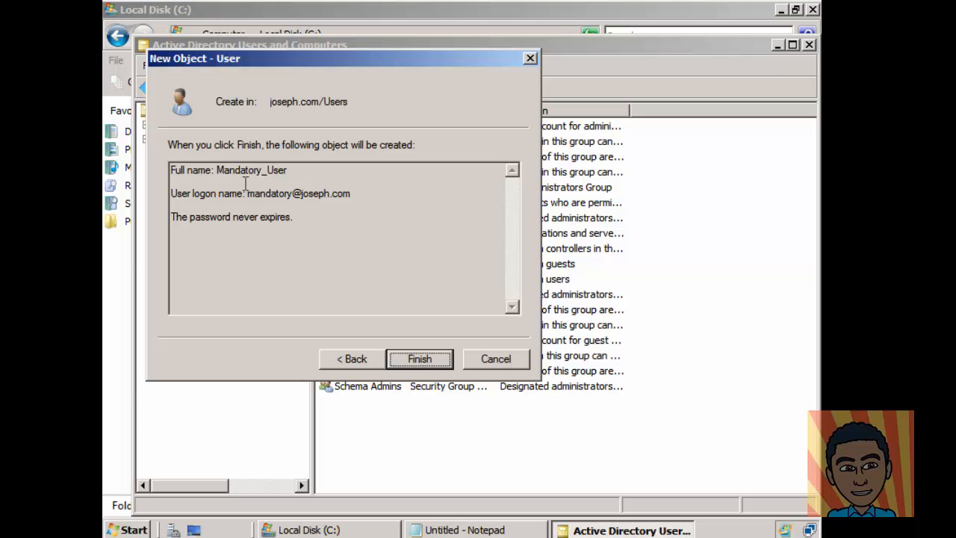
Step: Finish creating Mandatory_User and view its Member Of list showing only Domain Users
{"action": "left_click", "coordinate": [419, 359]}
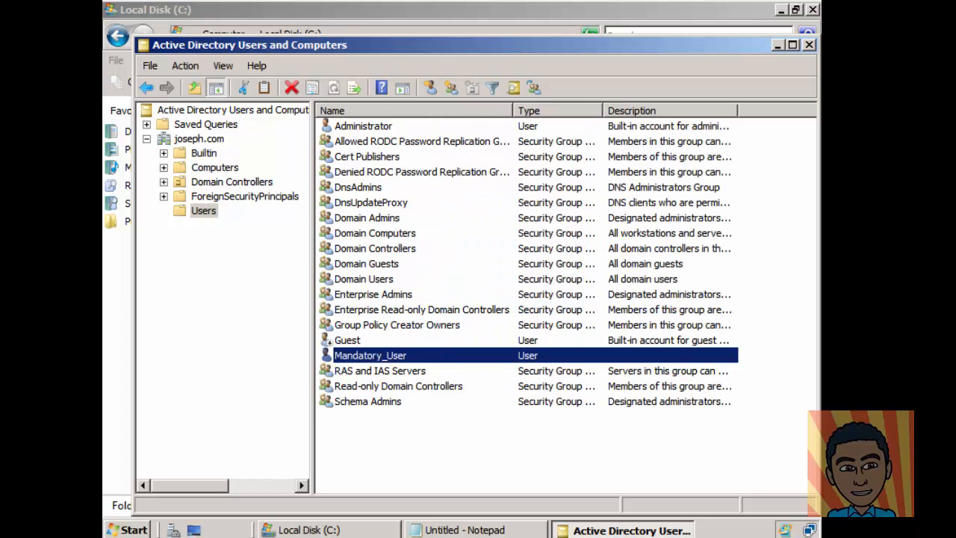
{"action": "right_click", "coordinate": [384, 361]}
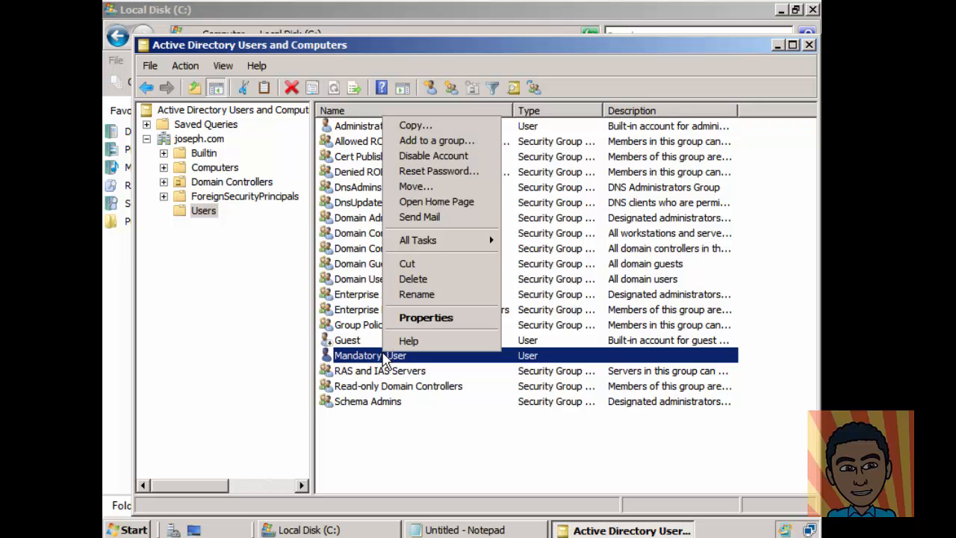
{"action": "left_click", "coordinate": [426, 318]}
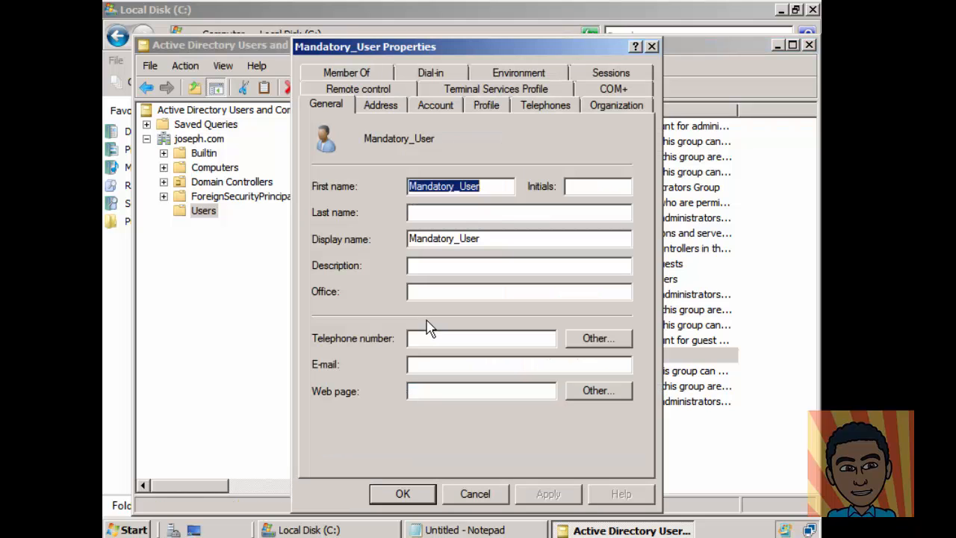
{"action": "left_click", "coordinate": [348, 74]}
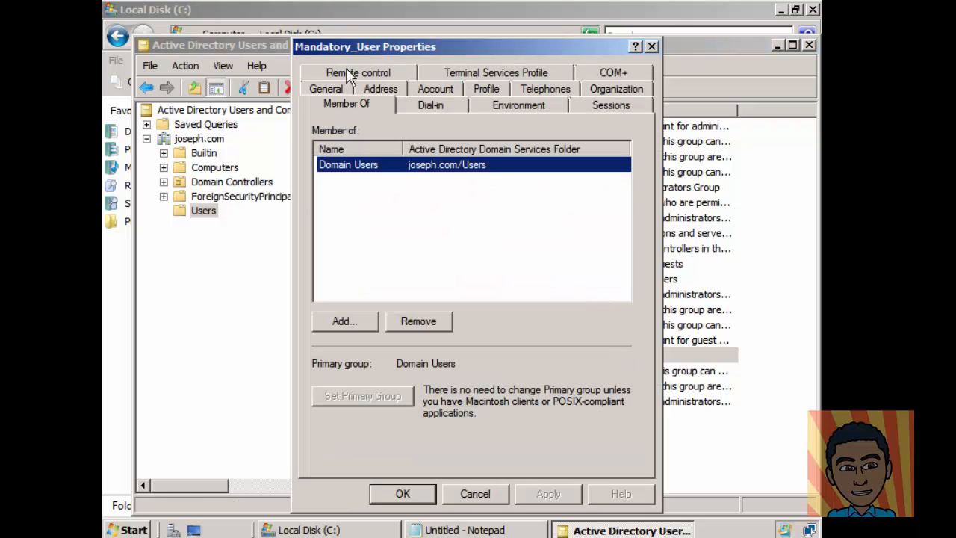
Step: Add Mandatory_User to the Administrators group, apply, and close its properties
{"action": "left_click", "coordinate": [351, 323]}
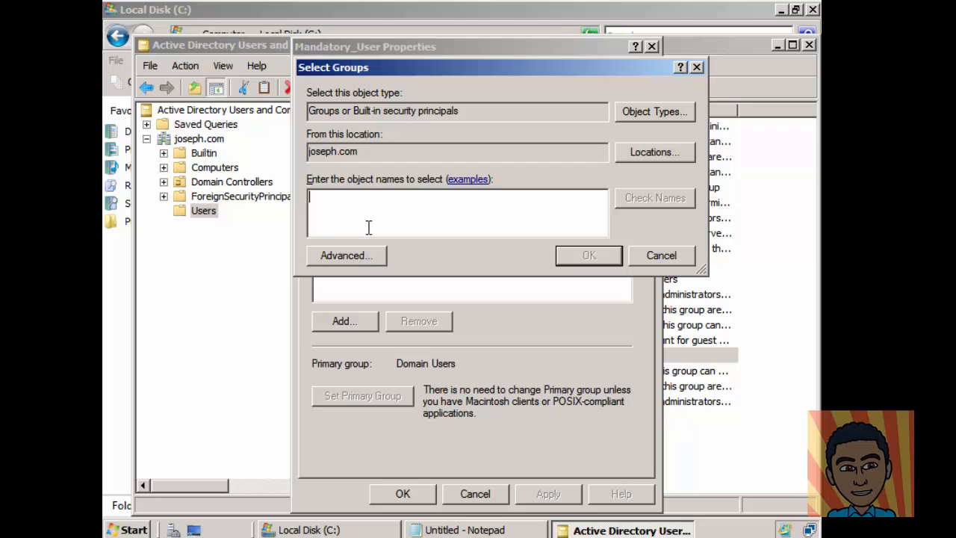
{"action": "type", "text": "administrator"}
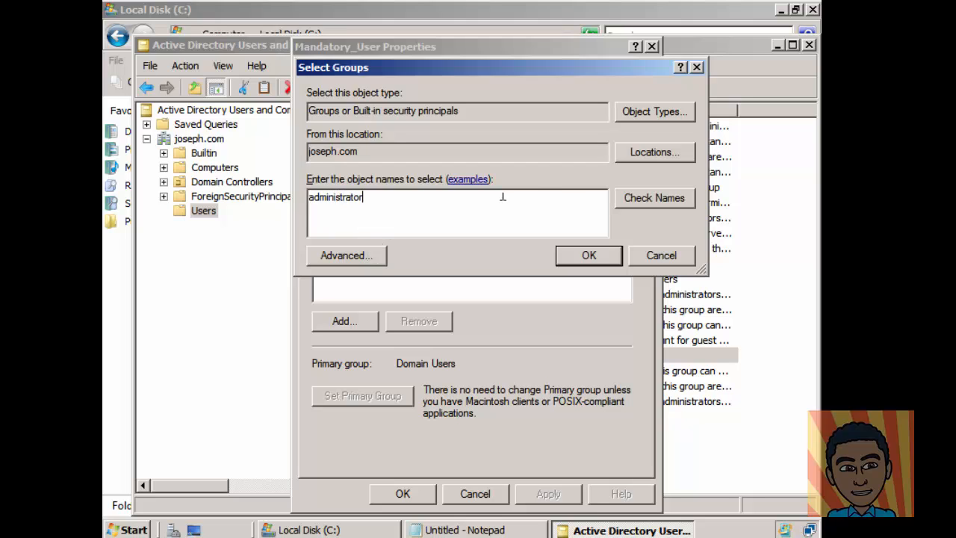
{"action": "left_click", "coordinate": [650, 203]}
{"action": "left_click", "coordinate": [590, 258]}
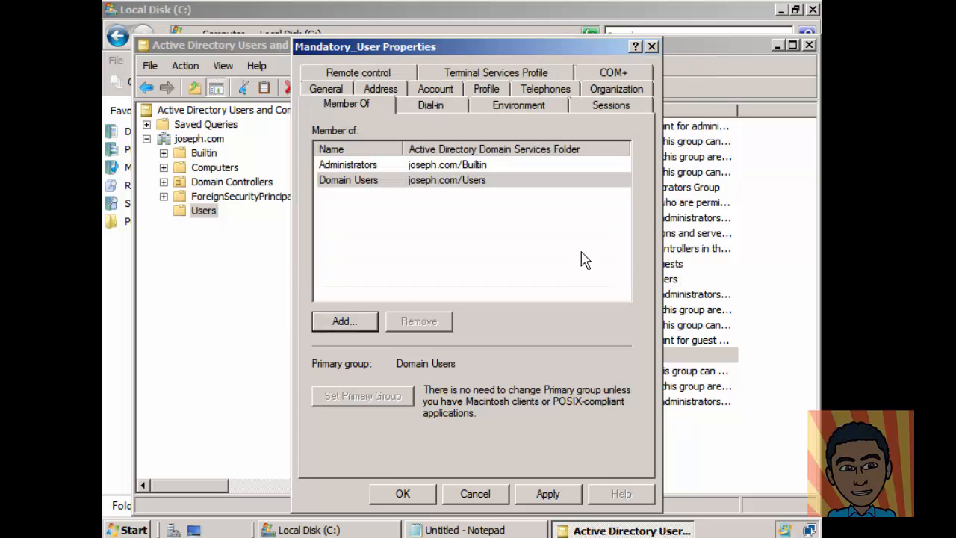
{"action": "left_click", "coordinate": [569, 498]}
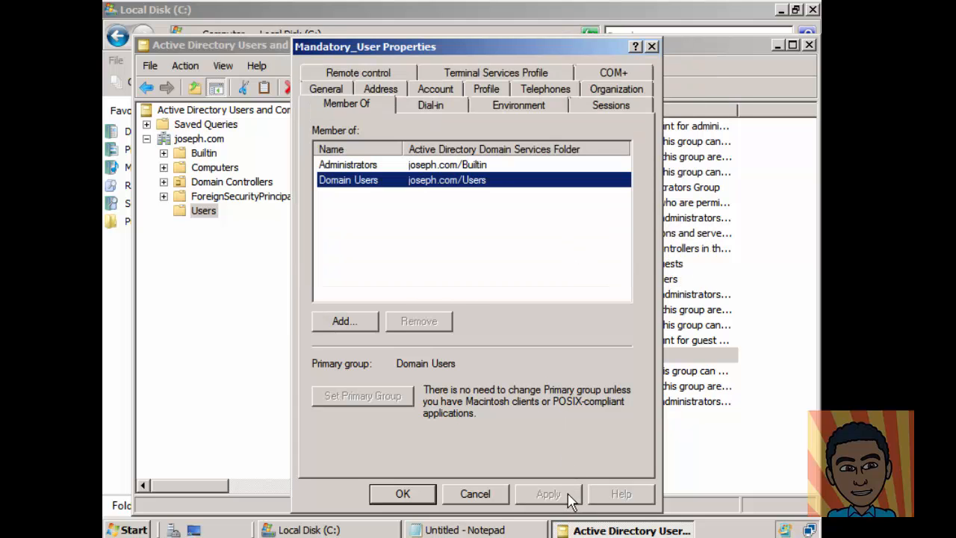
{"action": "left_click", "coordinate": [364, 171]}
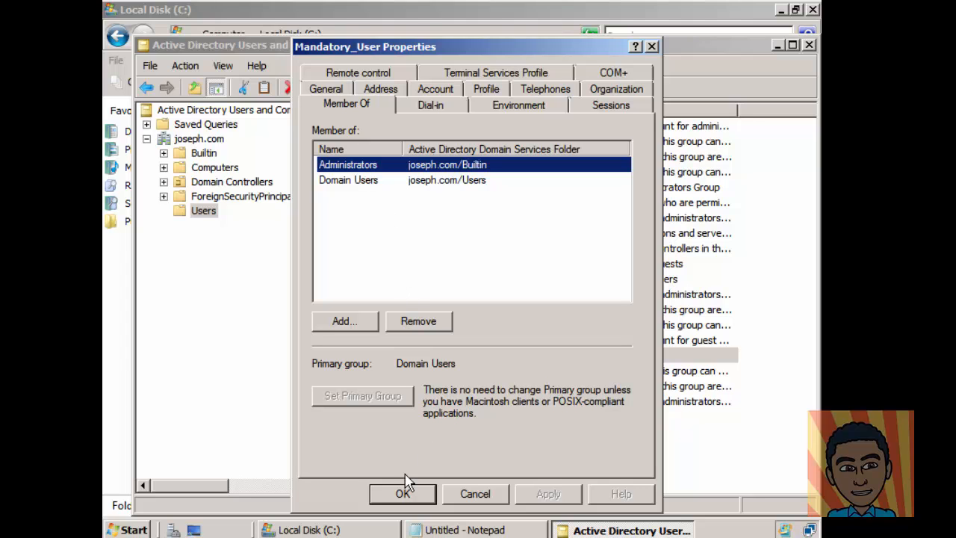
{"action": "left_click", "coordinate": [404, 496]}
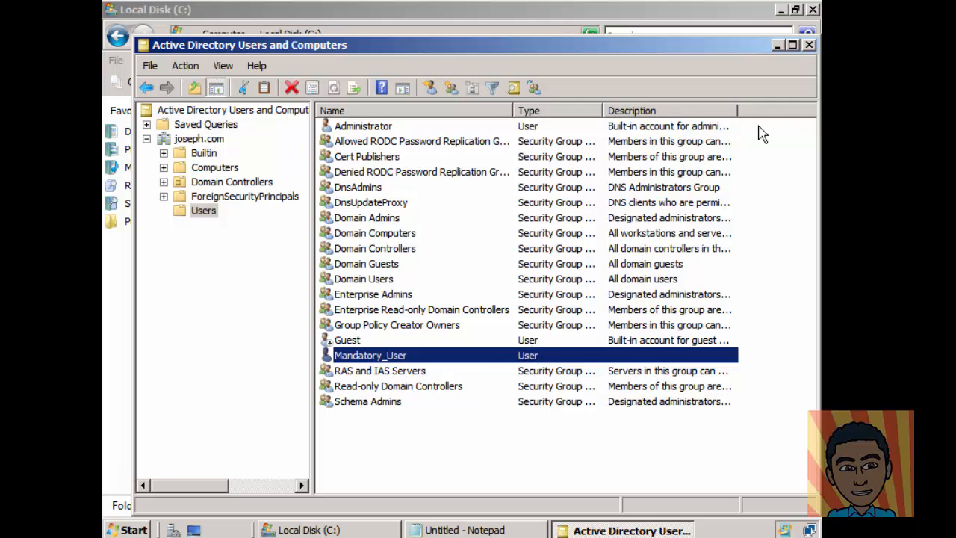
Step: Close the directory console and C: window, then log off, discarding Notepad's unsaved text
{"action": "left_click", "coordinate": [810, 45]}
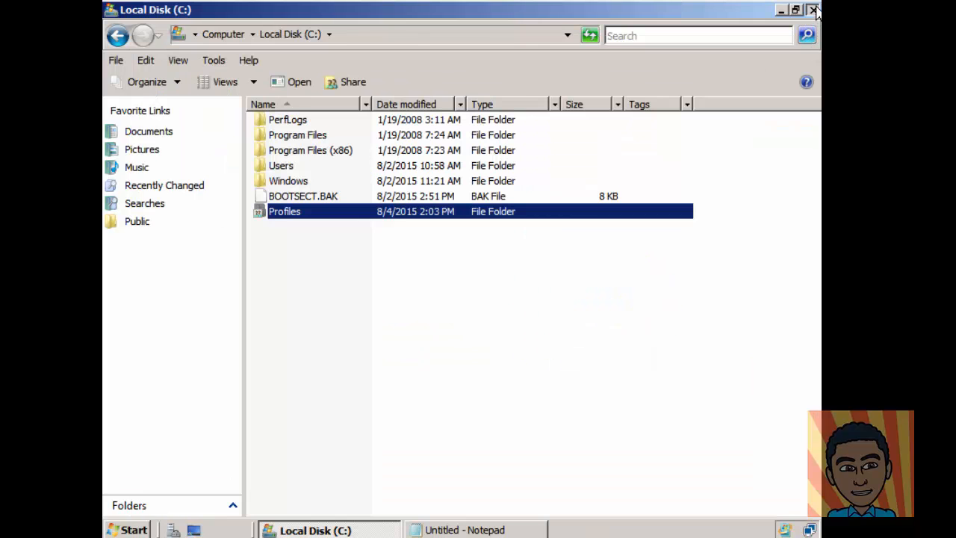
{"action": "left_click", "coordinate": [813, 9]}
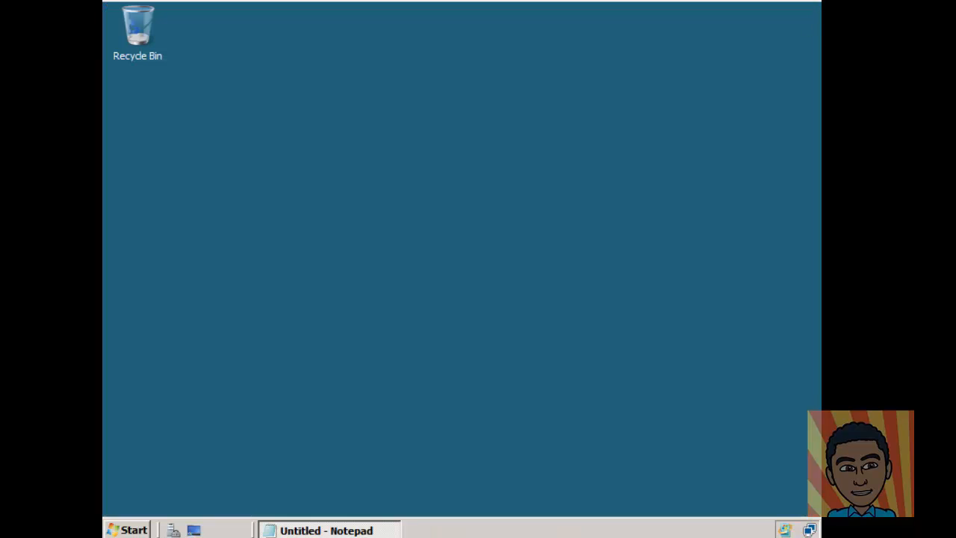
{"action": "left_click", "coordinate": [134, 529]}
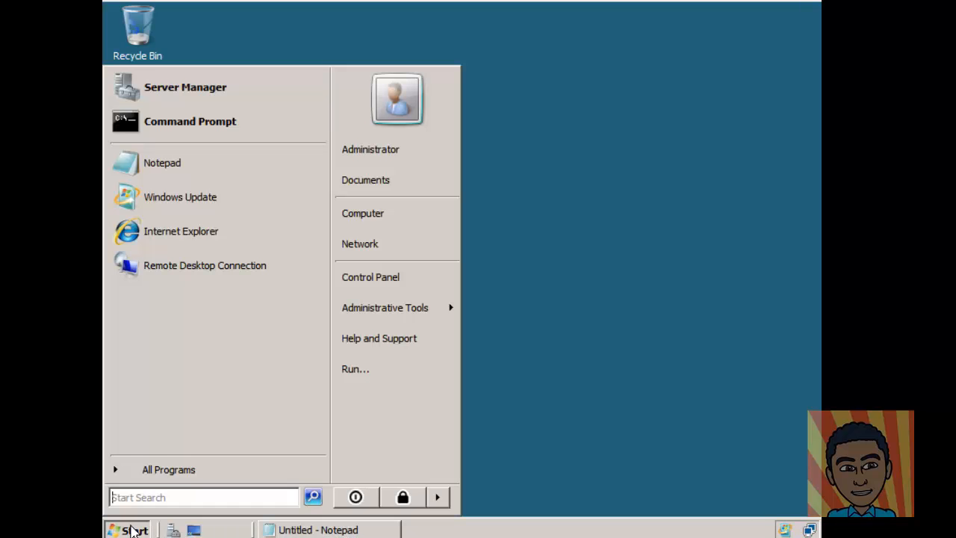
{"action": "left_click", "coordinate": [437, 498]}
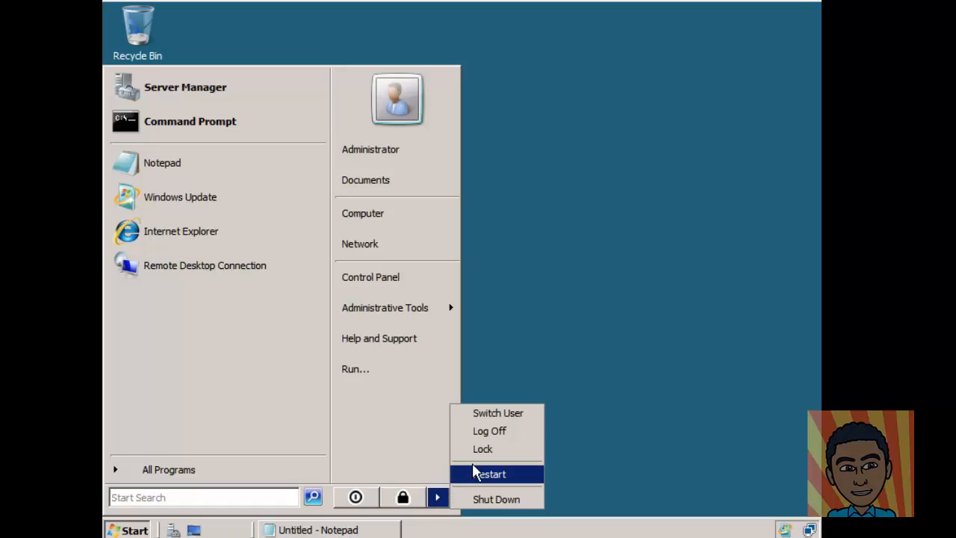
{"action": "left_click", "coordinate": [493, 431]}
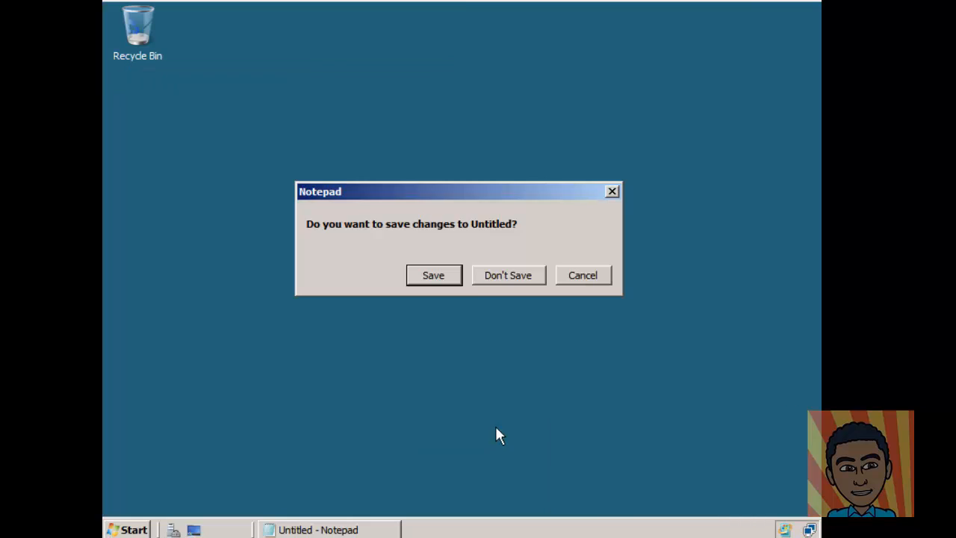
{"action": "left_click", "coordinate": [507, 274]}
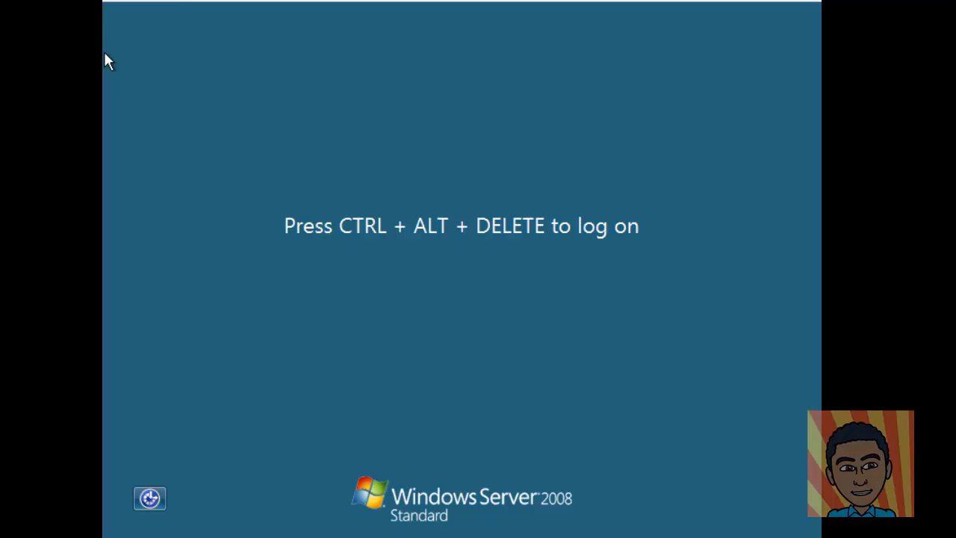
Step: Send Ctrl-Alt-Del to the virtual machine from its Input menu
{"action": "left_click", "coordinate": [112, 1]}
{"action": "mouse_move", "coordinate": [128, 2]}
{"action": "left_click", "coordinate": [209, 16]}
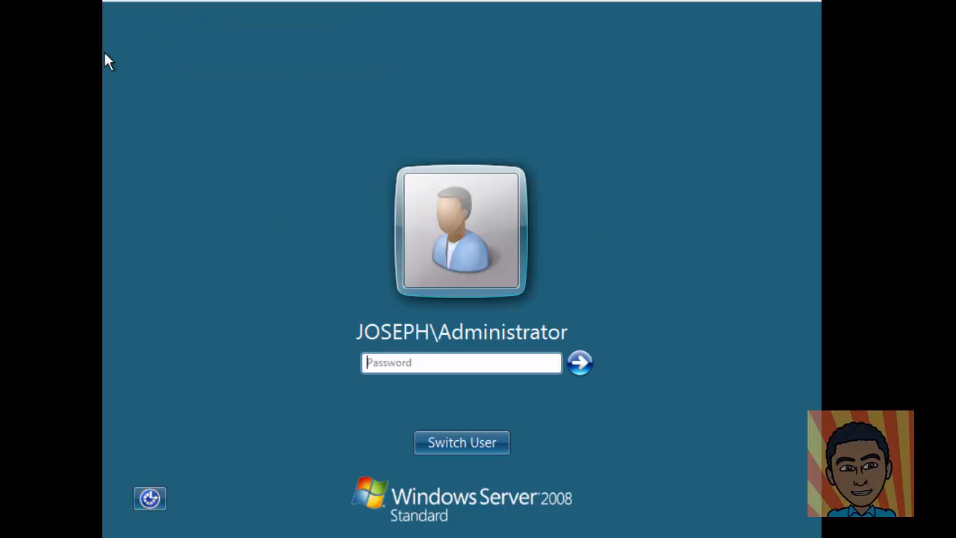
Step: Sign in as the mandatory-profile test user via Switch User > Other User, entering its username and password
{"action": "left_click", "coordinate": [442, 441]}
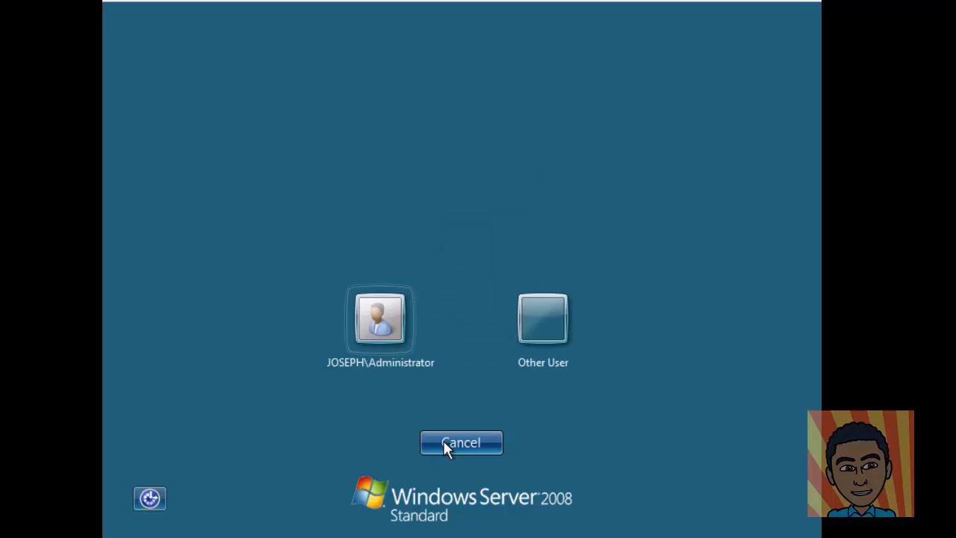
{"action": "left_click", "coordinate": [539, 327]}
{"action": "type", "text": "J"}
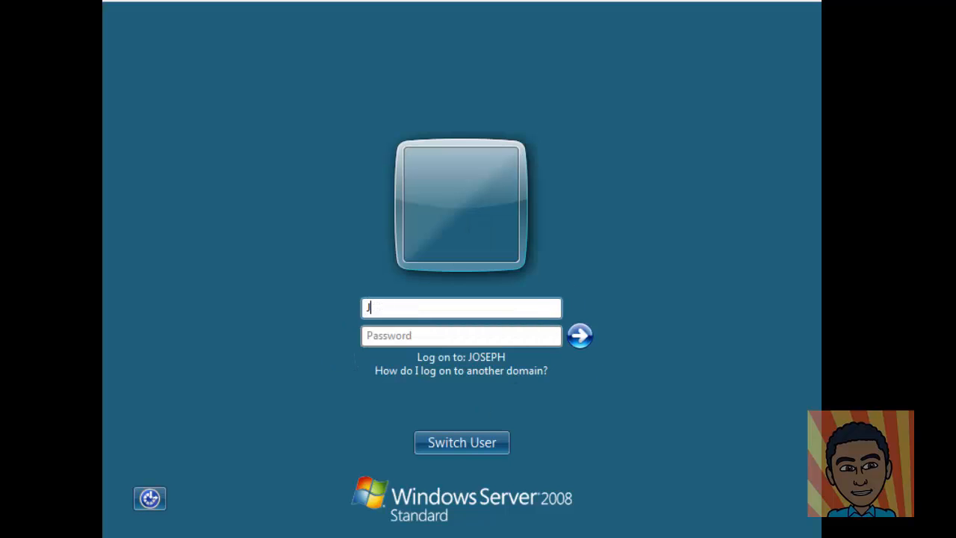
{"action": "type", "text": "OSEPH\\mandatory"}
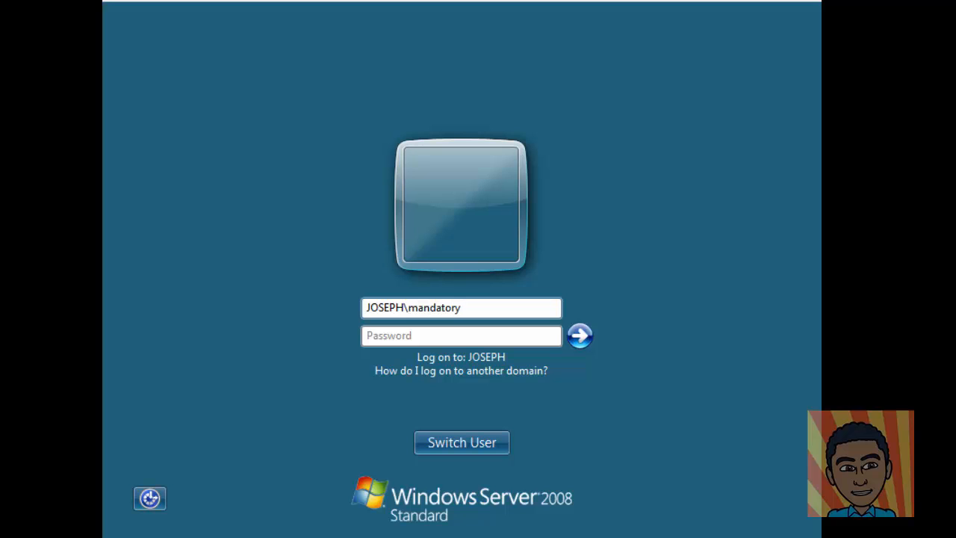
{"action": "key", "text": "Tab"}
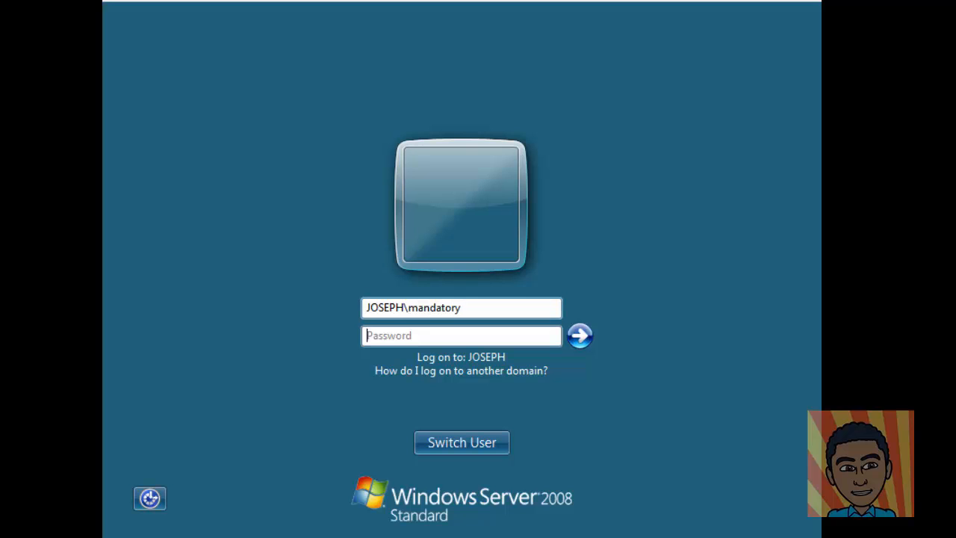
{"action": "type", "text": "•"}
{"action": "left_click", "coordinate": [580, 336]}
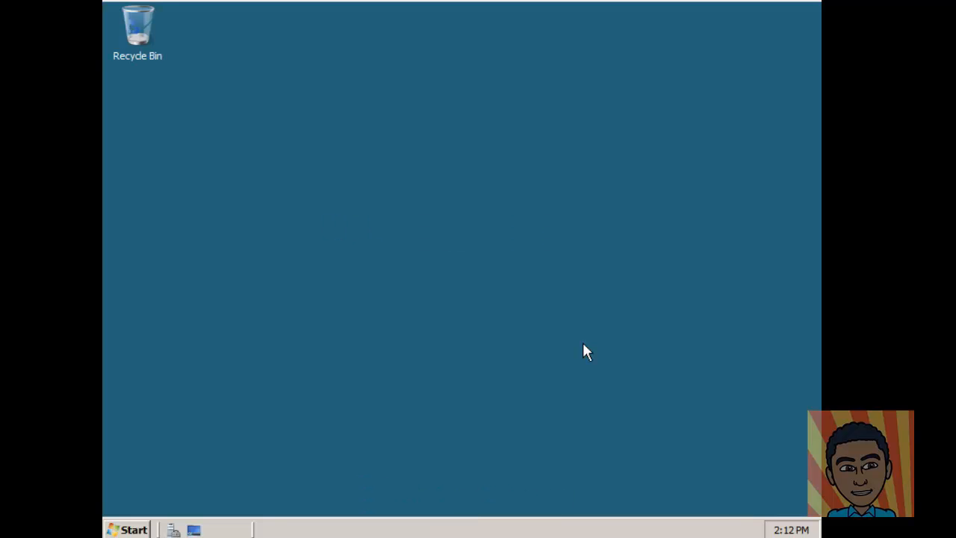
Step: Log off the test user's session using Log Off under the Start menu's lock-button arrow
{"action": "left_click", "coordinate": [127, 530]}
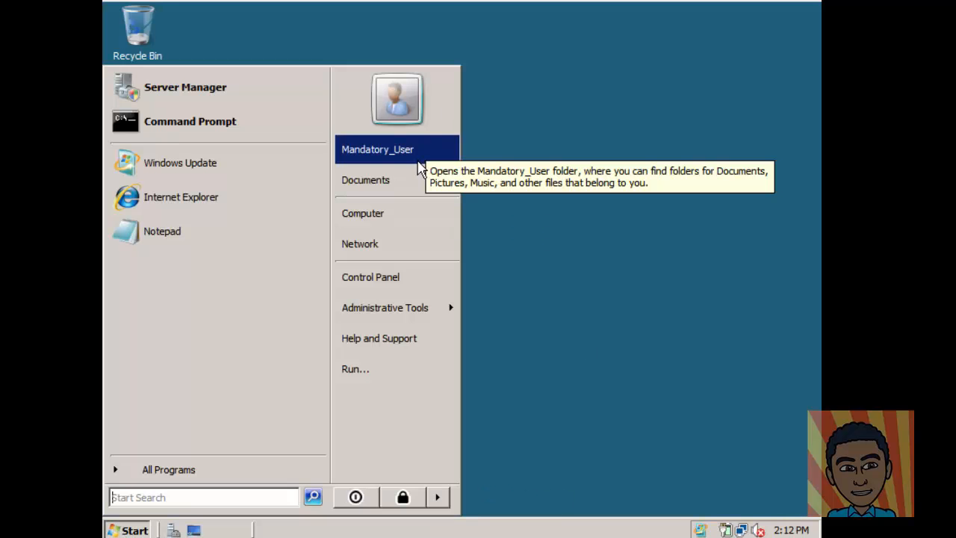
{"action": "left_click", "coordinate": [552, 134]}
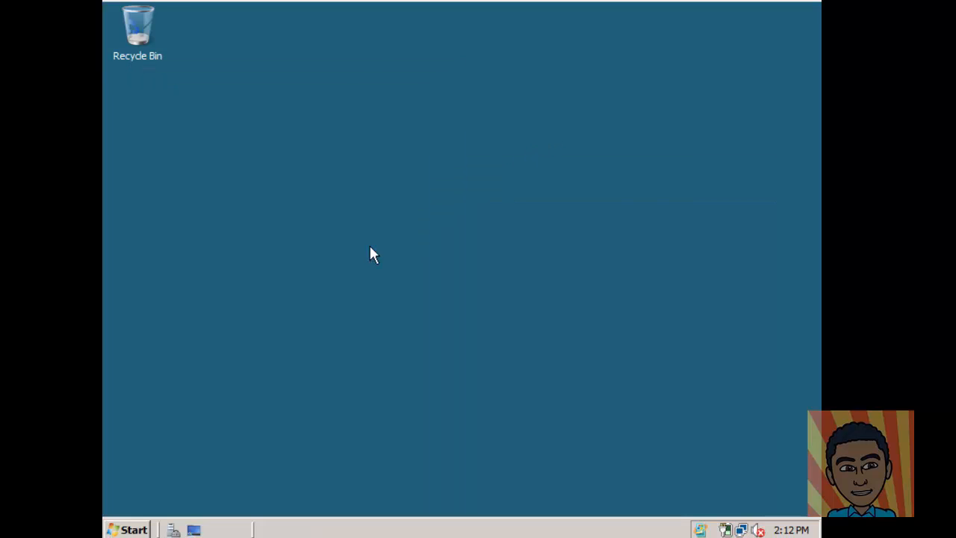
{"action": "left_click", "coordinate": [128, 530]}
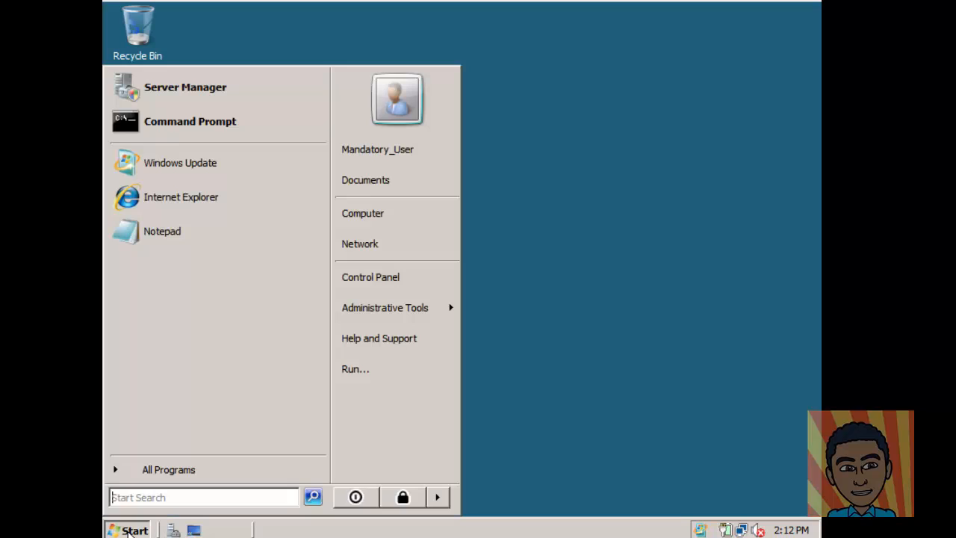
{"action": "left_click", "coordinate": [439, 497]}
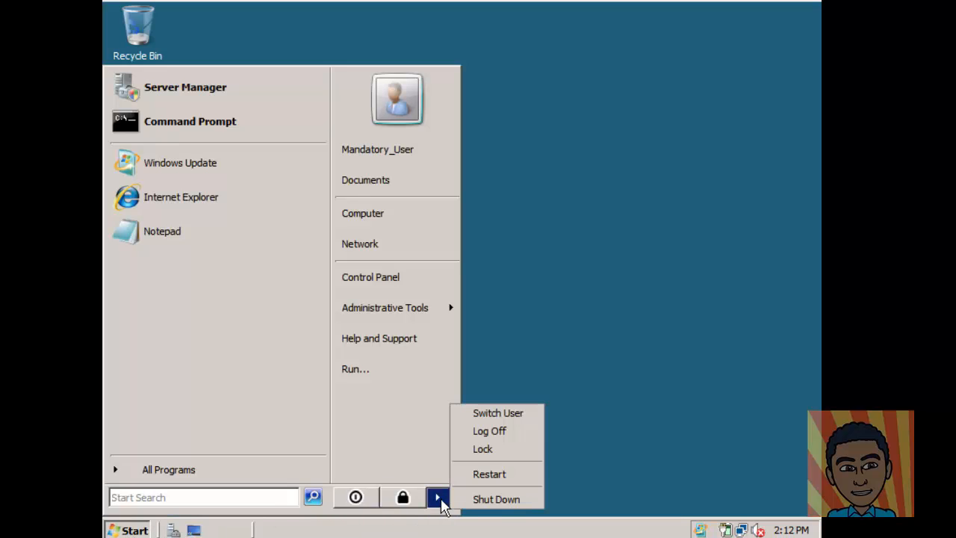
{"action": "left_click", "coordinate": [496, 432]}
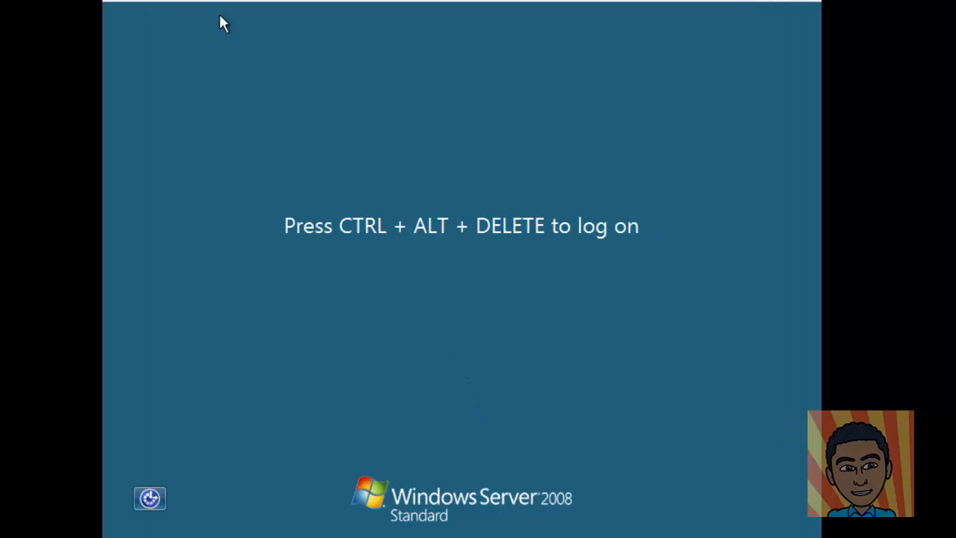
Step: Send Ctrl-Alt-Del to the virtual machine from its Input menu
{"action": "left_click", "coordinate": [105, 2]}
{"action": "mouse_move", "coordinate": [106, 4]}
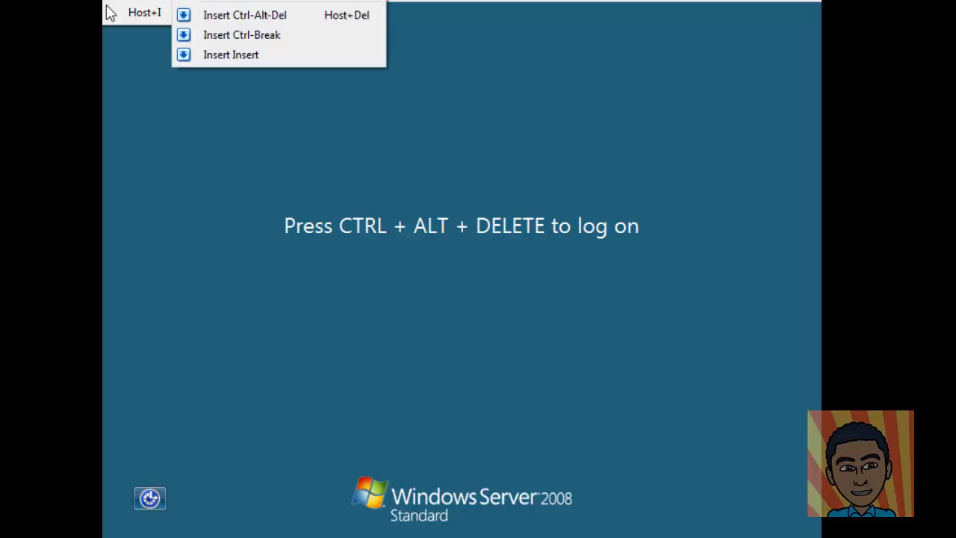
{"action": "left_click", "coordinate": [273, 21]}
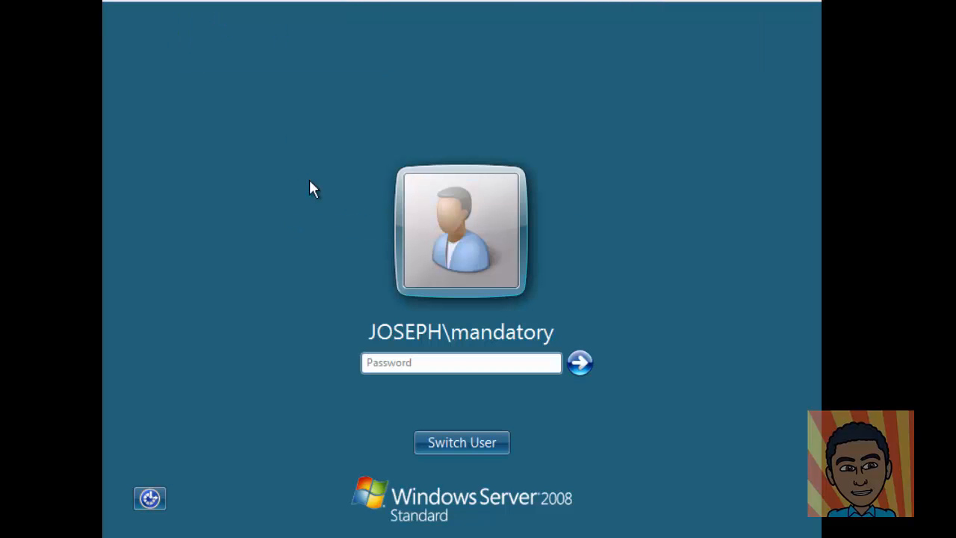
Step: Sign back in through Other User with the administrator's username and password
{"action": "left_click", "coordinate": [454, 443]}
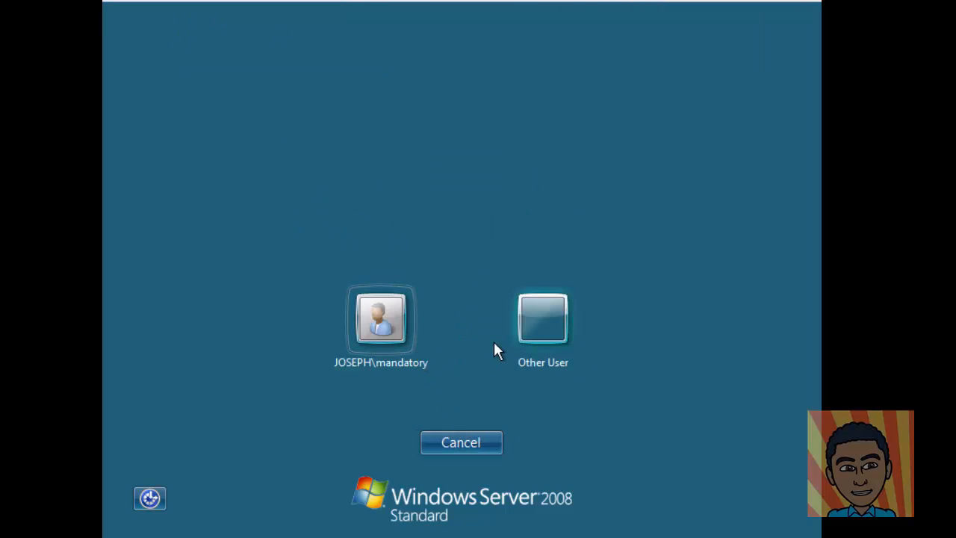
{"action": "left_click", "coordinate": [539, 322]}
{"action": "type", "text": "JO"}
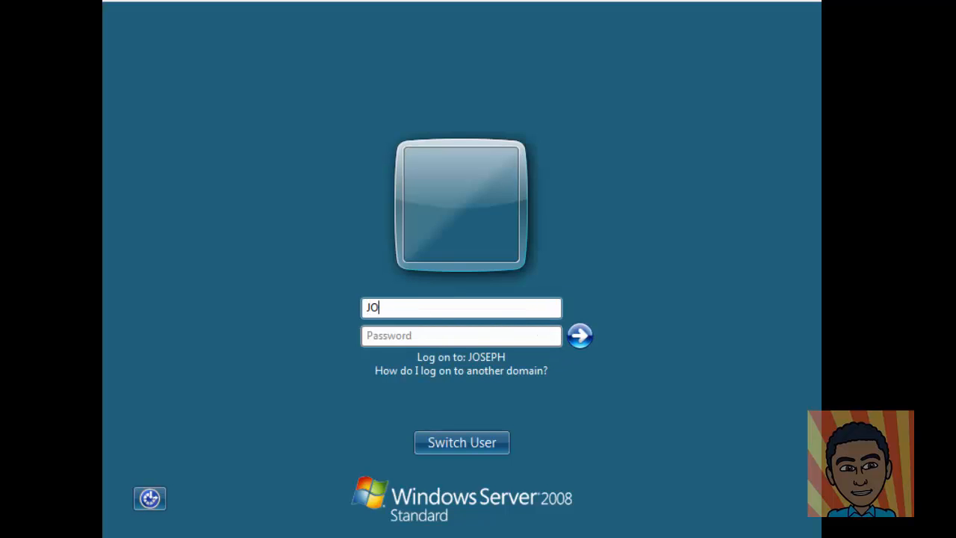
{"action": "type", "text": "SEPH\\administrator"}
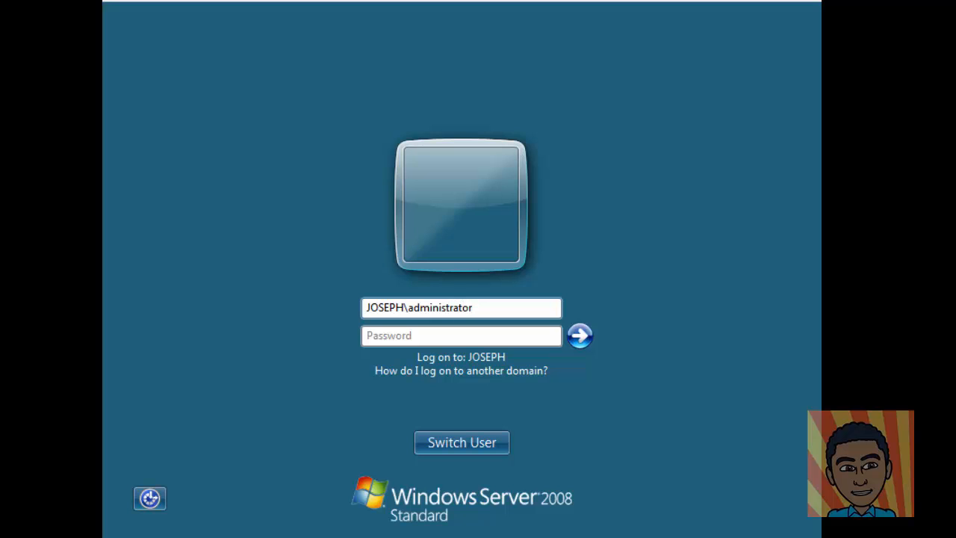
{"action": "type", "text": "P@"}
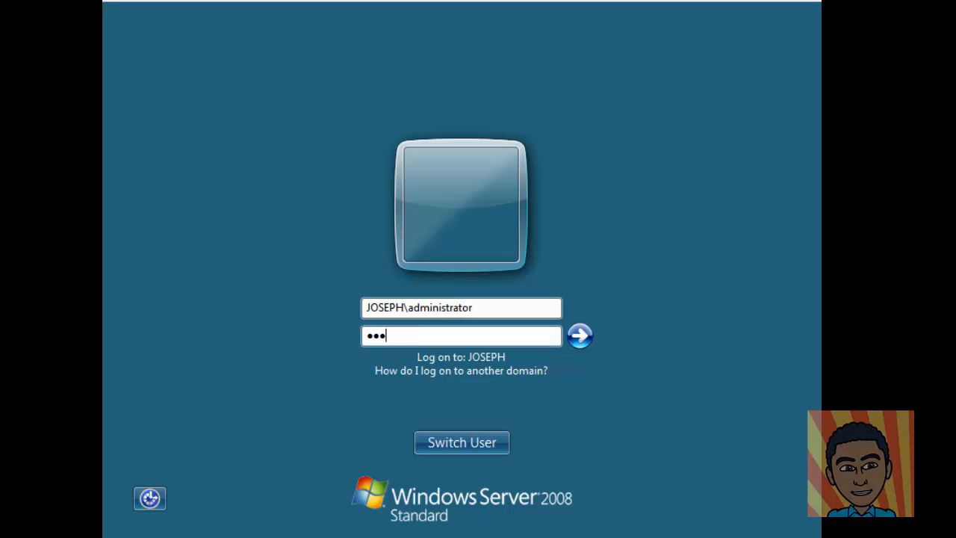
{"action": "key", "text": "Return"}
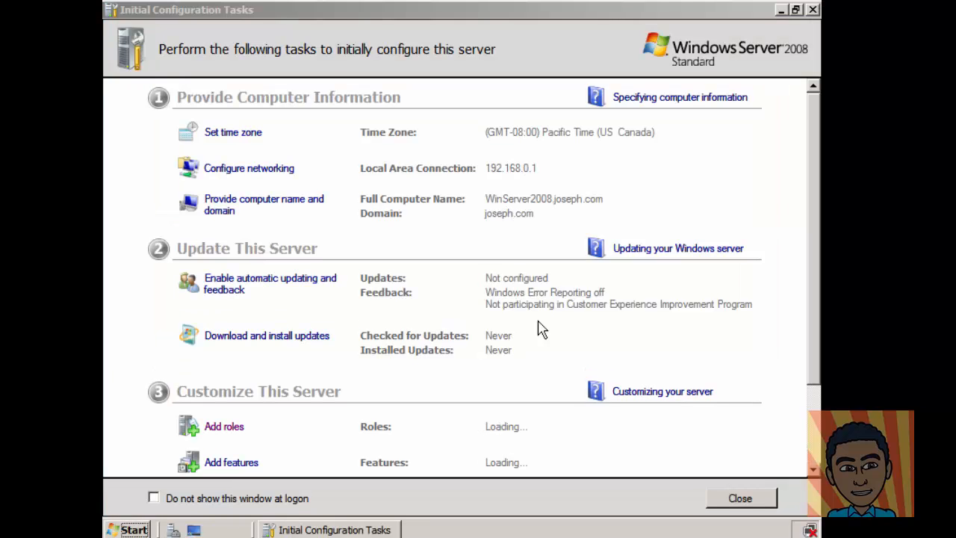
Step: Close Initial Configuration Tasks and Server Manager, then open Computer from the Start menu
{"action": "left_click", "coordinate": [813, 10]}
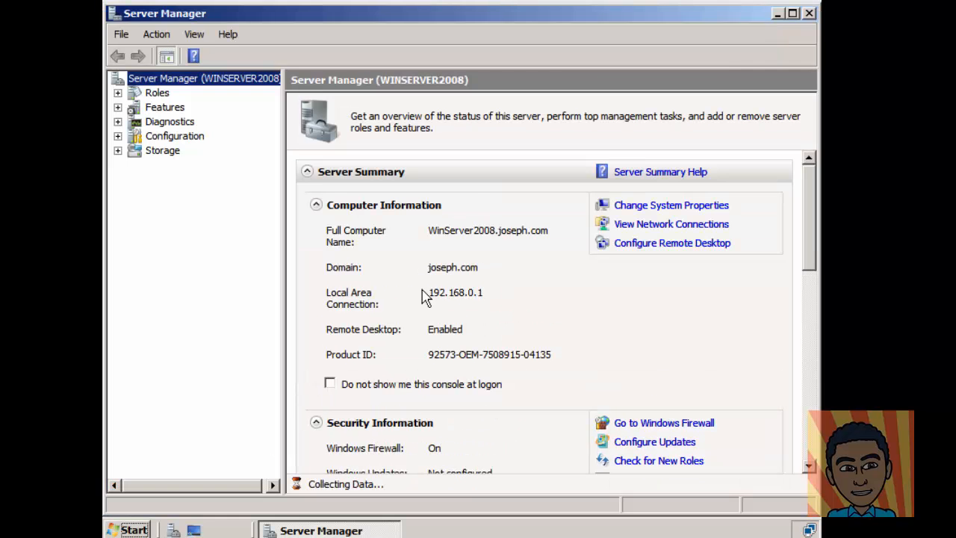
{"action": "left_click", "coordinate": [809, 12]}
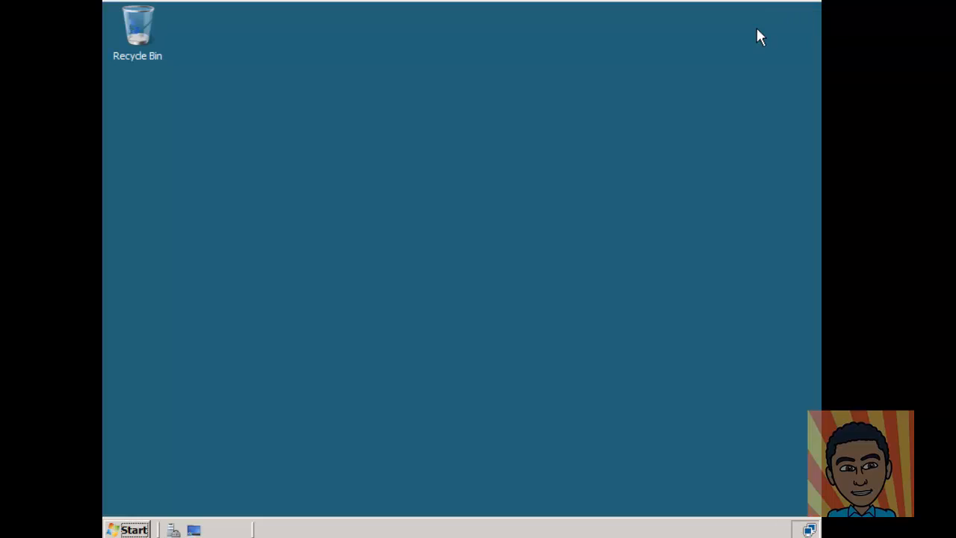
{"action": "left_click", "coordinate": [127, 530]}
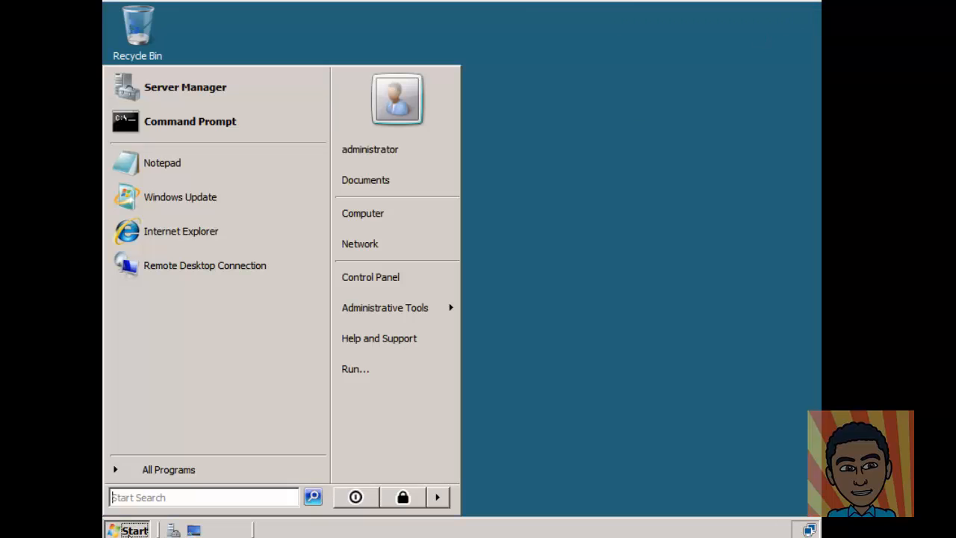
{"action": "left_click", "coordinate": [505, 172]}
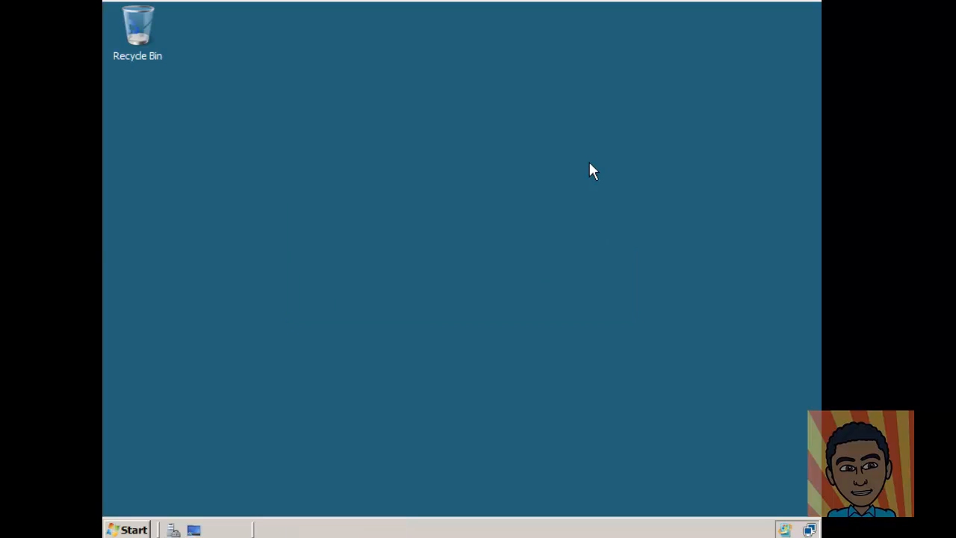
{"action": "left_click", "coordinate": [129, 530]}
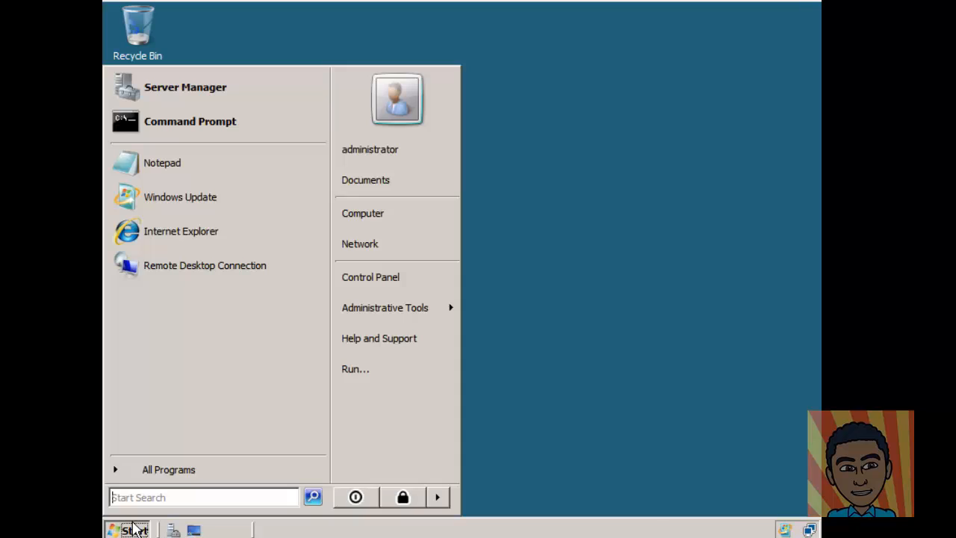
{"action": "left_click", "coordinate": [412, 213]}
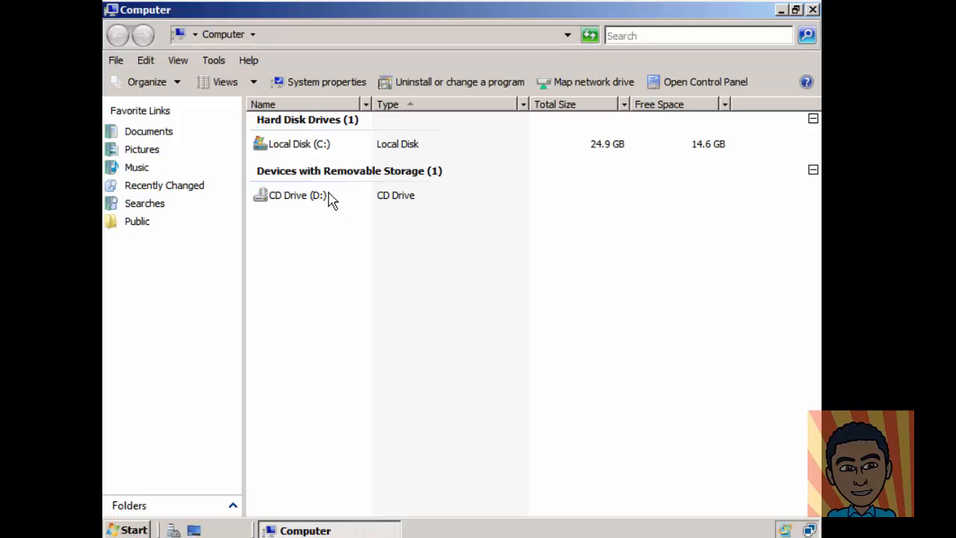
Step: Open C:\Users, select the mandatory profile folder and open the Organize menu
{"action": "double_click", "coordinate": [292, 145]}
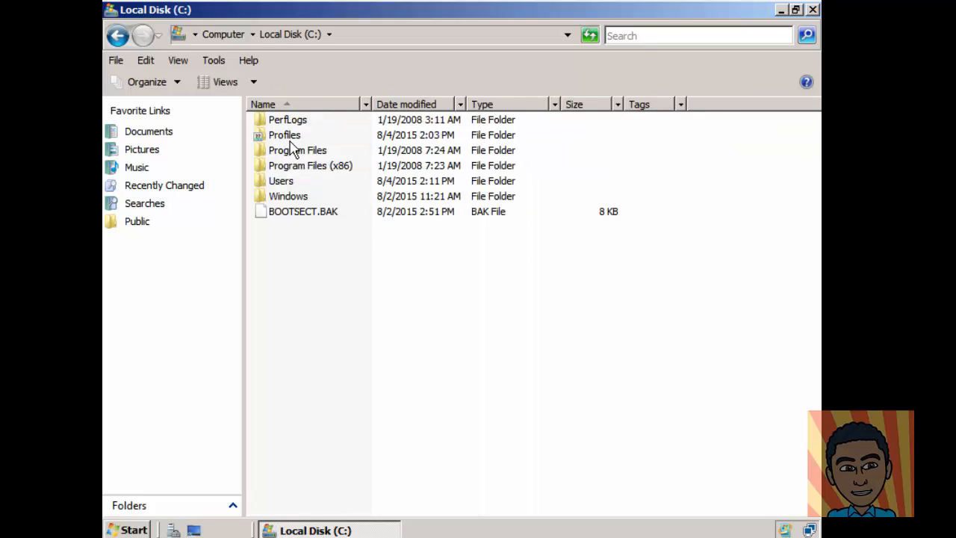
{"action": "double_click", "coordinate": [281, 185]}
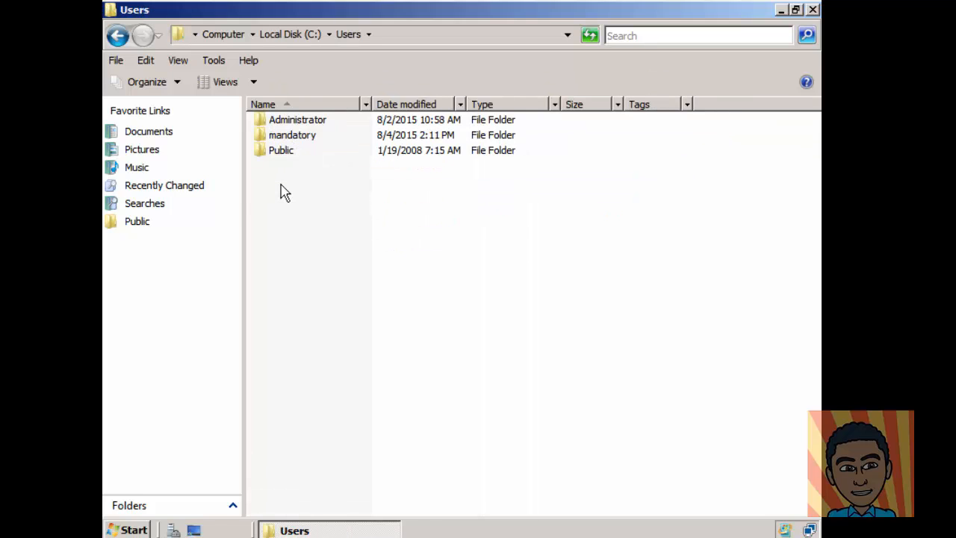
{"action": "left_click", "coordinate": [307, 141]}
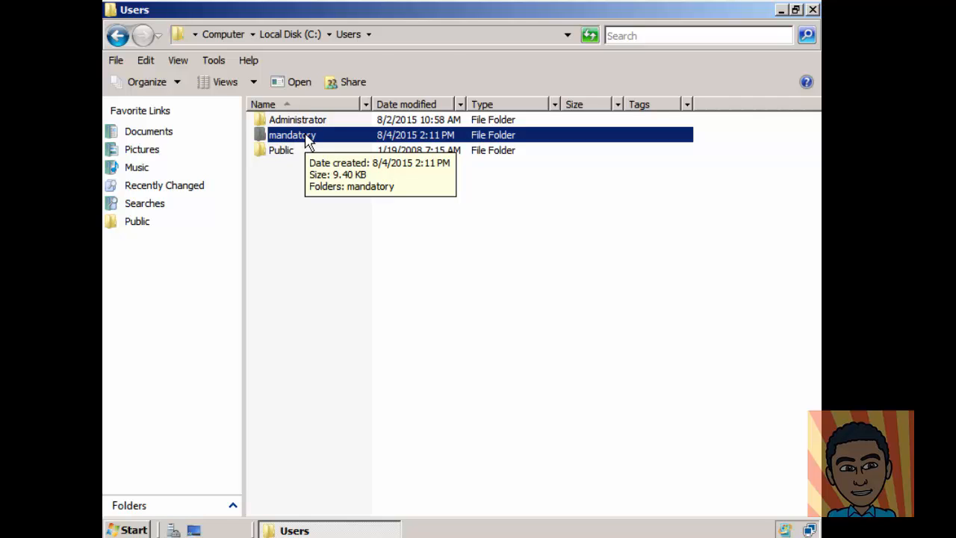
{"action": "left_click", "coordinate": [179, 84]}
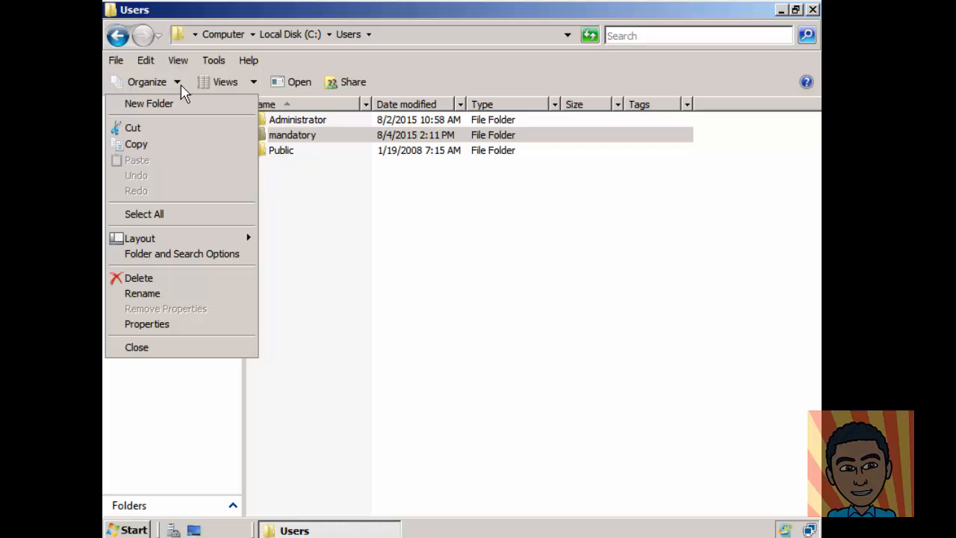
Step: In Folder Options > View, show hidden files, file extensions and protected operating system files
{"action": "left_click", "coordinate": [212, 257]}
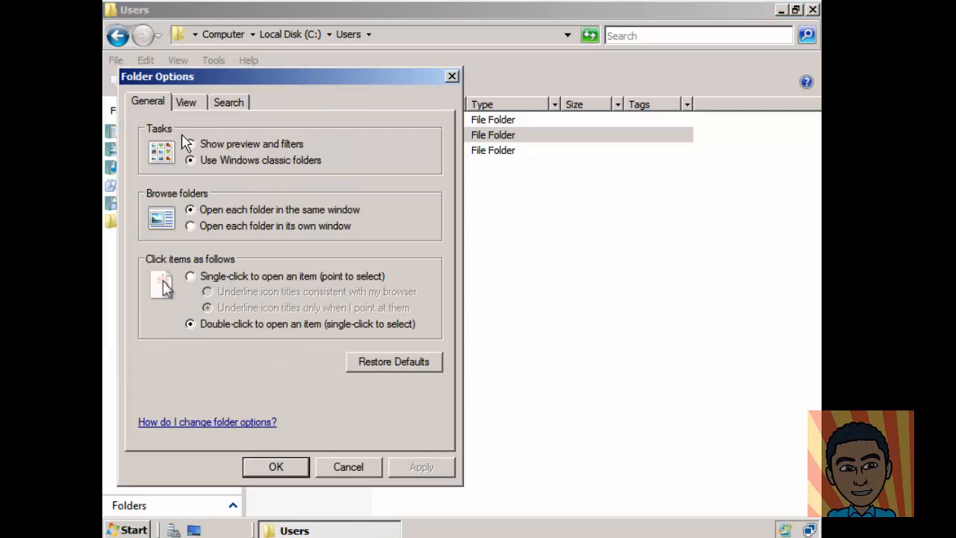
{"action": "left_click", "coordinate": [188, 104]}
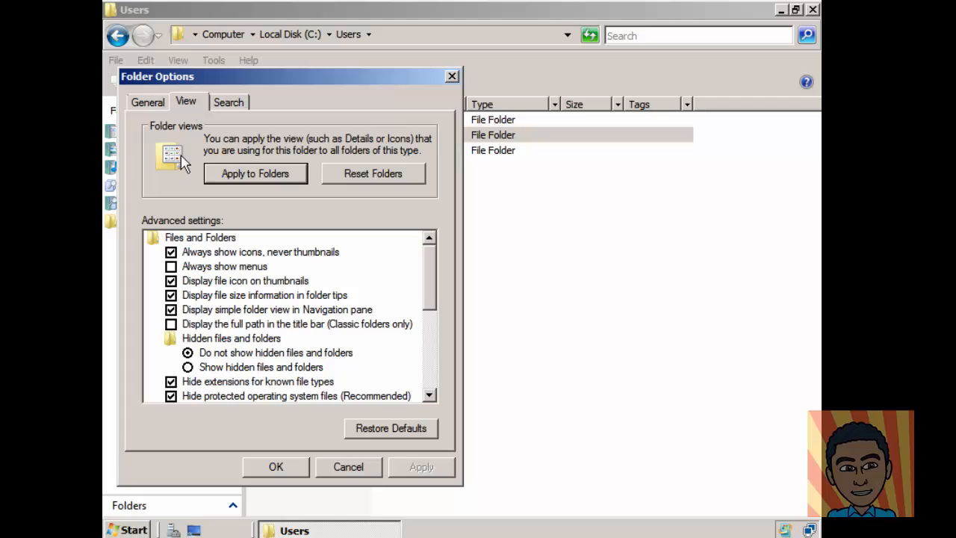
{"action": "left_click", "coordinate": [231, 368]}
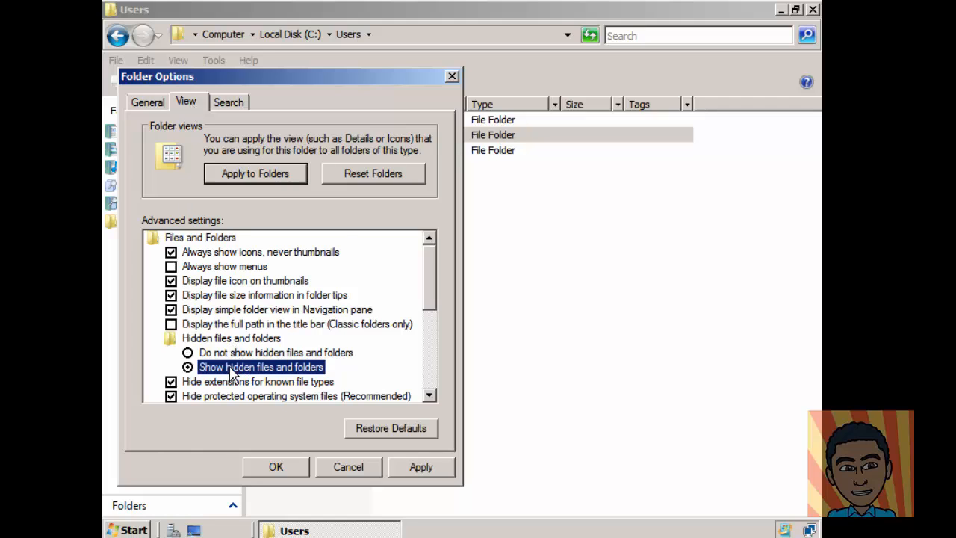
{"action": "scroll", "coordinate": [228, 358], "scroll_direction": "down", "scroll_amount": 2}
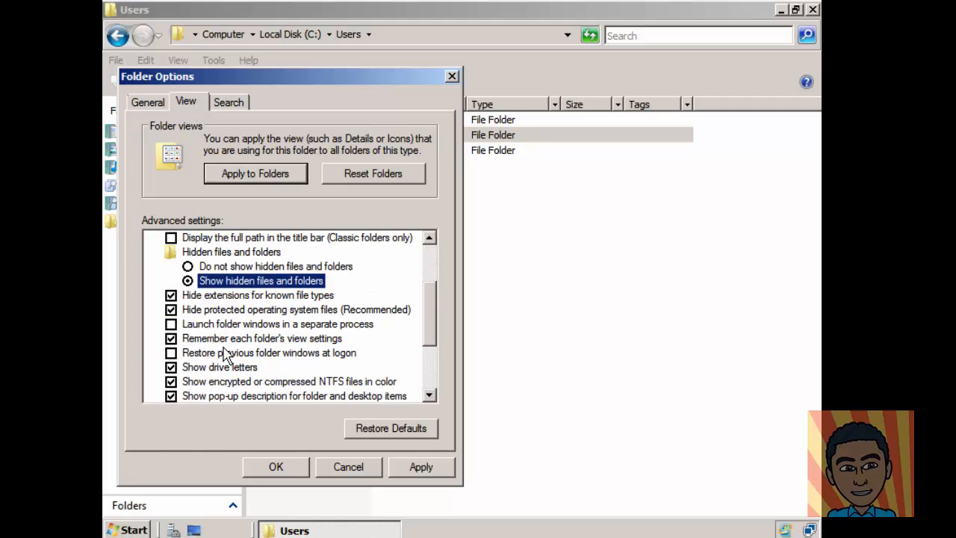
{"action": "left_click", "coordinate": [171, 309]}
{"action": "left_click", "coordinate": [171, 296]}
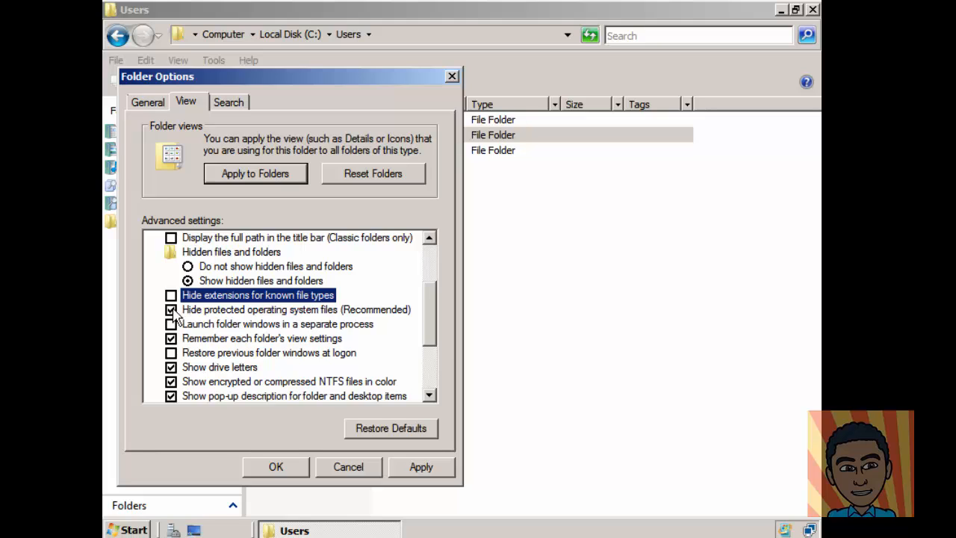
{"action": "left_click", "coordinate": [171, 310]}
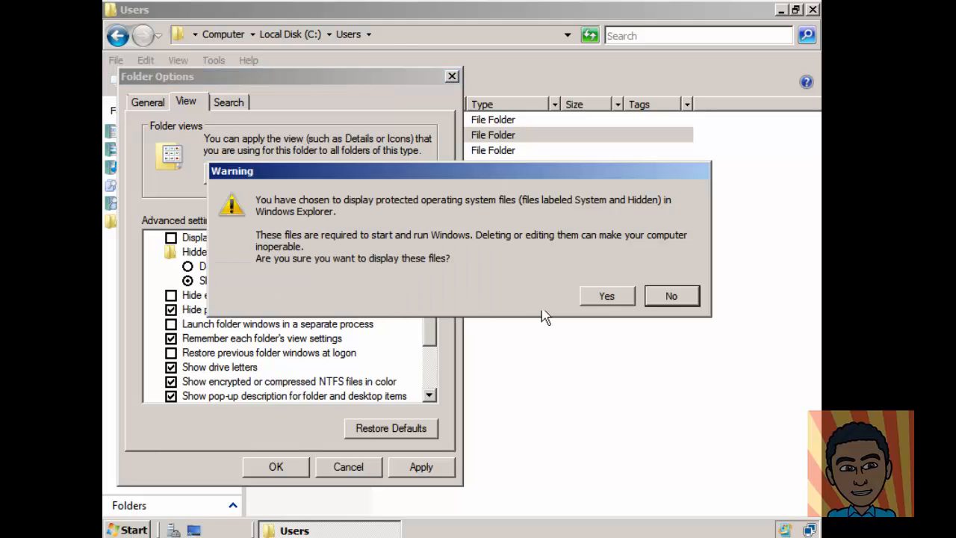
{"action": "left_click", "coordinate": [604, 297]}
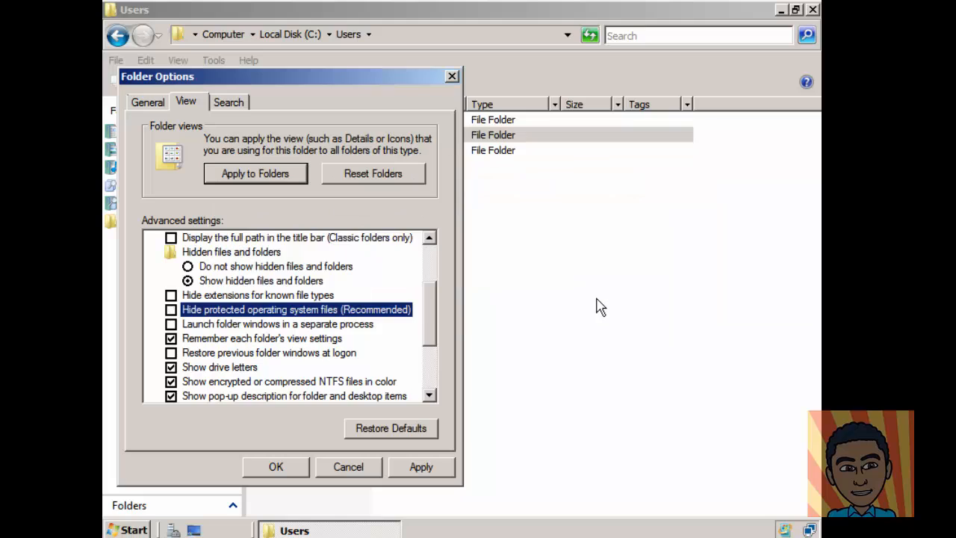
{"action": "left_click", "coordinate": [423, 469]}
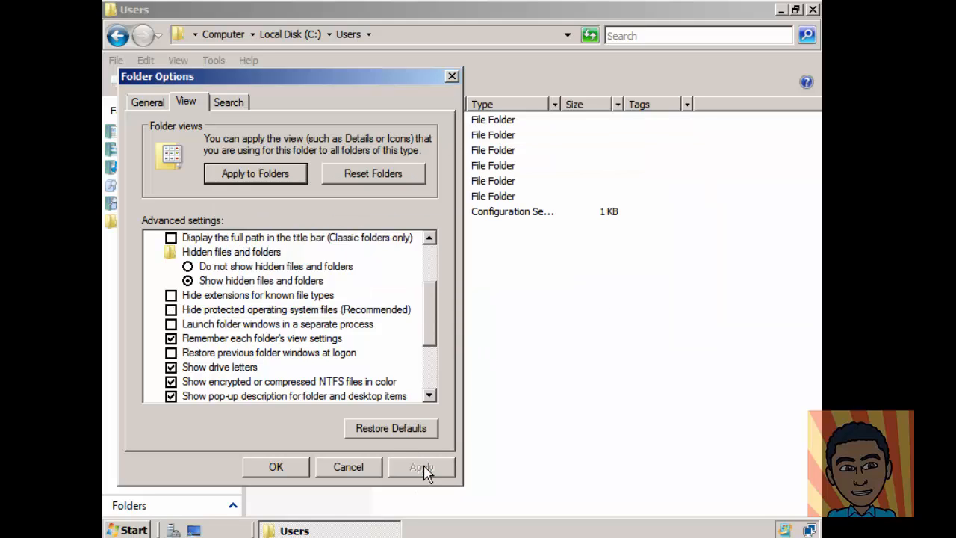
{"action": "left_click", "coordinate": [291, 471]}
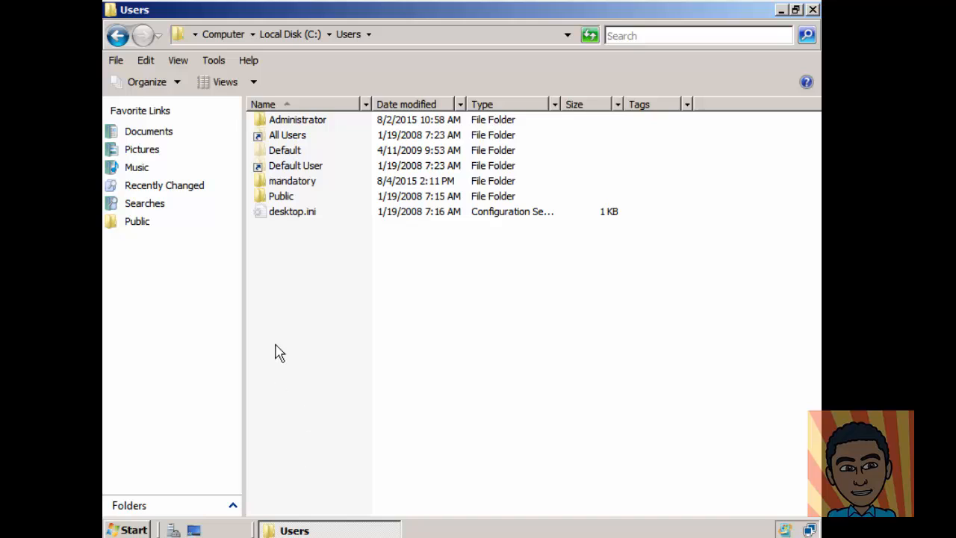
Step: Copy the mandatory profile folder from C:\Users
{"action": "left_click", "coordinate": [300, 185]}
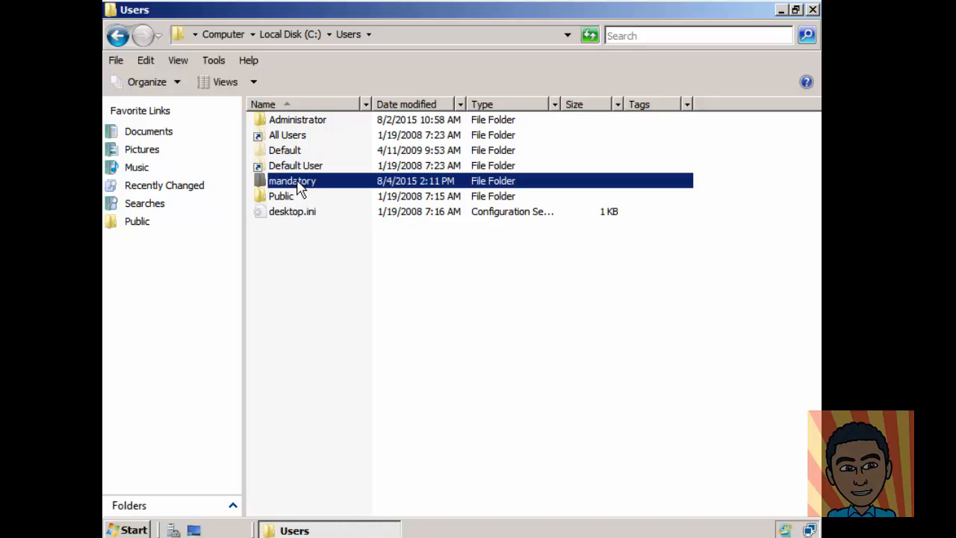
{"action": "right_click", "coordinate": [300, 188]}
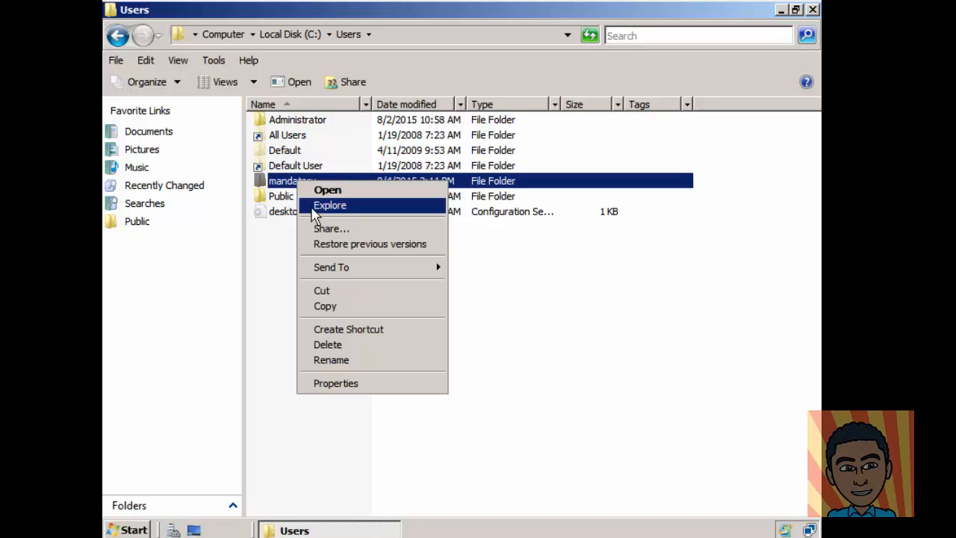
{"action": "left_click", "coordinate": [340, 308]}
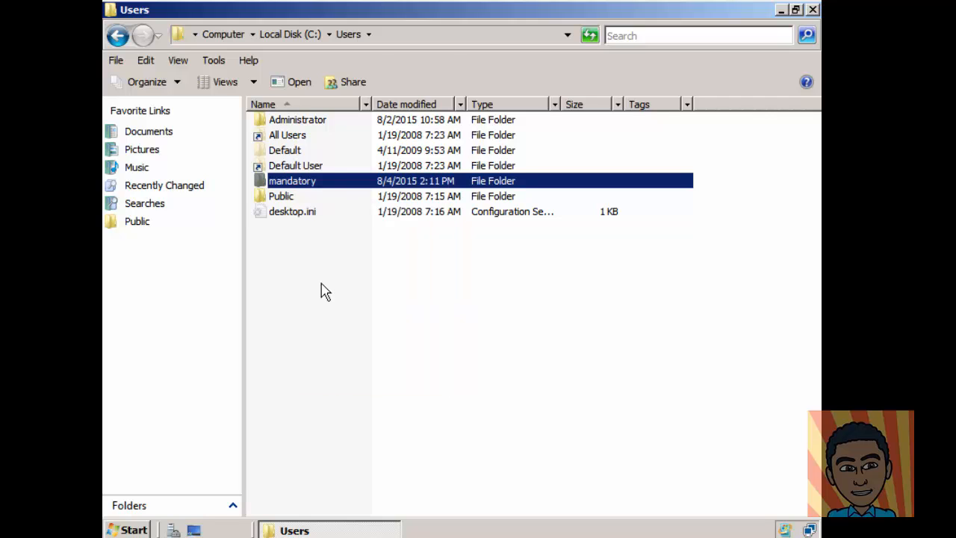
Step: Paste the mandatory folder into C:\Profiles
{"action": "left_click", "coordinate": [293, 36]}
{"action": "double_click", "coordinate": [288, 181]}
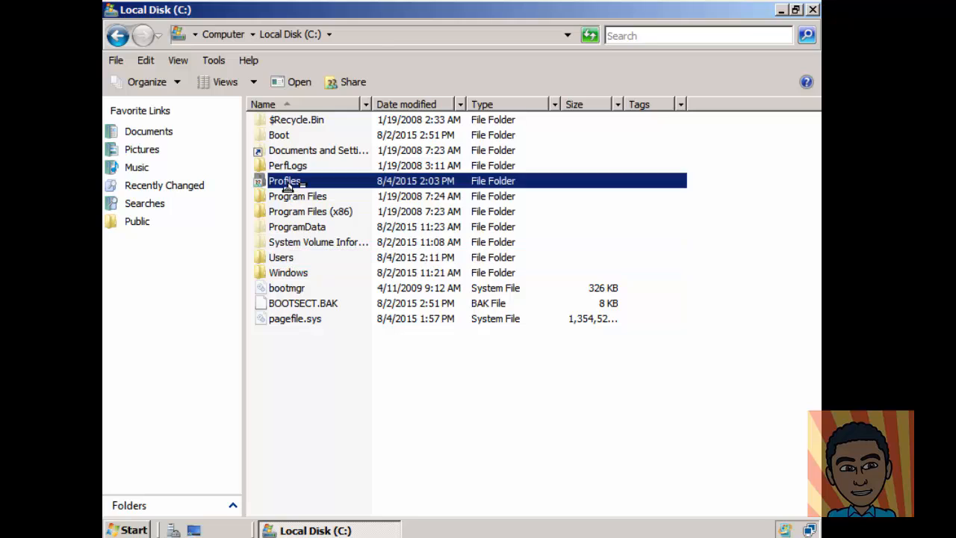
{"action": "right_click", "coordinate": [290, 200]}
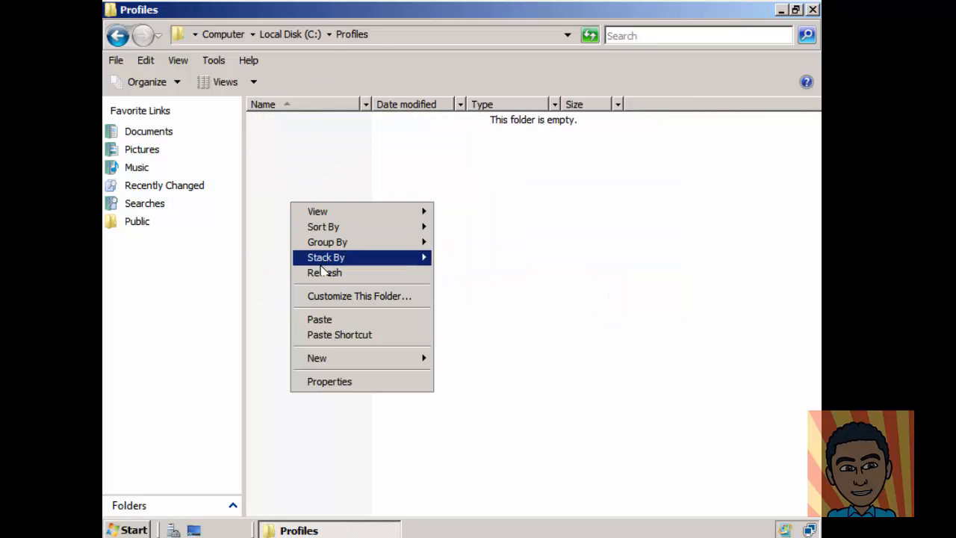
{"action": "left_click", "coordinate": [334, 323]}
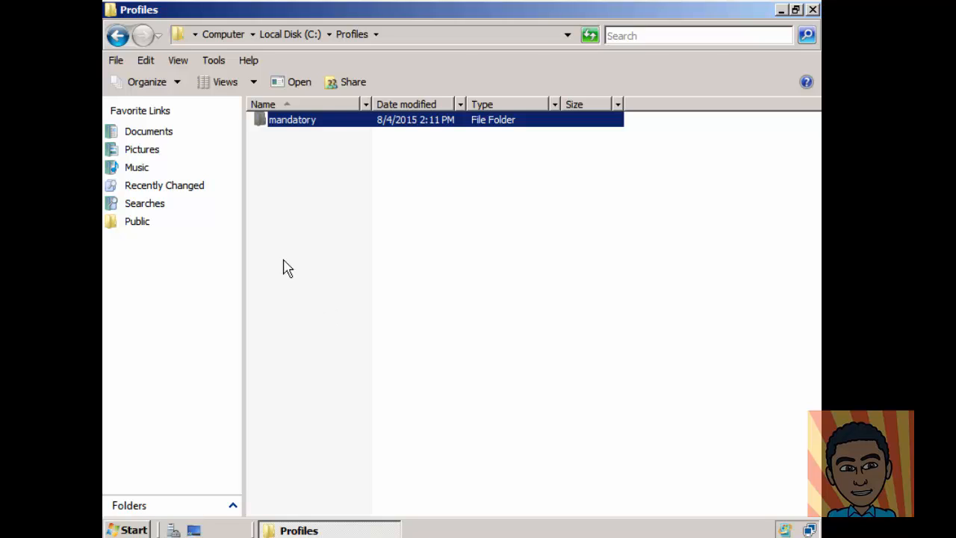
Step: Rename the pasted folder to mandatory.v2
{"action": "left_click", "coordinate": [311, 121]}
{"action": "left_click", "coordinate": [323, 119]}
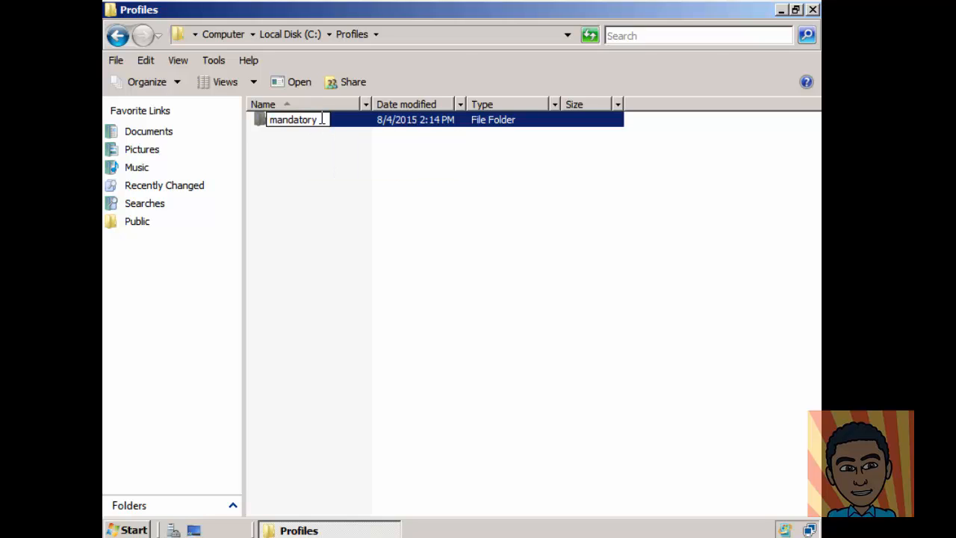
{"action": "type", "text": ".v2"}
{"action": "left_click", "coordinate": [334, 148]}
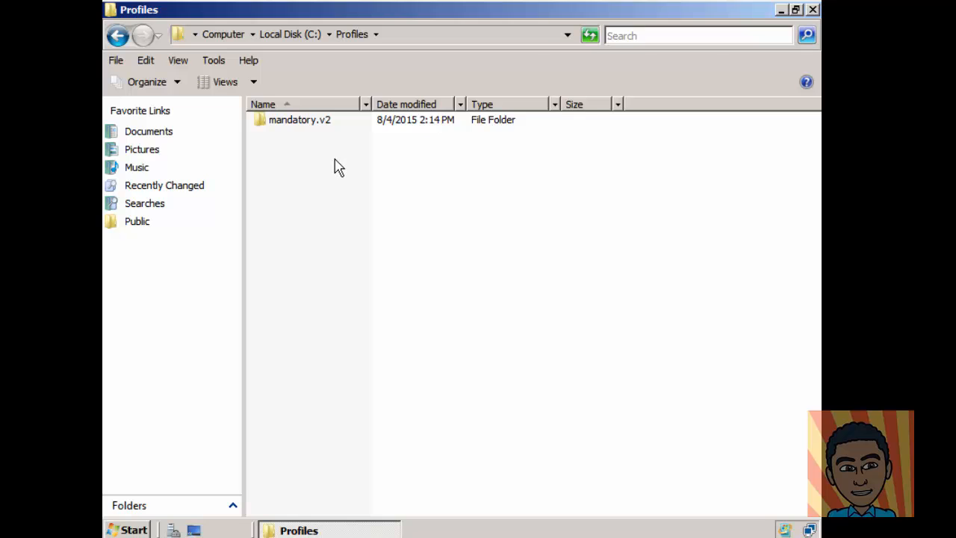
Step: Open the mandatory.v2 folder and select its NTUSER.DAT hive file
{"action": "double_click", "coordinate": [301, 124]}
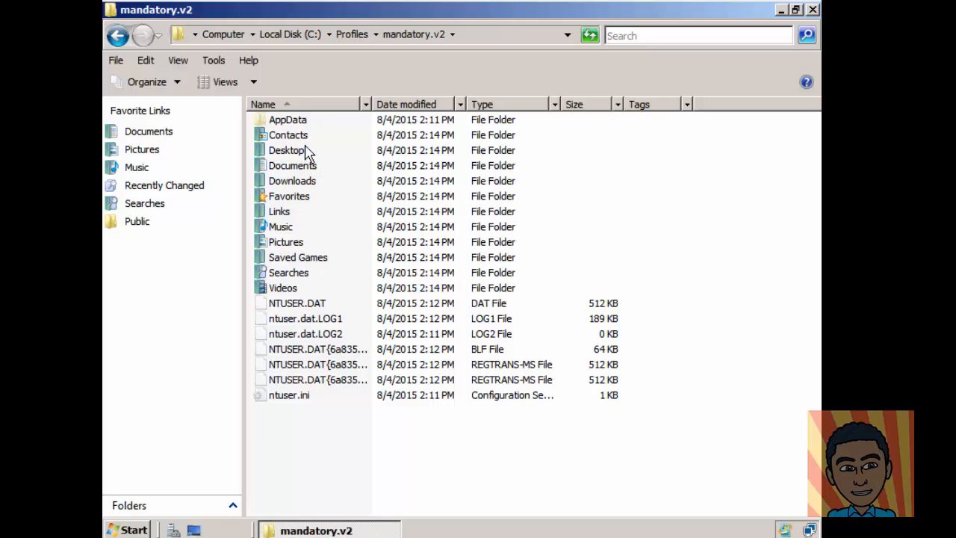
{"action": "left_click", "coordinate": [289, 308]}
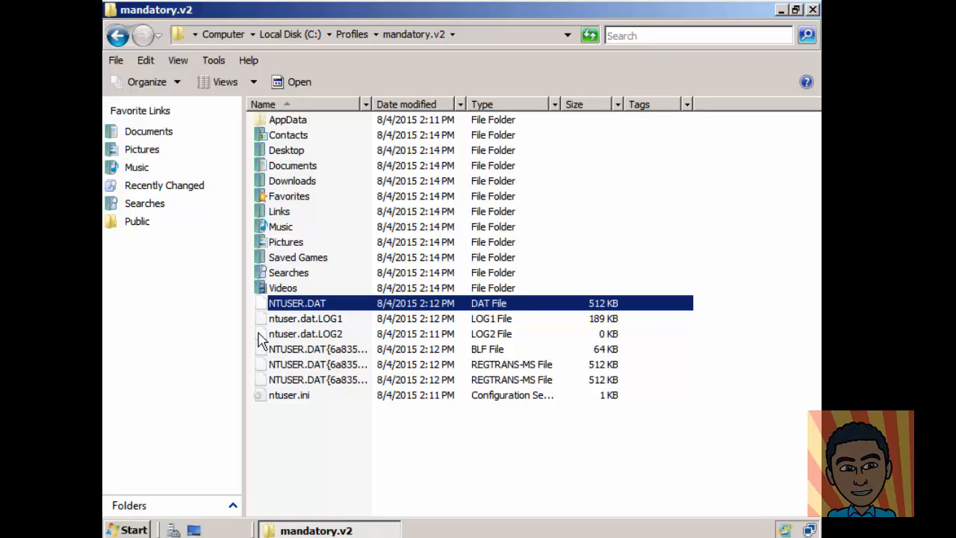
Step: Launch regedit from Start Search, select HKEY_LOCAL_MACHINE and open the File menu
{"action": "left_click", "coordinate": [134, 529]}
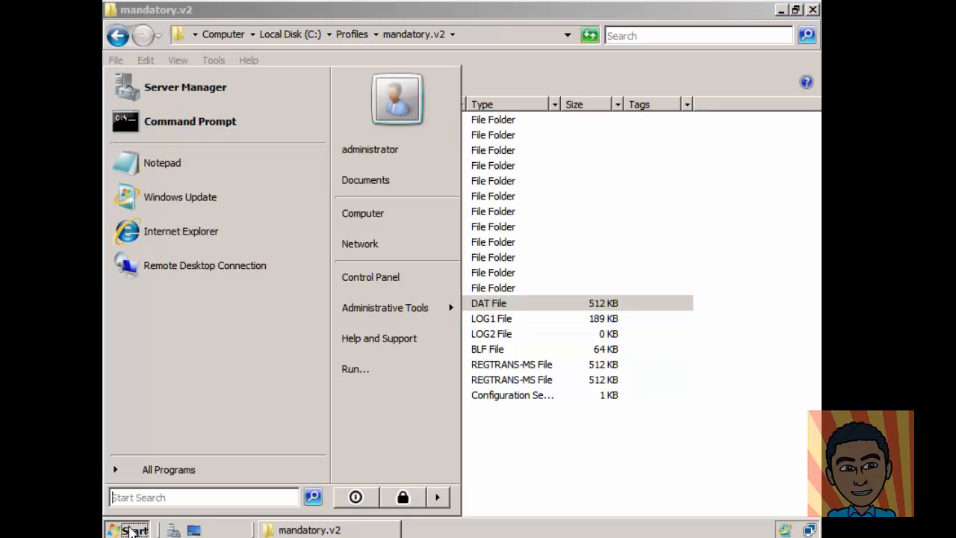
{"action": "type", "text": "re"}
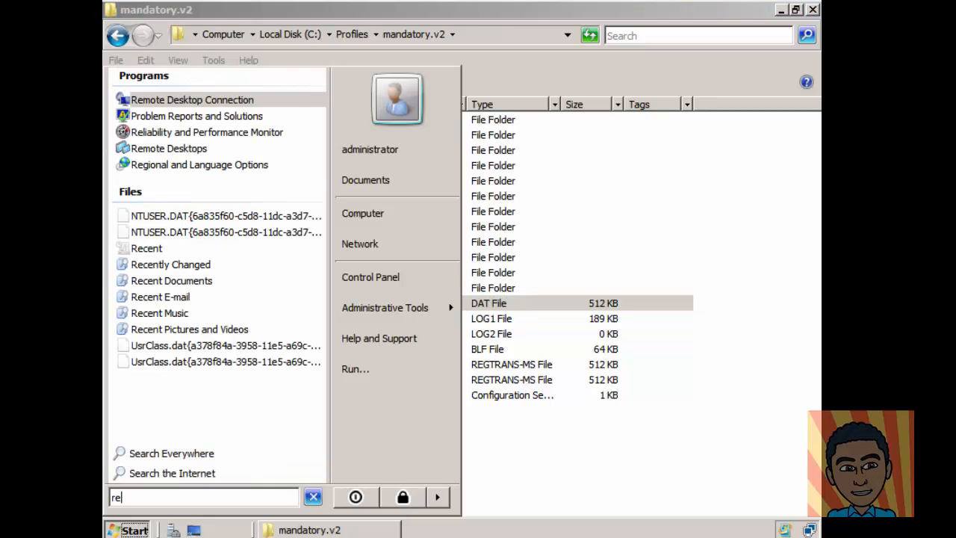
{"action": "type", "text": "ged"}
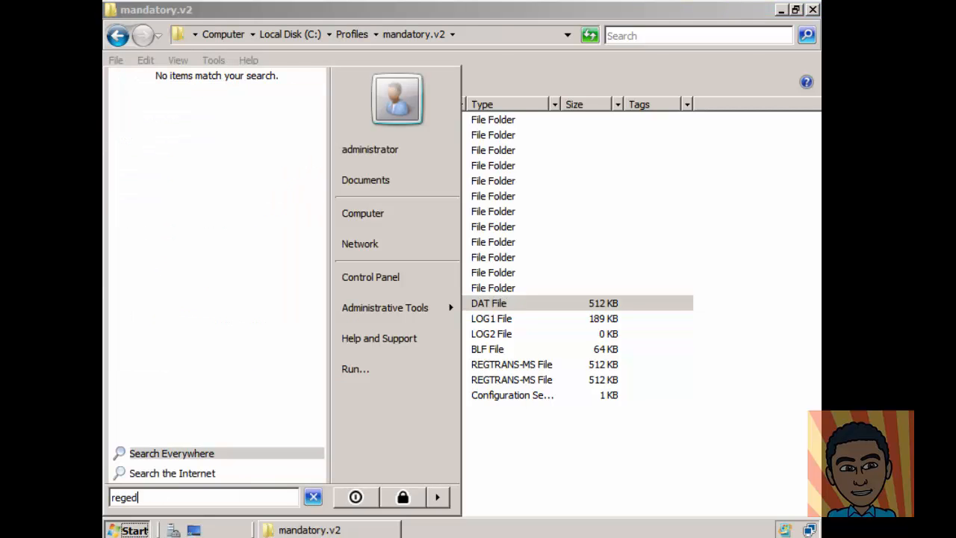
{"action": "type", "text": "it"}
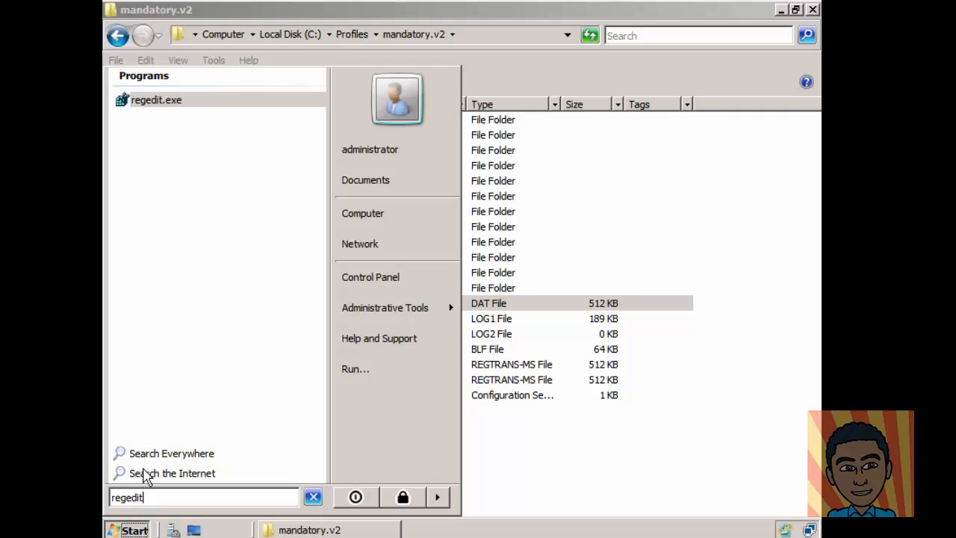
{"action": "left_click", "coordinate": [169, 102]}
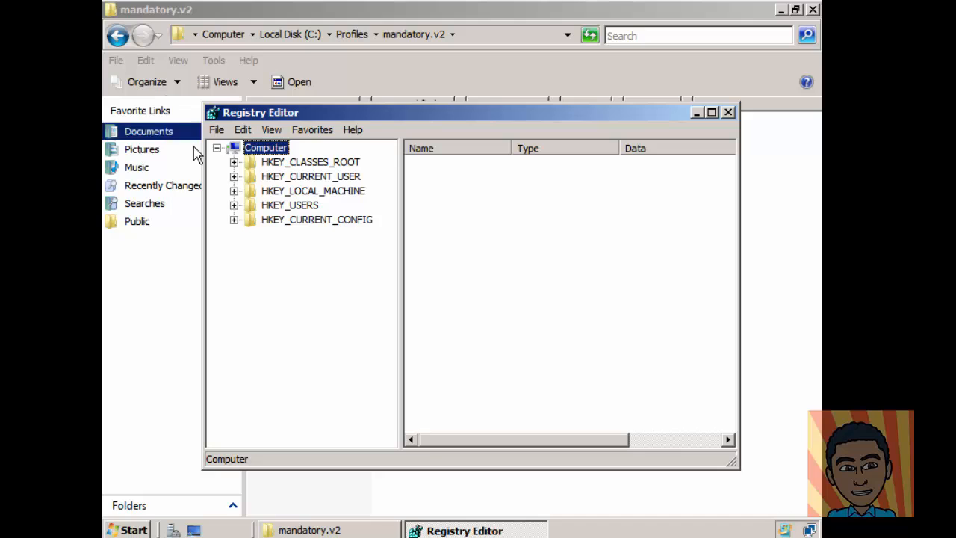
{"action": "left_click", "coordinate": [303, 191]}
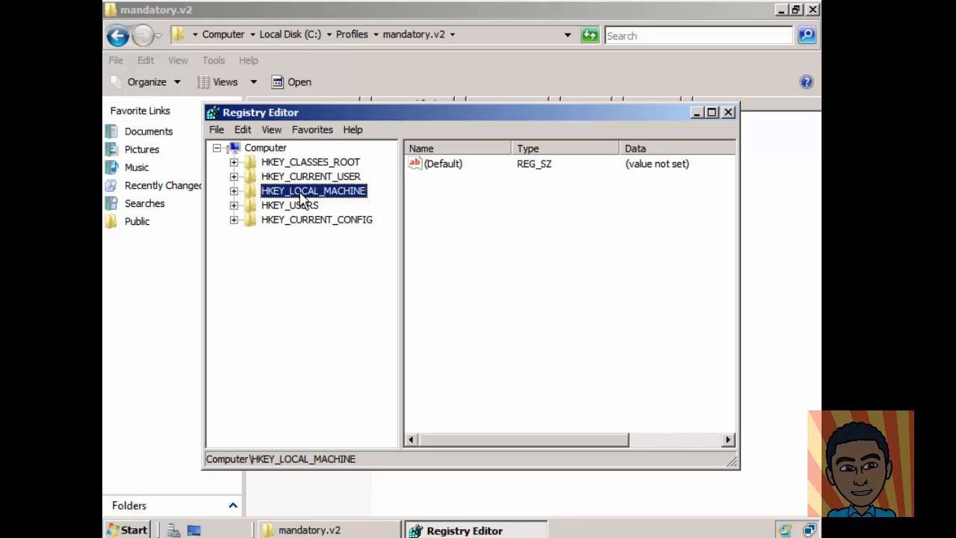
{"action": "left_click", "coordinate": [216, 130]}
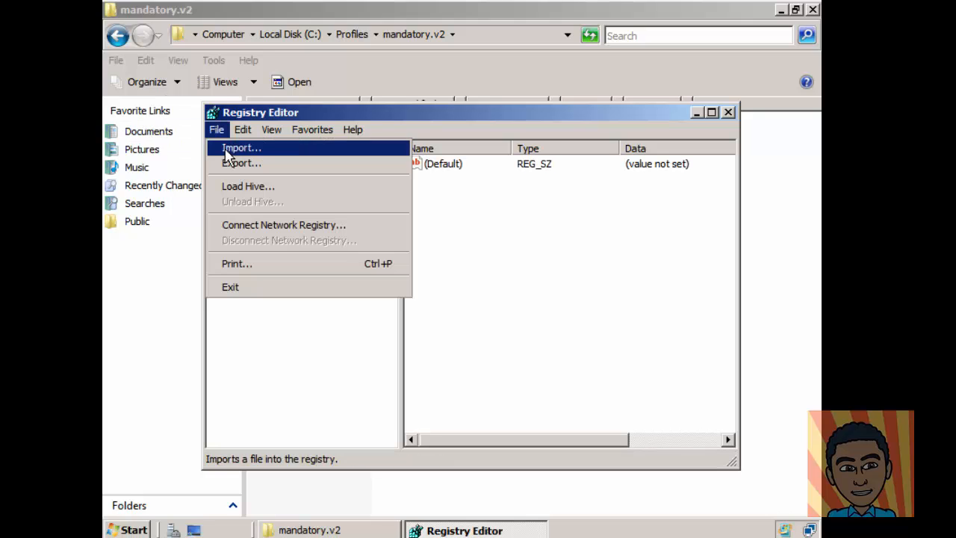
Step: With Load Hive, choose C:\Profiles\mandatory.v2\NTUSER.DAT as the hive file
{"action": "left_click", "coordinate": [234, 186]}
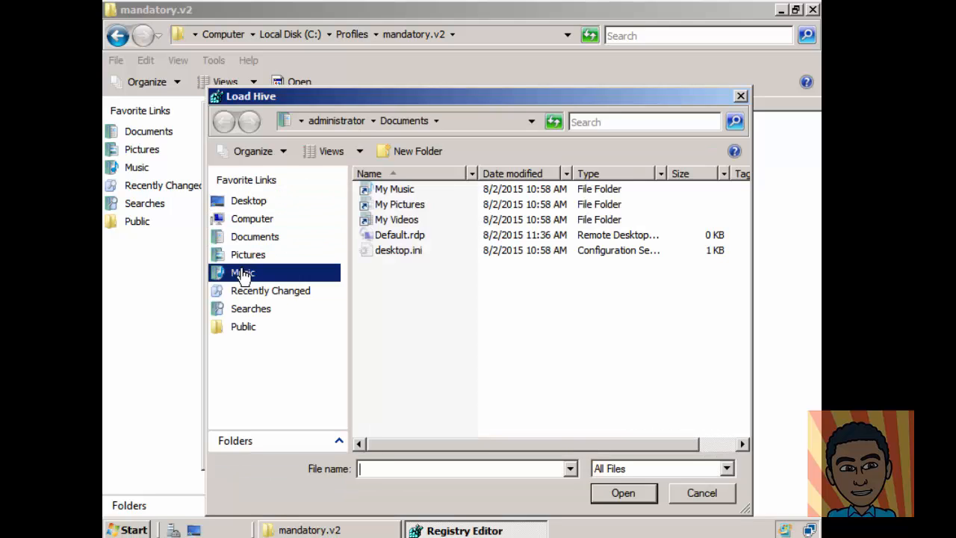
{"action": "left_click", "coordinate": [270, 221]}
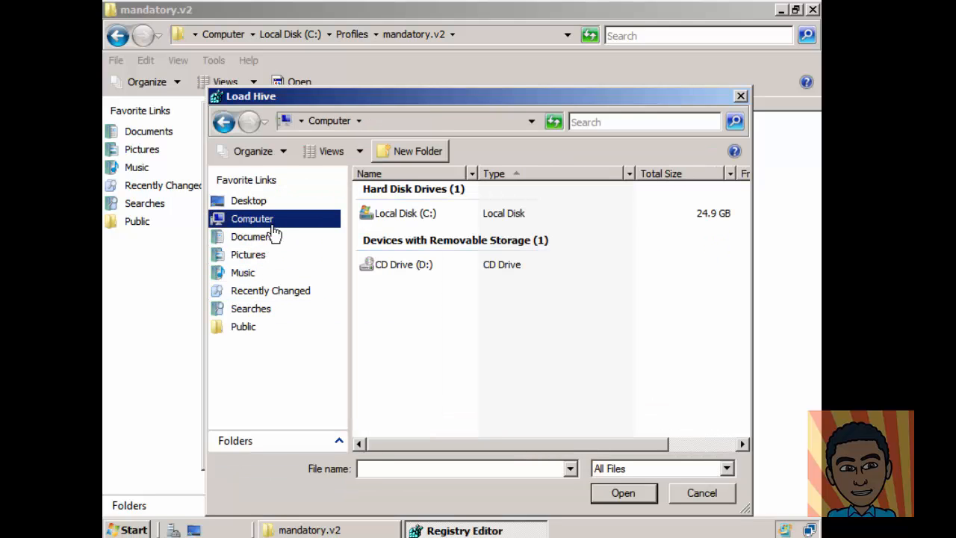
{"action": "double_click", "coordinate": [412, 215]}
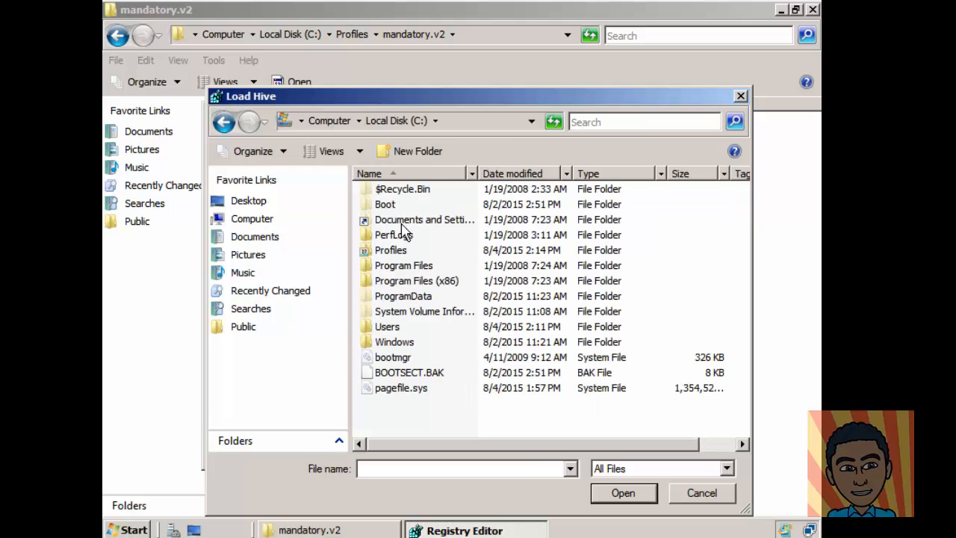
{"action": "double_click", "coordinate": [396, 251]}
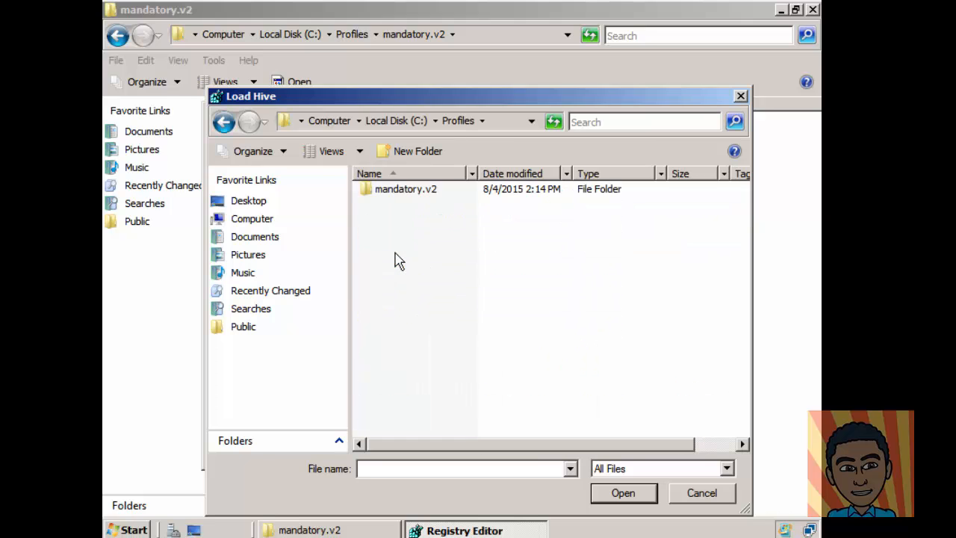
{"action": "double_click", "coordinate": [418, 192]}
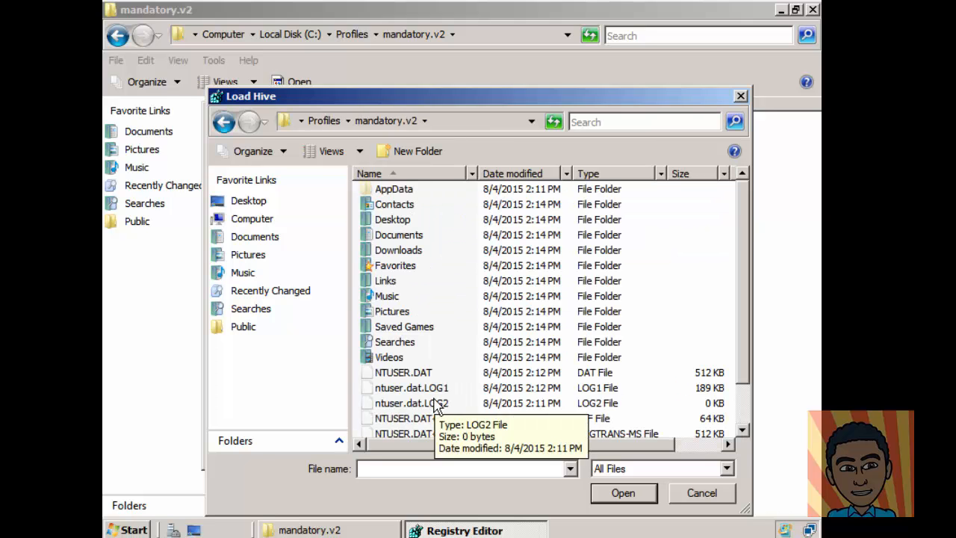
{"action": "left_click", "coordinate": [415, 381]}
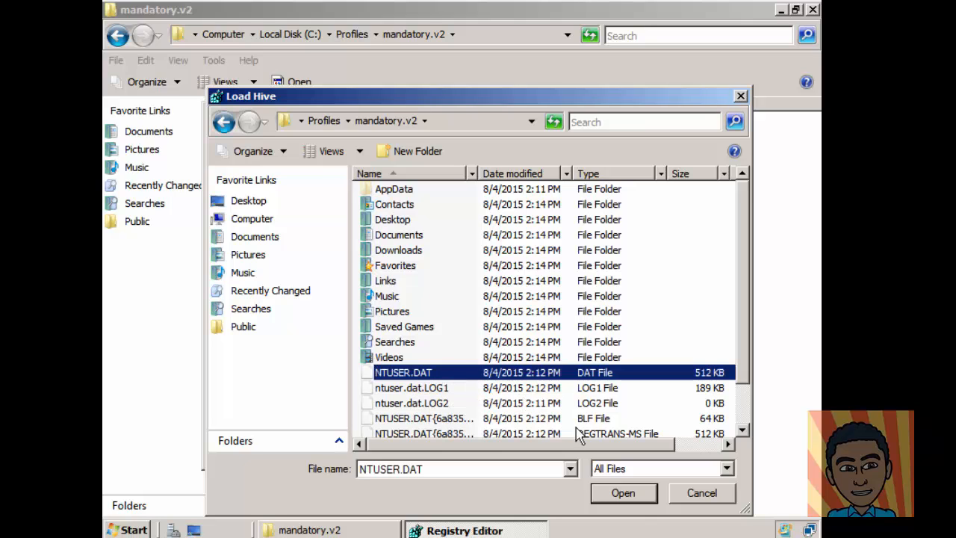
{"action": "left_click", "coordinate": [625, 494]}
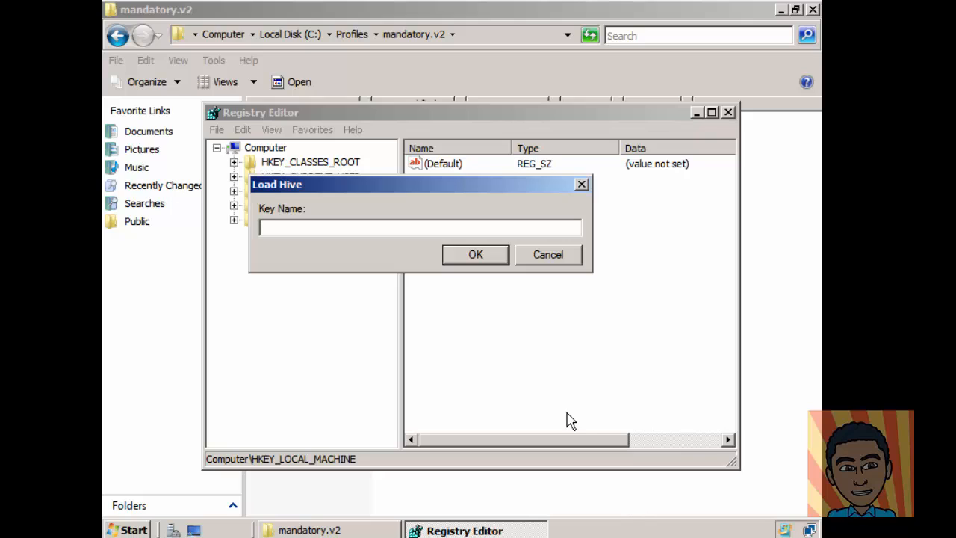
Step: Name the loaded key mandatory and select it under the expanded HKEY_LOCAL_MACHINE
{"action": "type", "text": "mandatory"}
{"action": "left_click", "coordinate": [501, 259]}
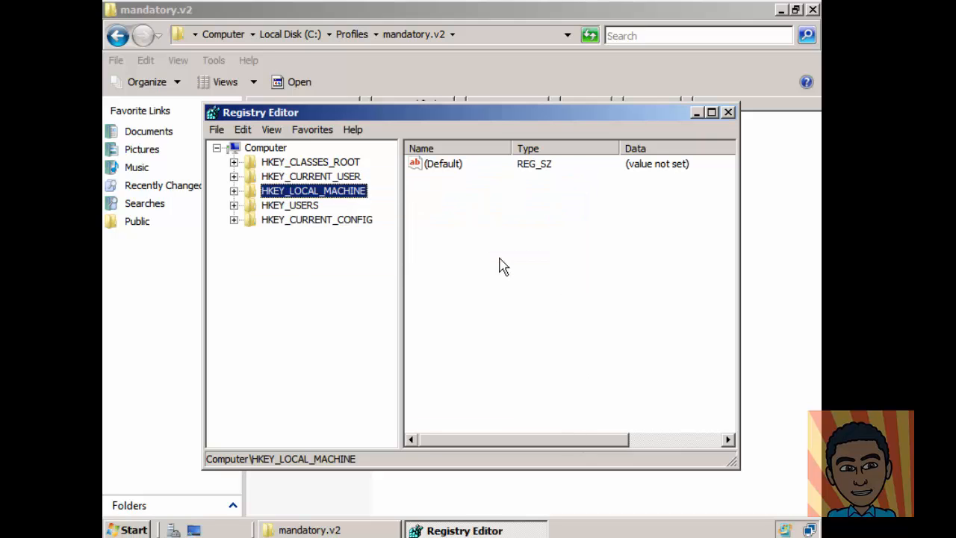
{"action": "left_click", "coordinate": [234, 191]}
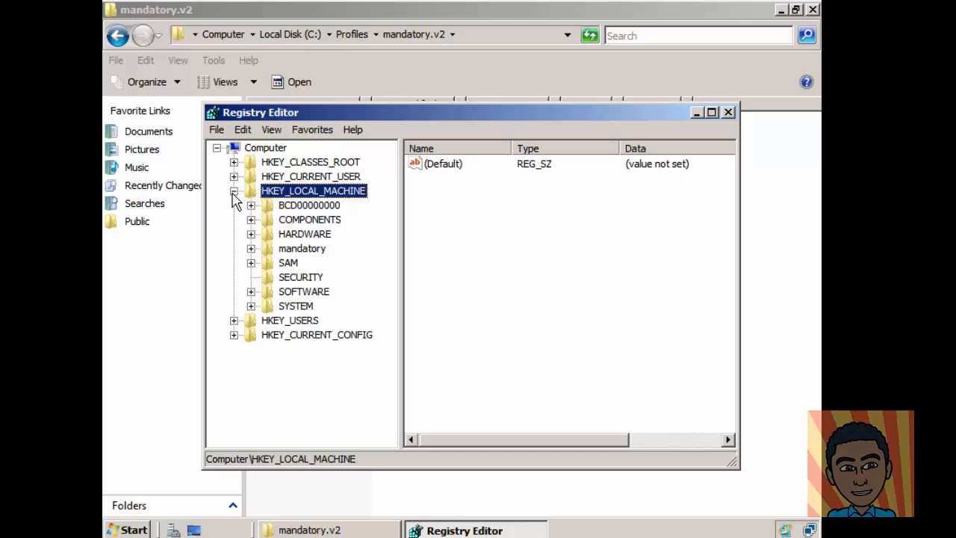
{"action": "left_click", "coordinate": [287, 252]}
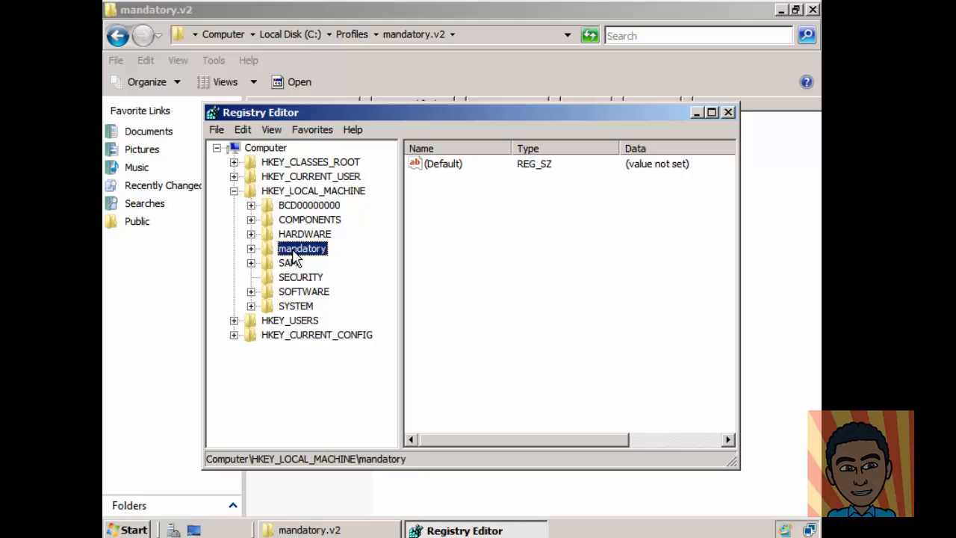
Step: Empty the mandatory key's permission list by removing RESTRICTED, SYSTEM, the mandatory user and Administrators
{"action": "right_click", "coordinate": [290, 257]}
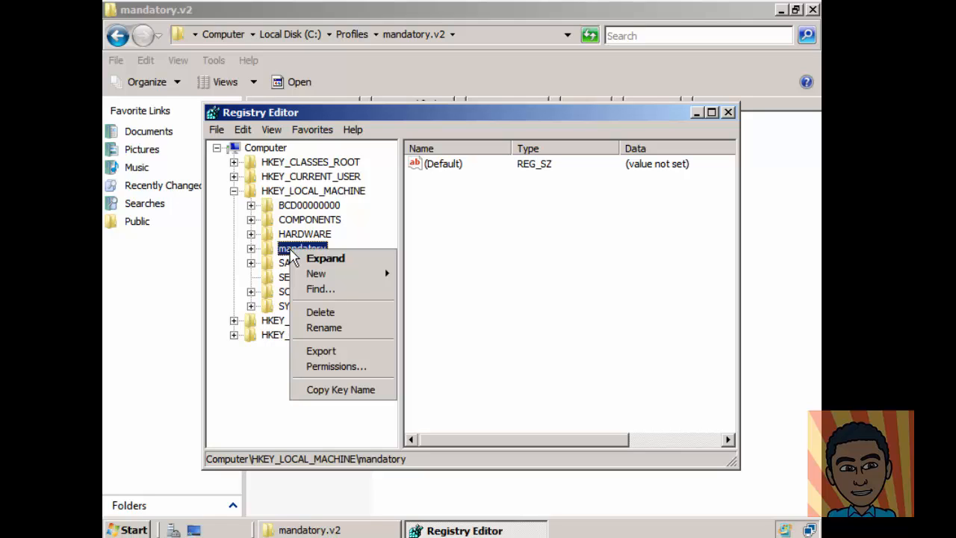
{"action": "left_click", "coordinate": [336, 366]}
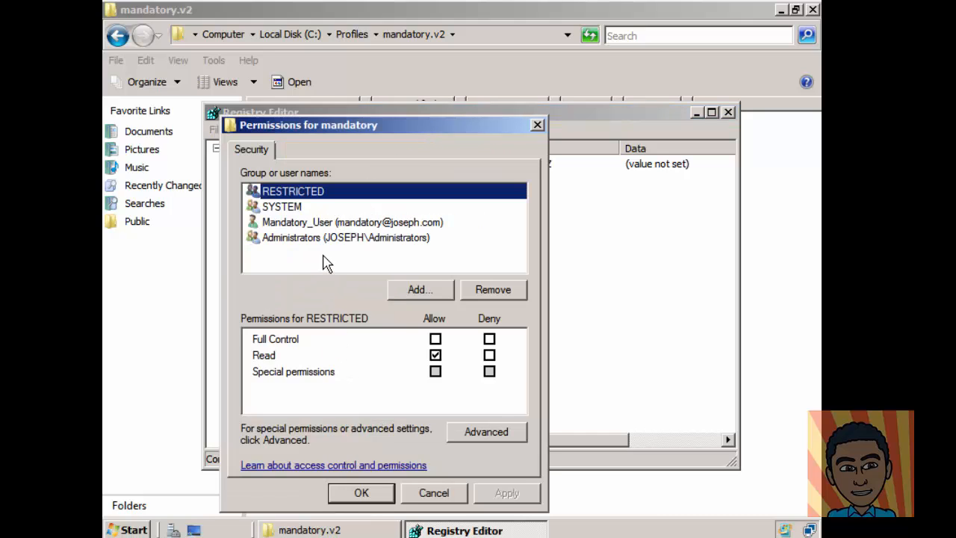
{"action": "left_click", "coordinate": [490, 291]}
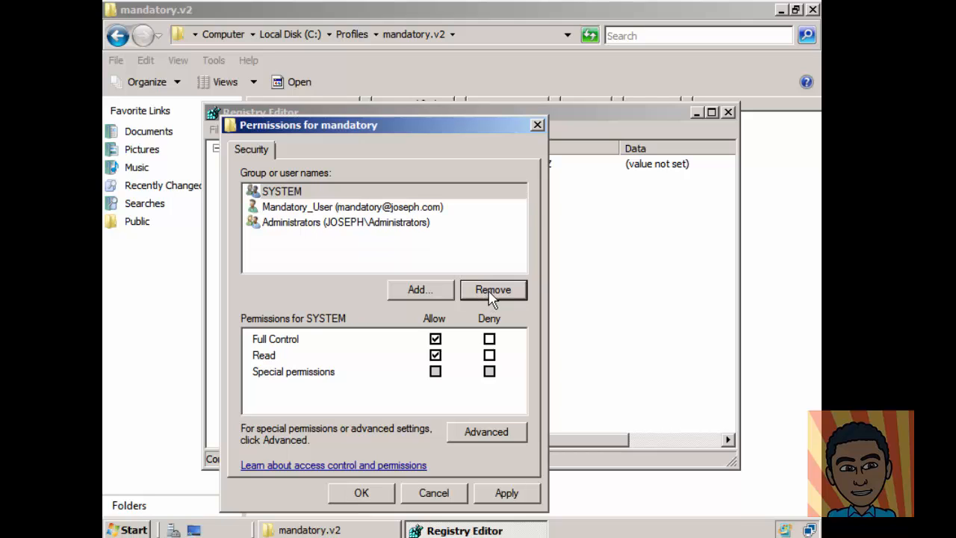
{"action": "left_click", "coordinate": [343, 192]}
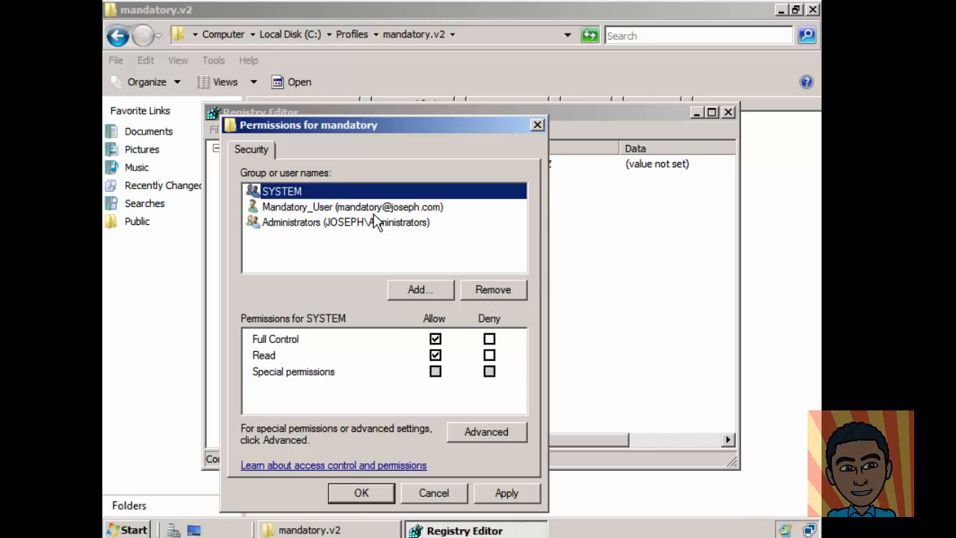
{"action": "left_click", "coordinate": [490, 296]}
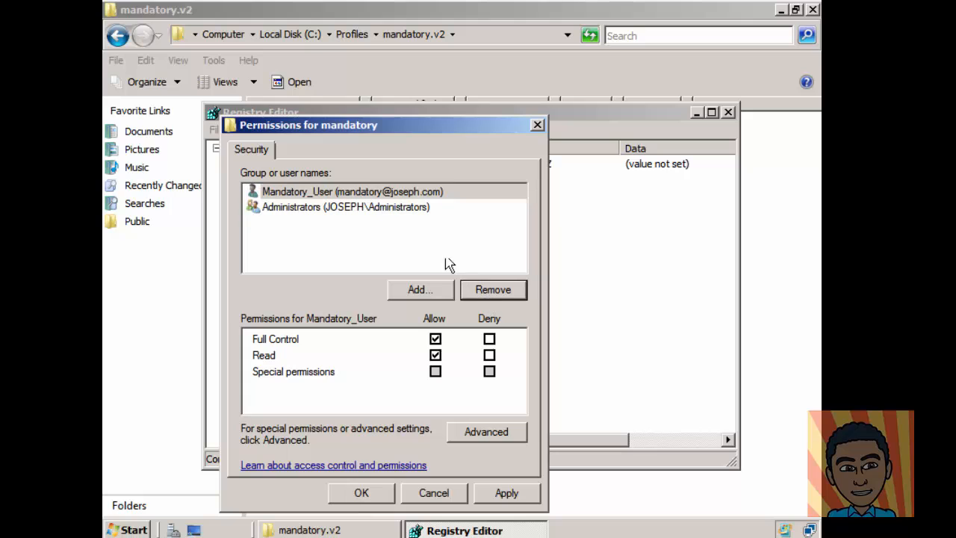
{"action": "left_click", "coordinate": [435, 195]}
{"action": "left_click", "coordinate": [490, 295]}
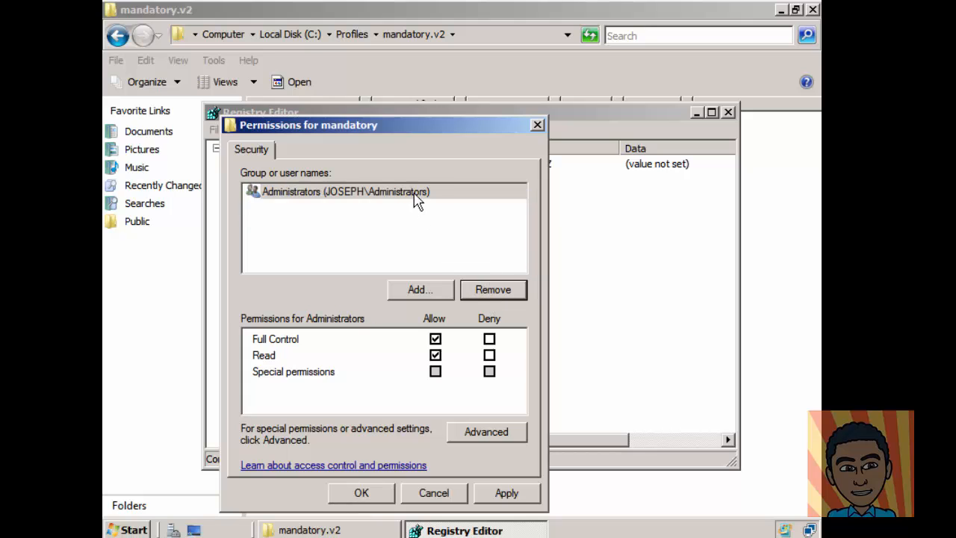
{"action": "left_click", "coordinate": [415, 195]}
{"action": "left_click", "coordinate": [491, 295]}
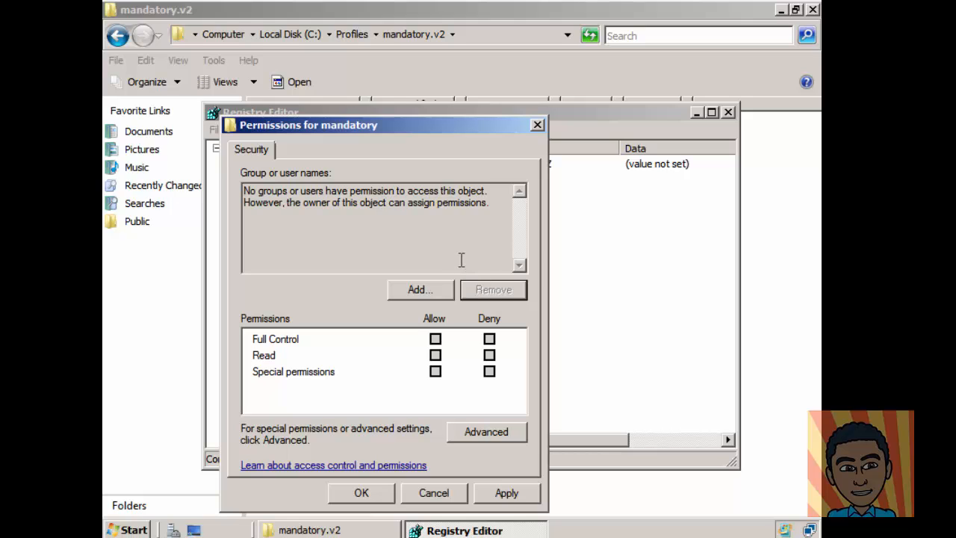
Step: Add Authenticated Users to the mandatory key's permissions by typing 'authenticated' and checking names
{"action": "left_click", "coordinate": [419, 291]}
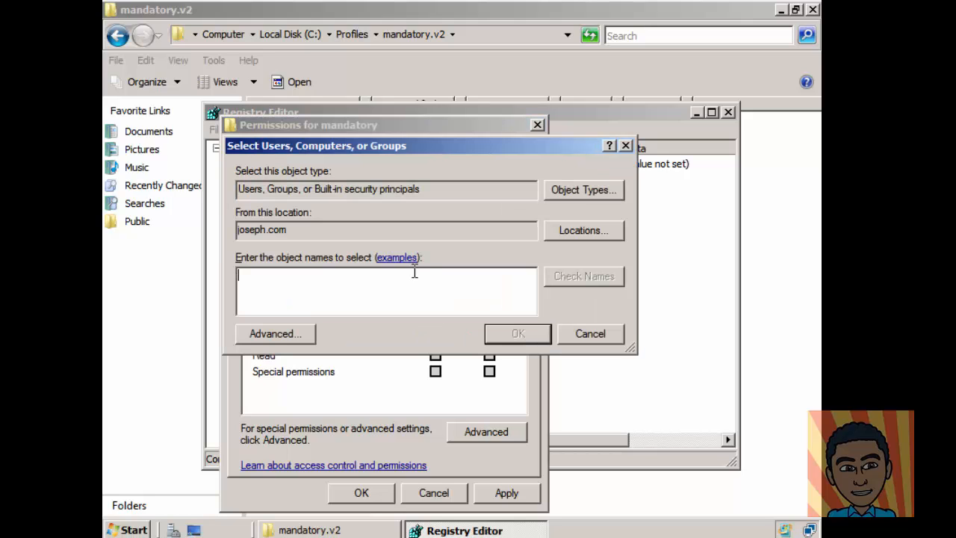
{"action": "type", "text": "authentic"}
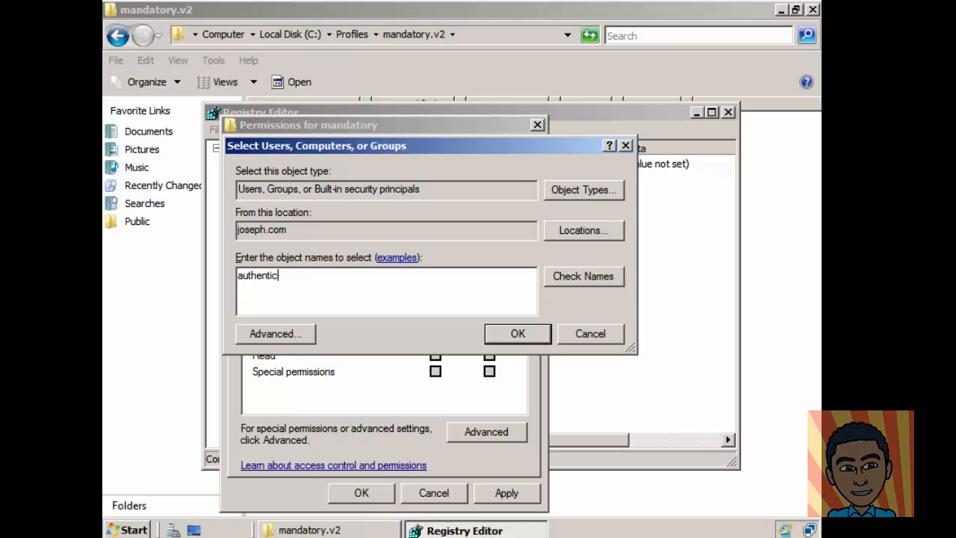
{"action": "type", "text": "ated"}
{"action": "left_click", "coordinate": [562, 276]}
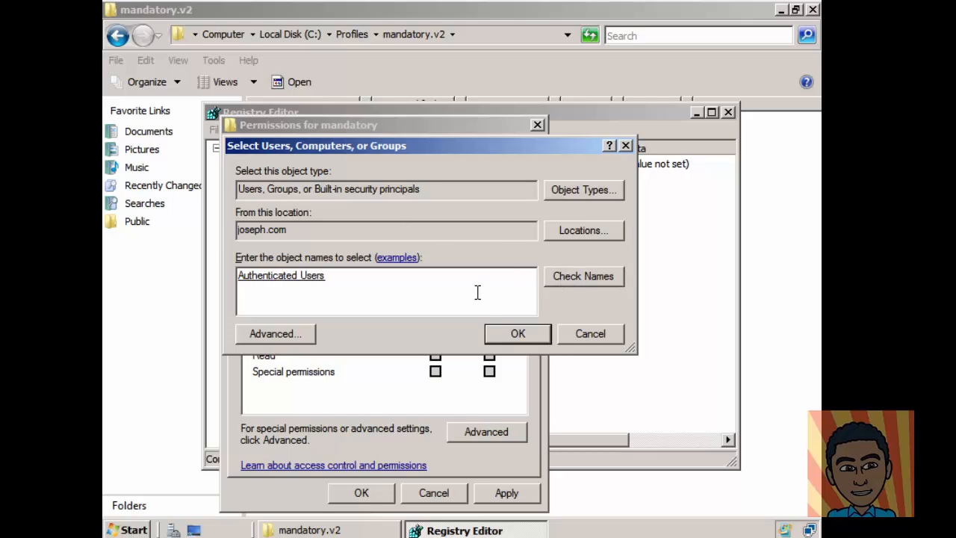
{"action": "left_click", "coordinate": [515, 334]}
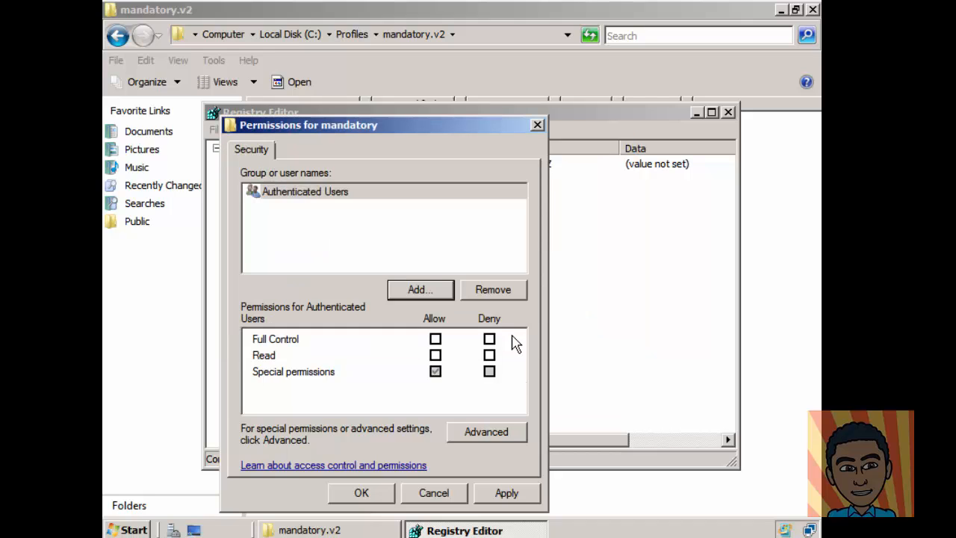
Step: Allow Full Control for Authenticated Users and apply the permissions
{"action": "left_click", "coordinate": [436, 339]}
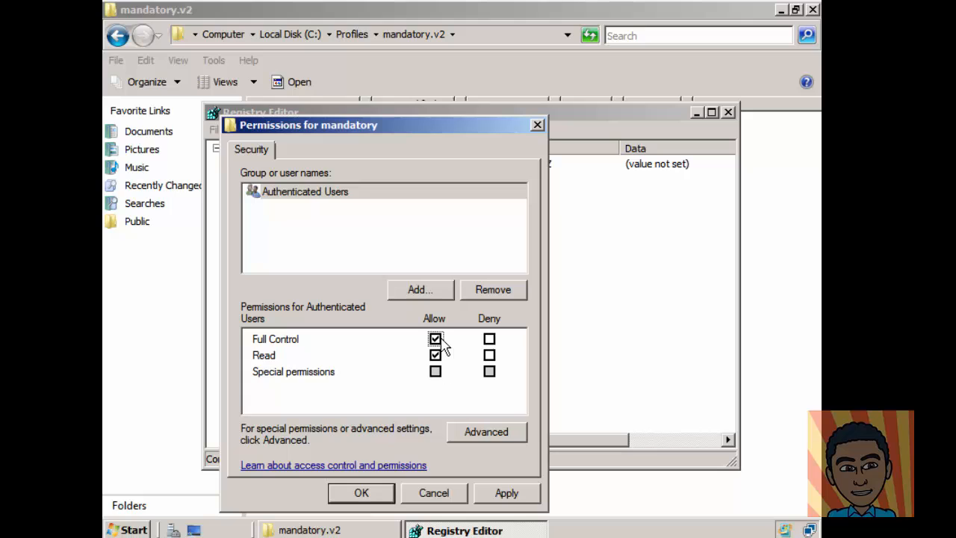
{"action": "left_click", "coordinate": [505, 492]}
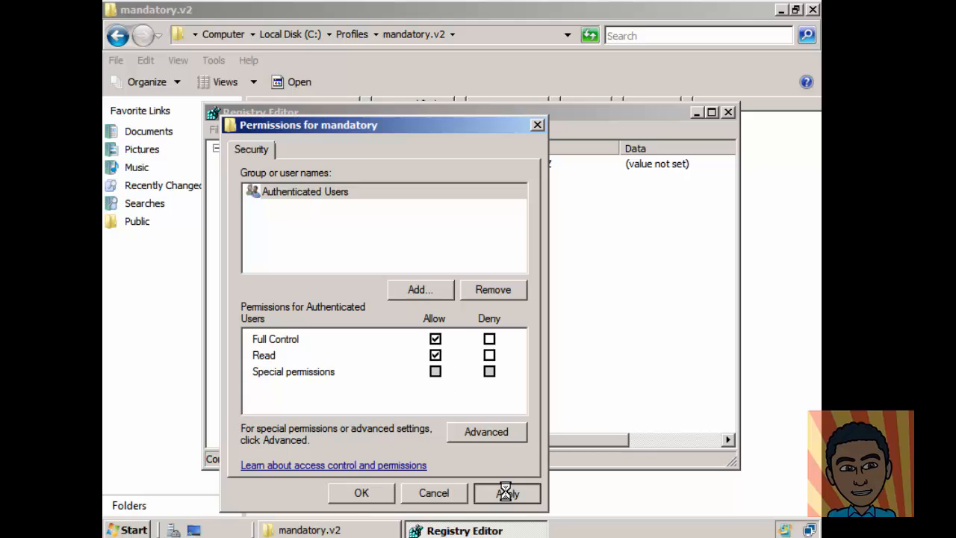
{"action": "left_click", "coordinate": [363, 493]}
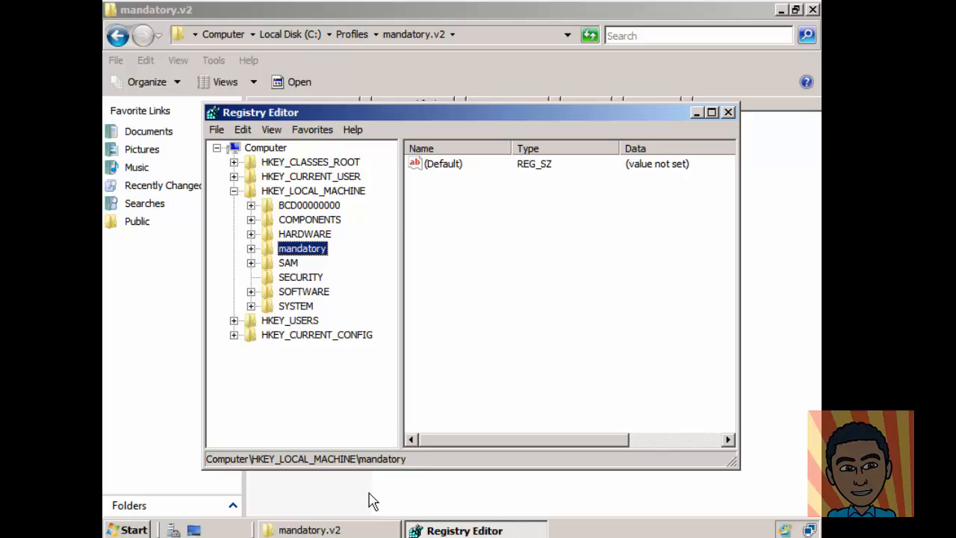
Step: Unload the mandatory hive from HKEY_LOCAL_MACHINE, confirming with Yes
{"action": "left_click", "coordinate": [212, 131]}
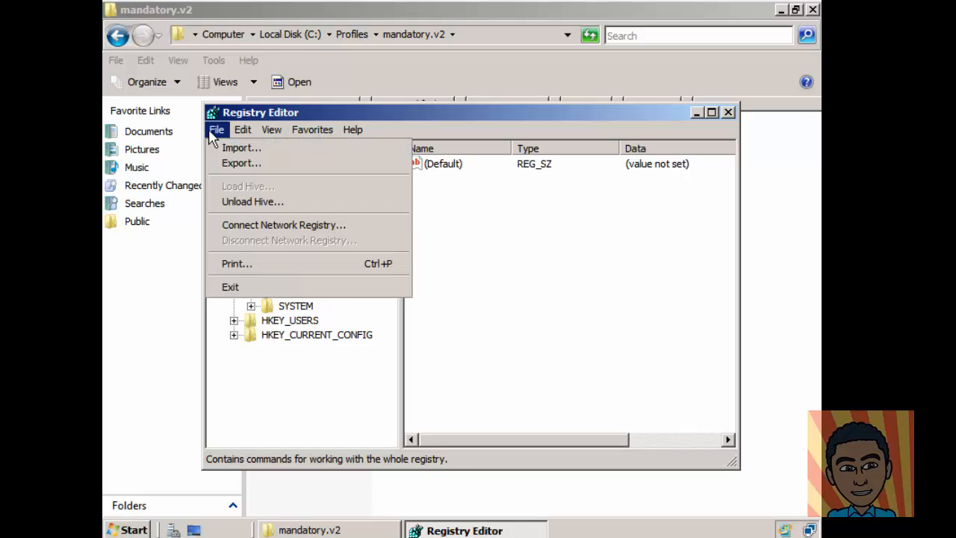
{"action": "left_click", "coordinate": [251, 200]}
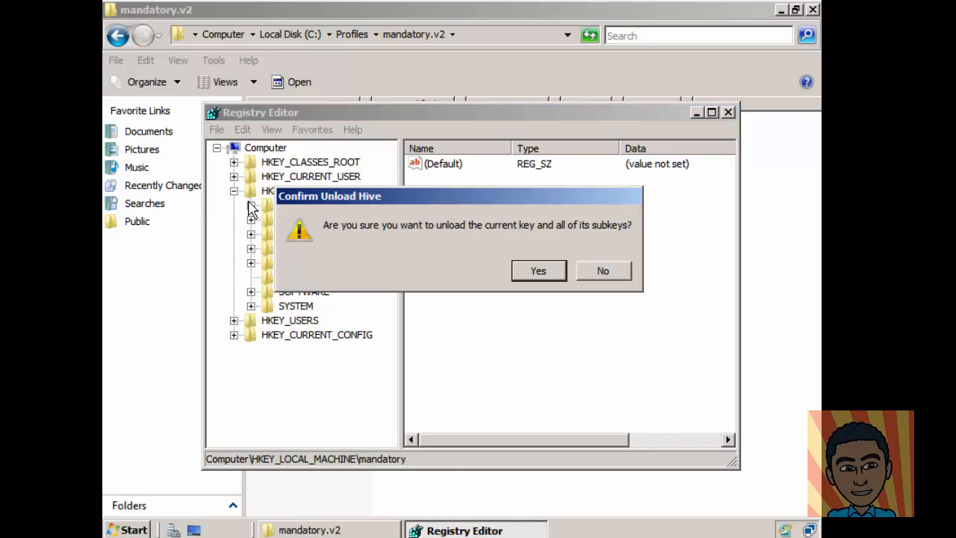
{"action": "left_click", "coordinate": [539, 273]}
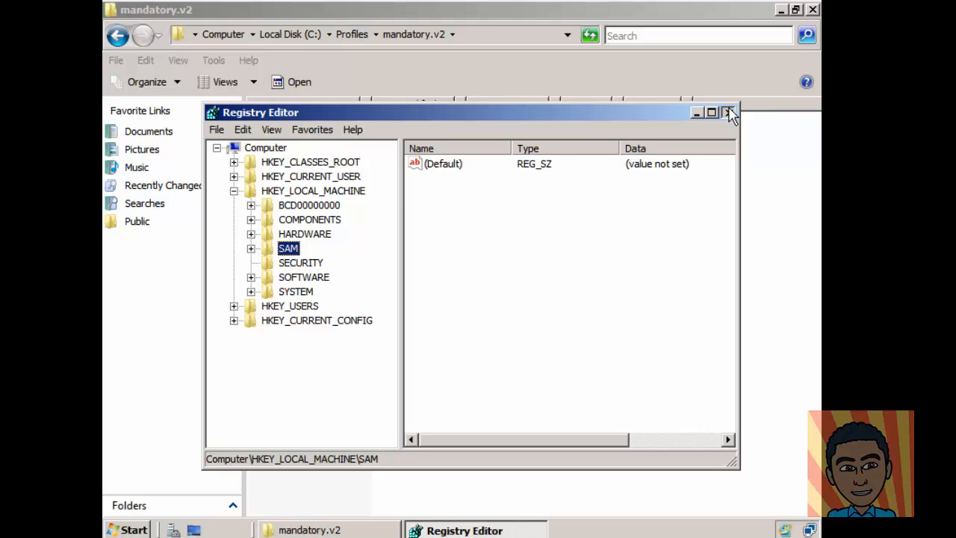
Step: Close Registry Editor to return to the C:\Profiles\mandatory.v2 folder
{"action": "left_click", "coordinate": [730, 113]}
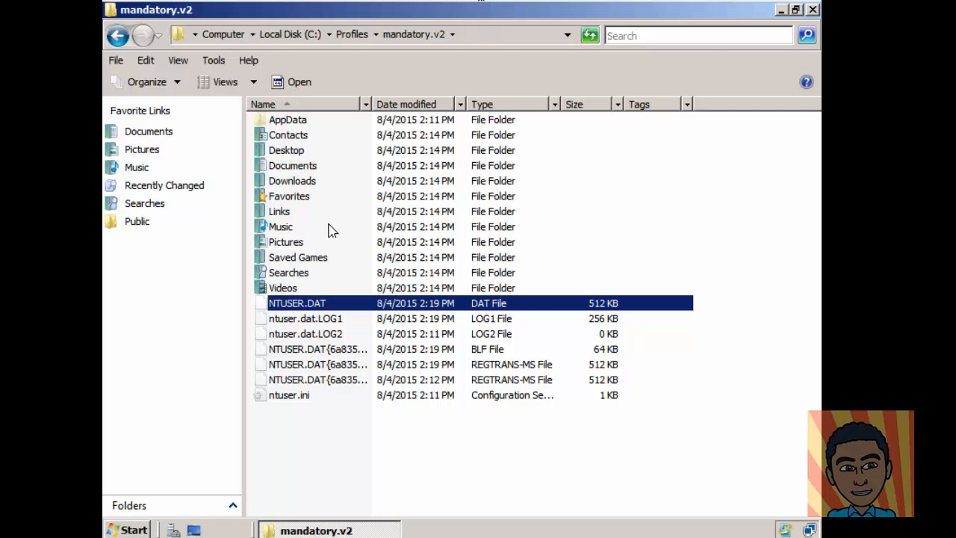
Step: Rename NTUSER.DAT to NTUSER.MAN, accepting both rename warnings
{"action": "left_click", "coordinate": [304, 306]}
{"action": "left_click", "coordinate": [329, 303]}
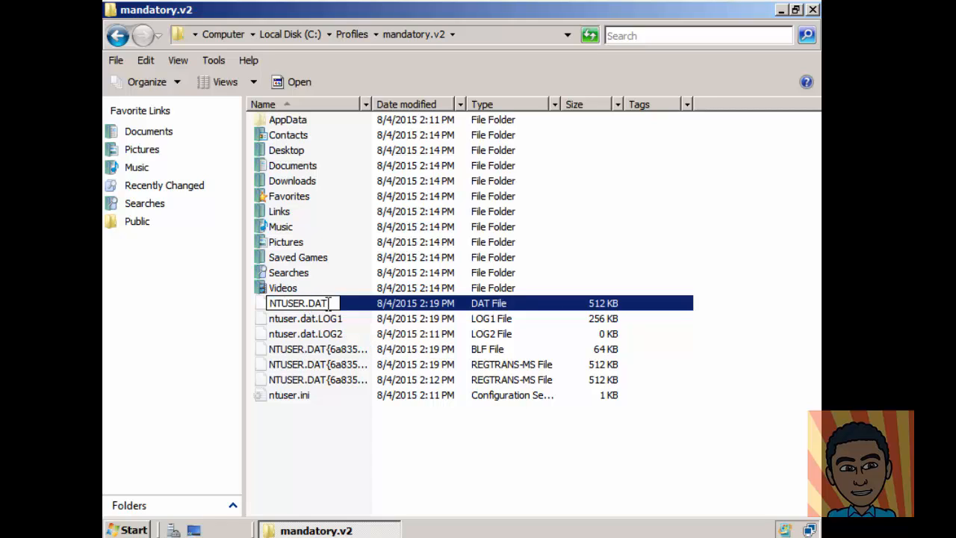
{"action": "key", "text": "BackSpace"}
{"action": "key", "text": "BackSpace"}
{"action": "key", "text": "BackSpace"}
{"action": "type", "text": "MAN"}
{"action": "left_click", "coordinate": [346, 430]}
{"action": "left_click", "coordinate": [531, 280]}
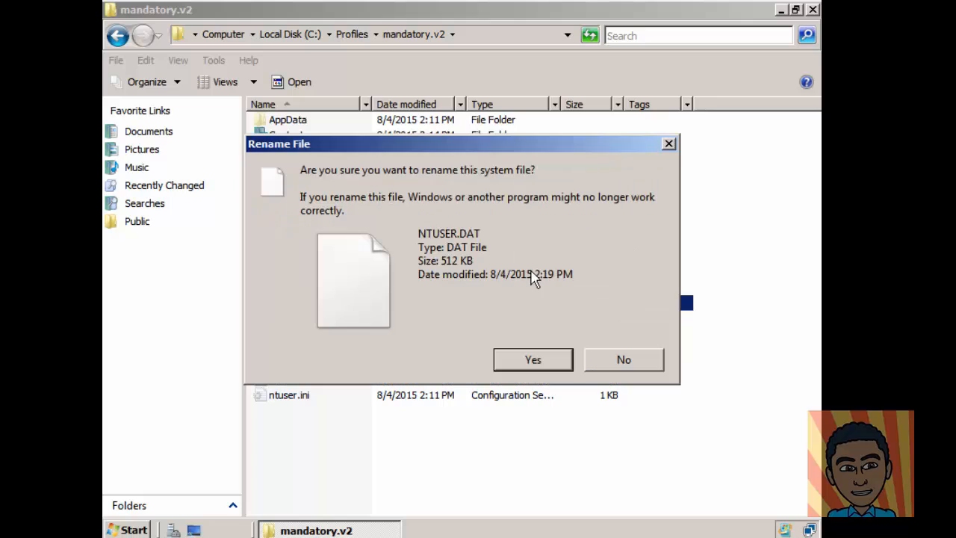
{"action": "left_click", "coordinate": [531, 355]}
{"action": "left_click_drag", "start_coordinate": [528, 363], "coordinate": [317, 418]}
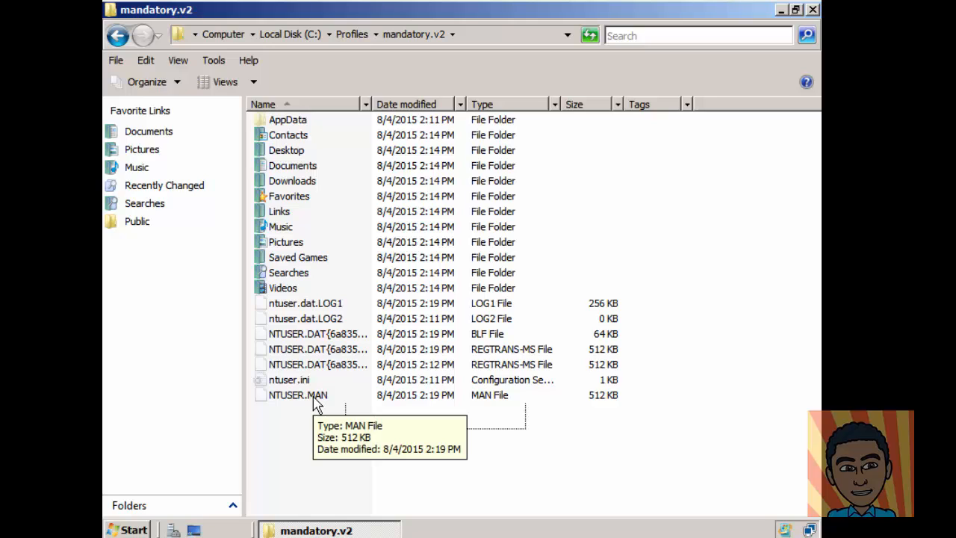
Step: Delete the five ntuser.dat.LOG and NTUSER.DAT transaction files from the profile
{"action": "left_click", "coordinate": [329, 304]}
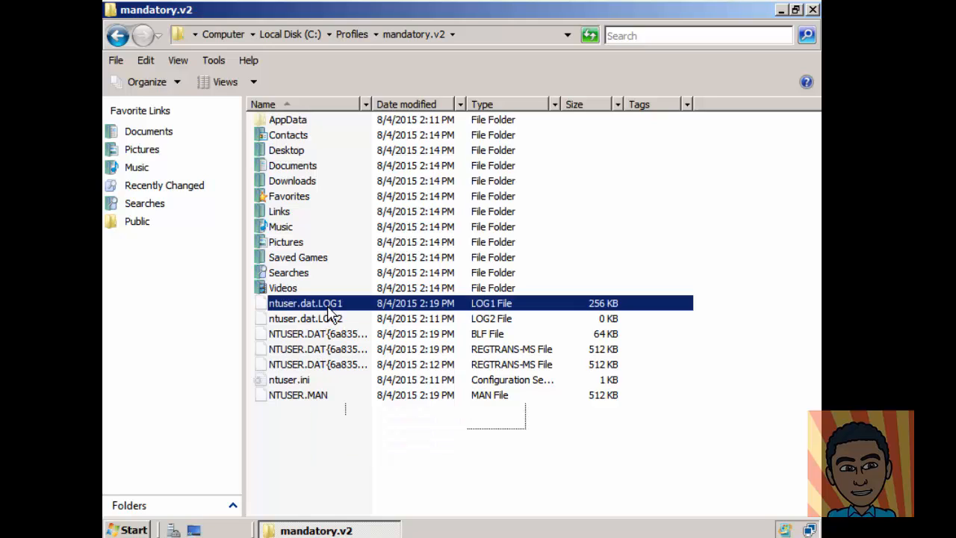
{"action": "left_click", "coordinate": [350, 364], "text": "shift"}
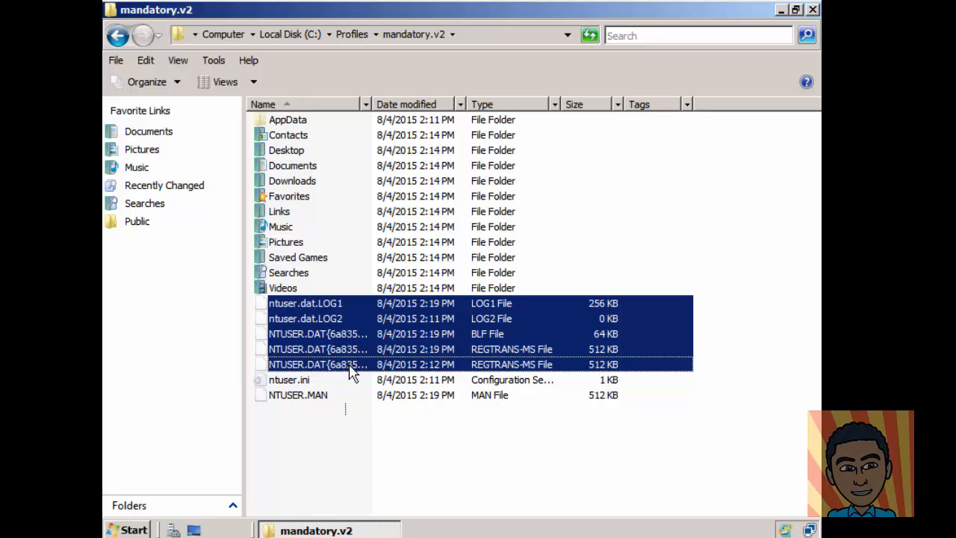
{"action": "key", "text": "Delete"}
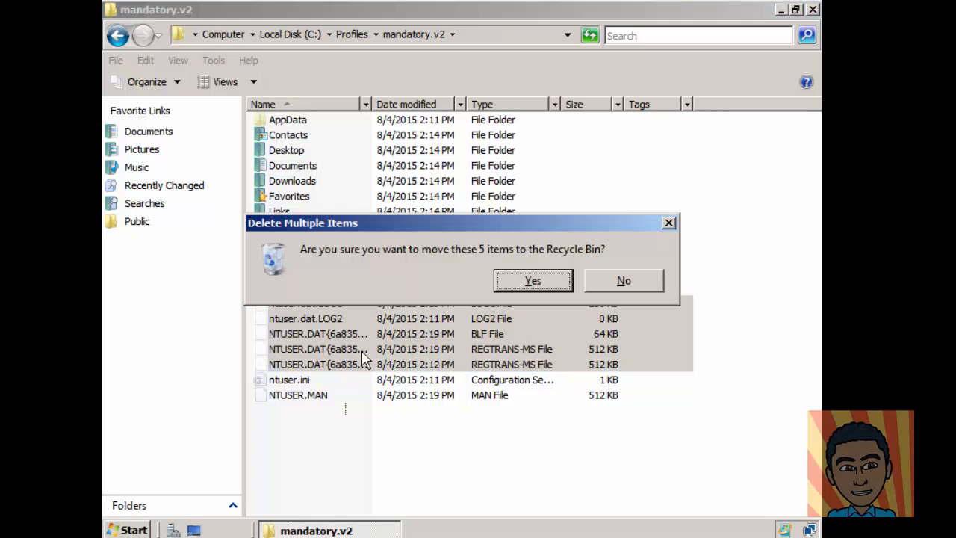
{"action": "left_click", "coordinate": [514, 282]}
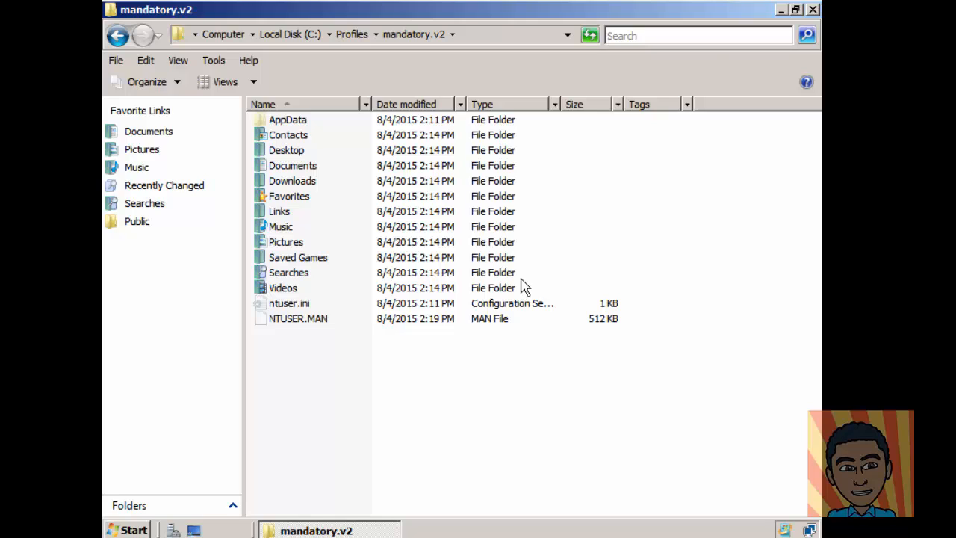
Step: Delete the Local and LocalLow folders from AppData, leaving only Roaming
{"action": "double_click", "coordinate": [284, 120]}
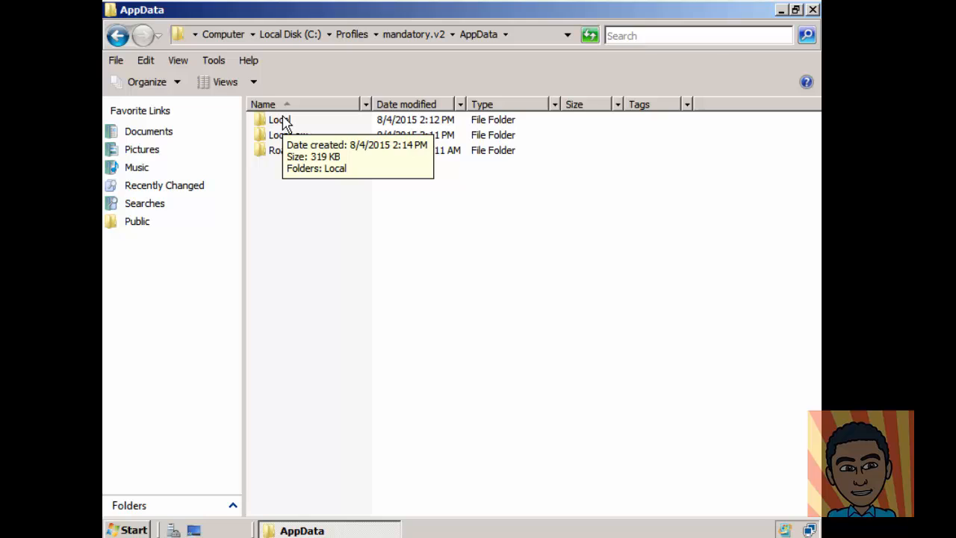
{"action": "left_click", "coordinate": [284, 121]}
{"action": "left_click", "coordinate": [299, 138], "text": "shift"}
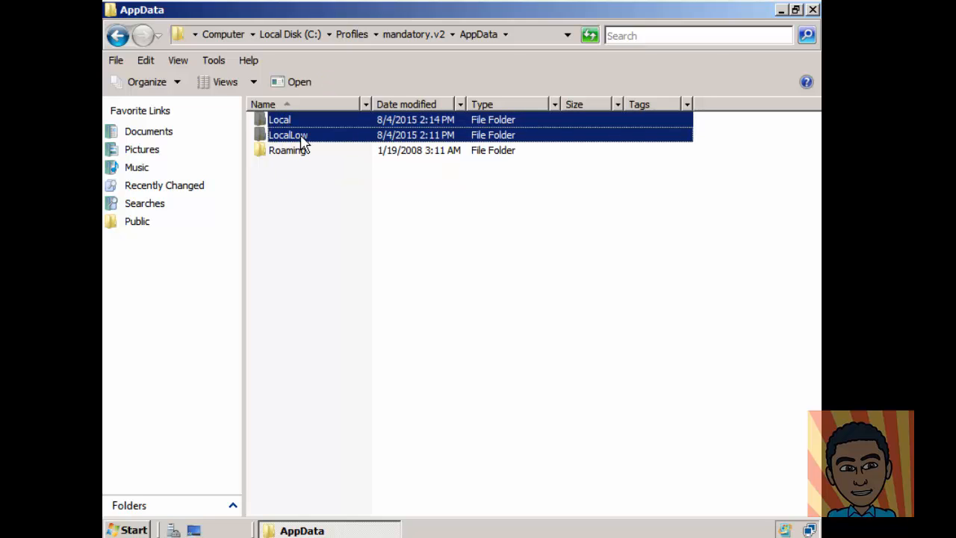
{"action": "key", "text": "Delete"}
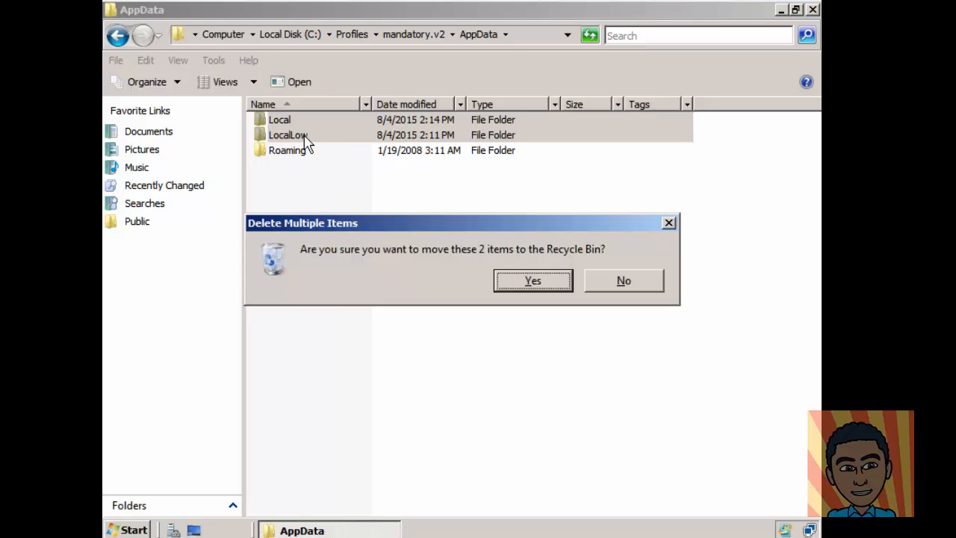
{"action": "left_click", "coordinate": [531, 290]}
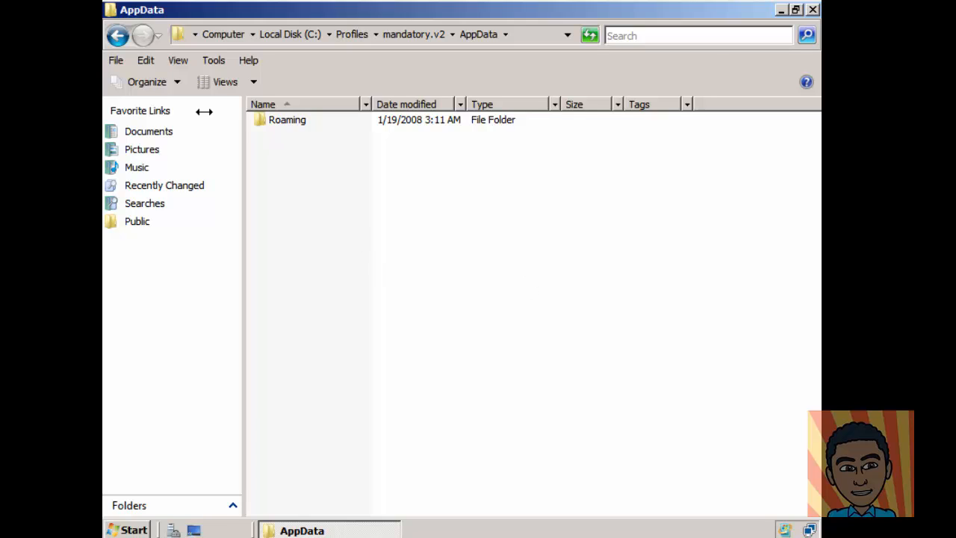
Step: Return to Profiles and open the mandatory.v2 folder's Security properties
{"action": "left_click", "coordinate": [118, 35]}
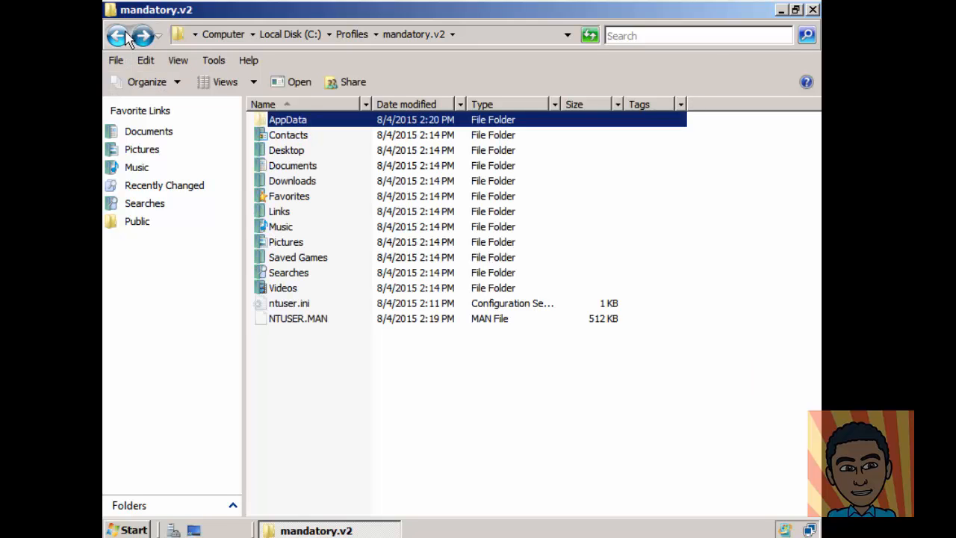
{"action": "left_click", "coordinate": [124, 37]}
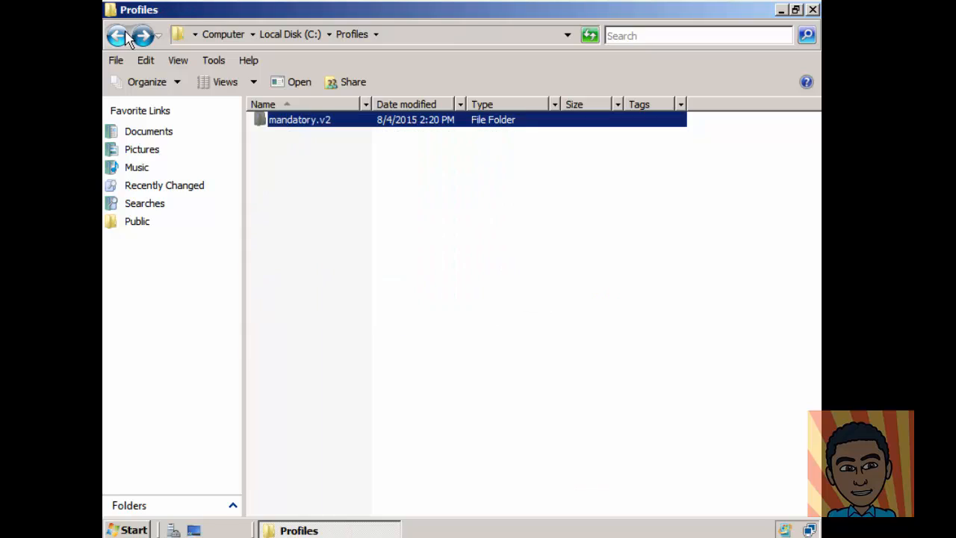
{"action": "right_click", "coordinate": [300, 125]}
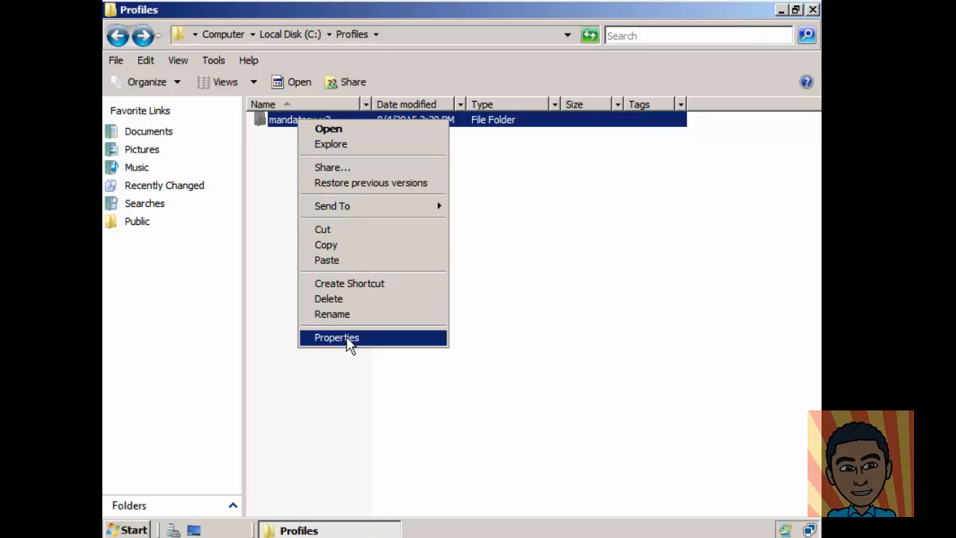
{"action": "left_click", "coordinate": [336, 337]}
{"action": "left_click", "coordinate": [430, 123]}
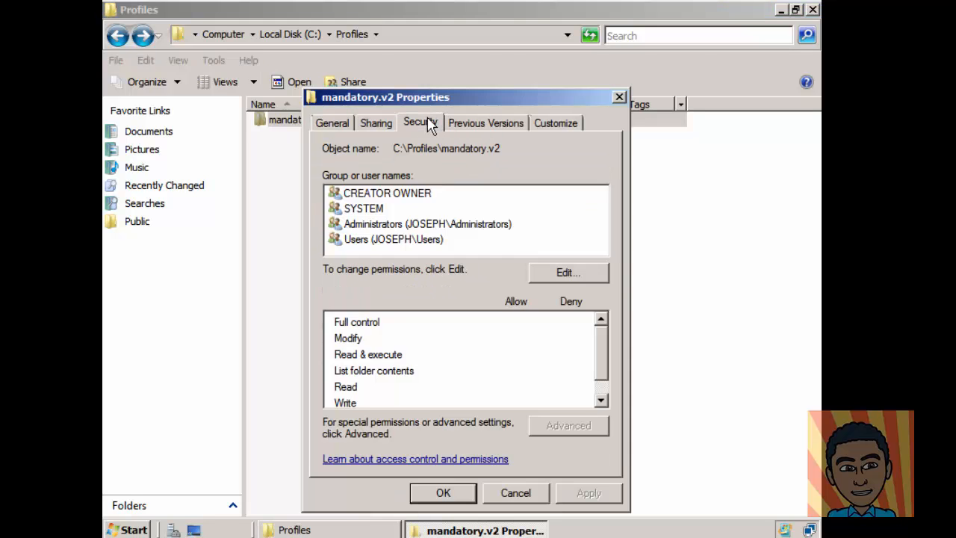
Step: Turn off inherited permissions on mandatory.v2, copying the entries as explicit ones
{"action": "left_click", "coordinate": [569, 427]}
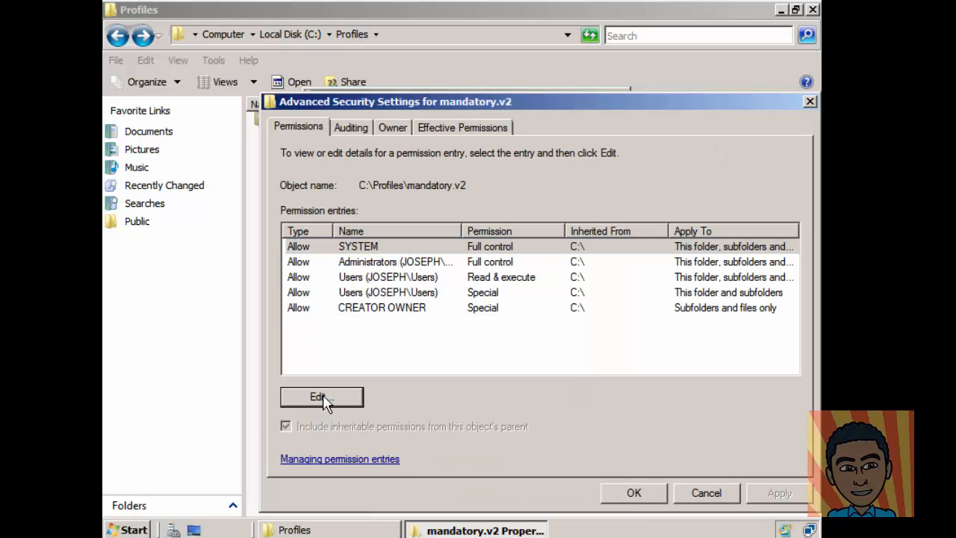
{"action": "left_click", "coordinate": [327, 398]}
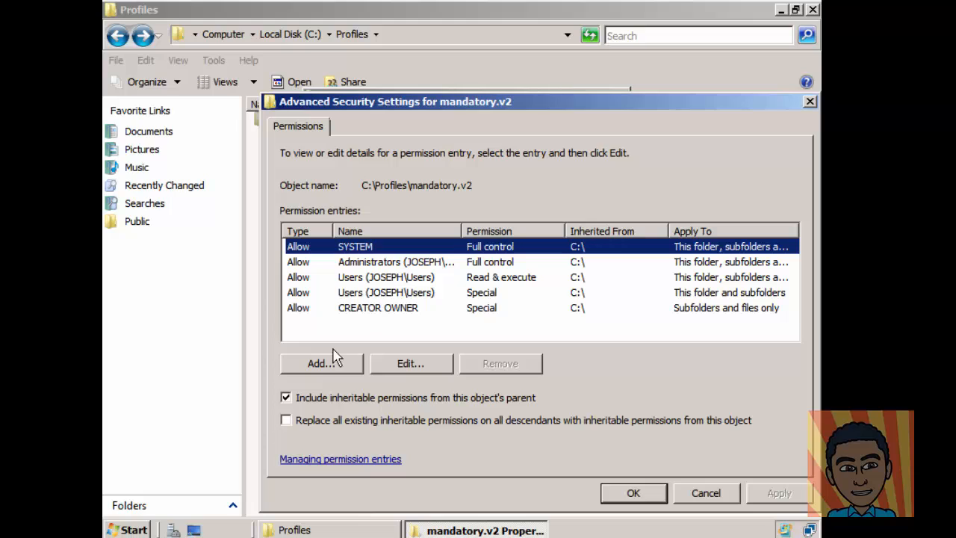
{"action": "left_click", "coordinate": [286, 398]}
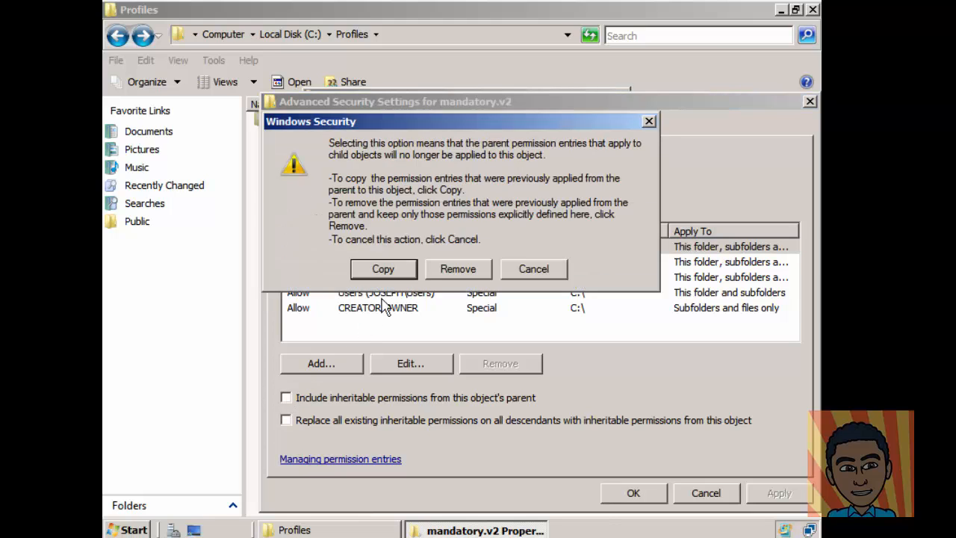
{"action": "left_click", "coordinate": [404, 274]}
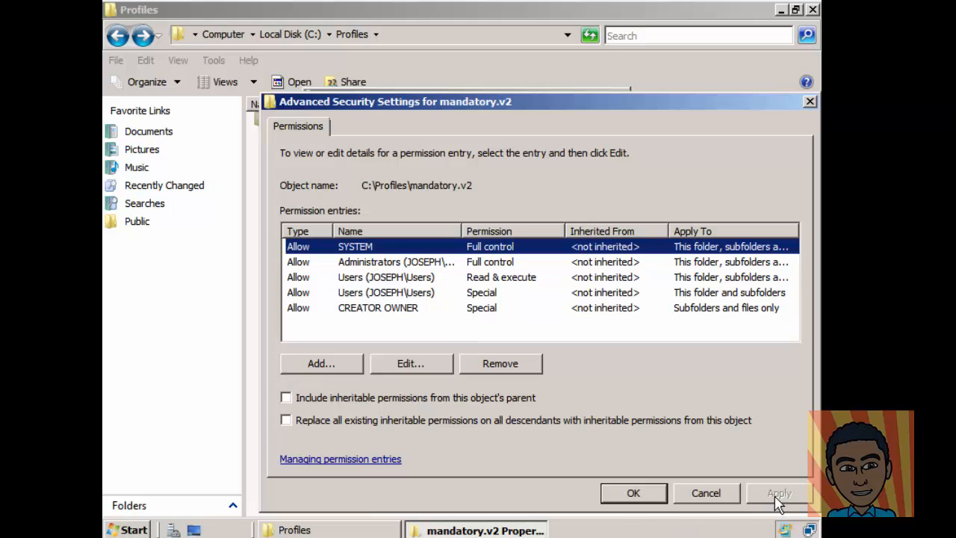
{"action": "left_click", "coordinate": [633, 494]}
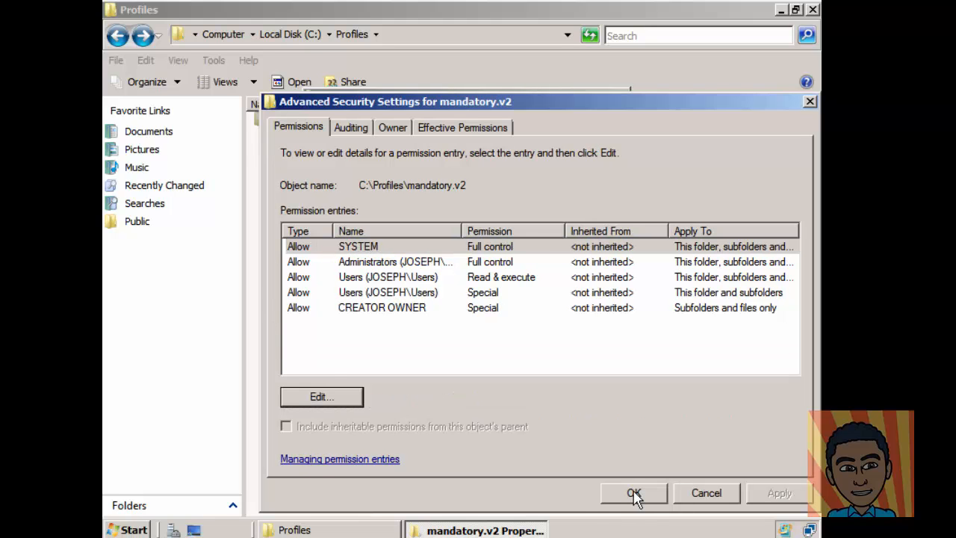
{"action": "left_click", "coordinate": [634, 494]}
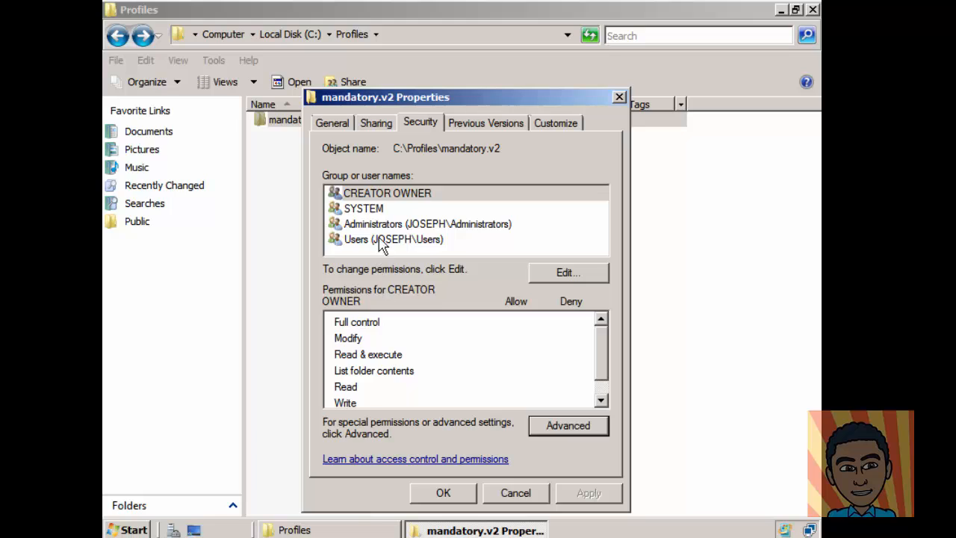
Step: Remove CREATOR OWNER from mandatory.v2's permissions, leaving SYSTEM, Administrators and Users
{"action": "left_click", "coordinate": [400, 195]}
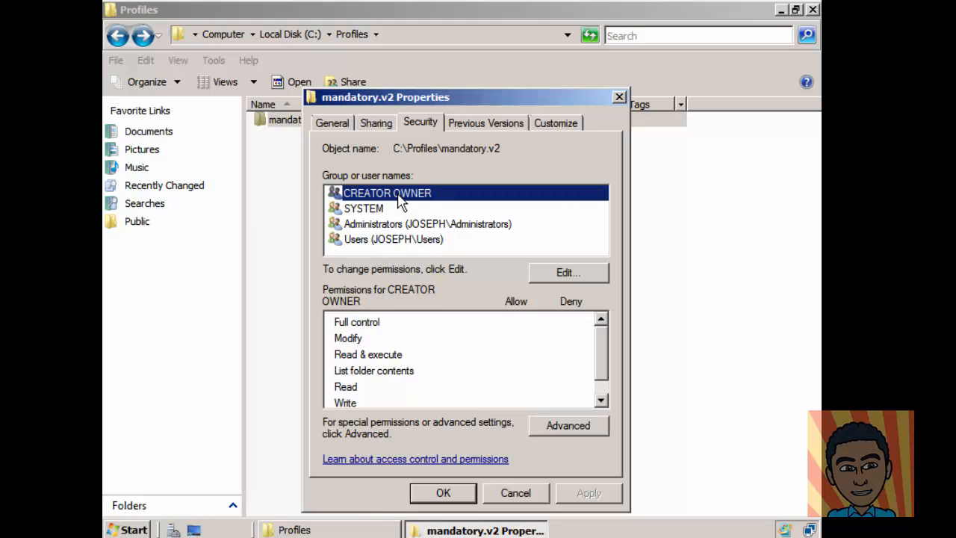
{"action": "left_click", "coordinate": [568, 273]}
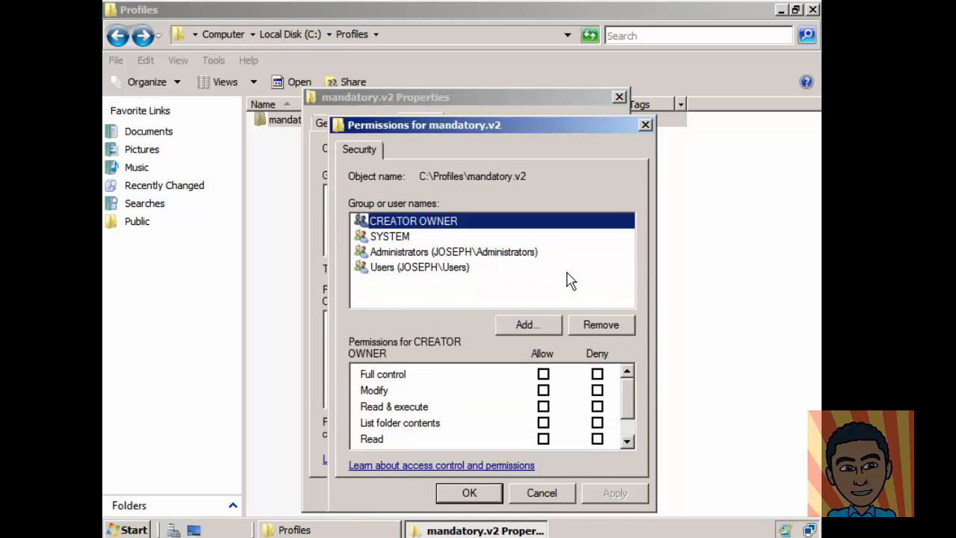
{"action": "left_click", "coordinate": [611, 330]}
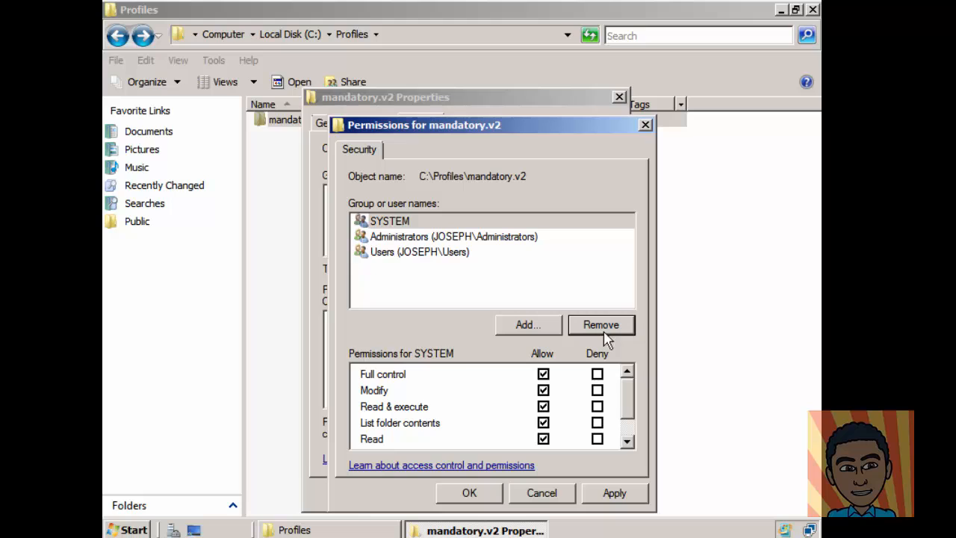
{"action": "left_click", "coordinate": [622, 496]}
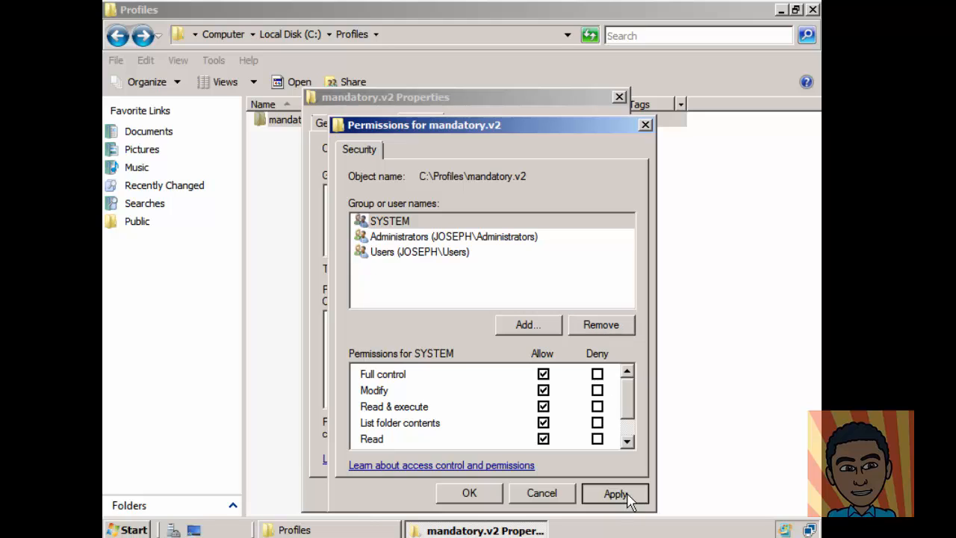
{"action": "left_click", "coordinate": [470, 492]}
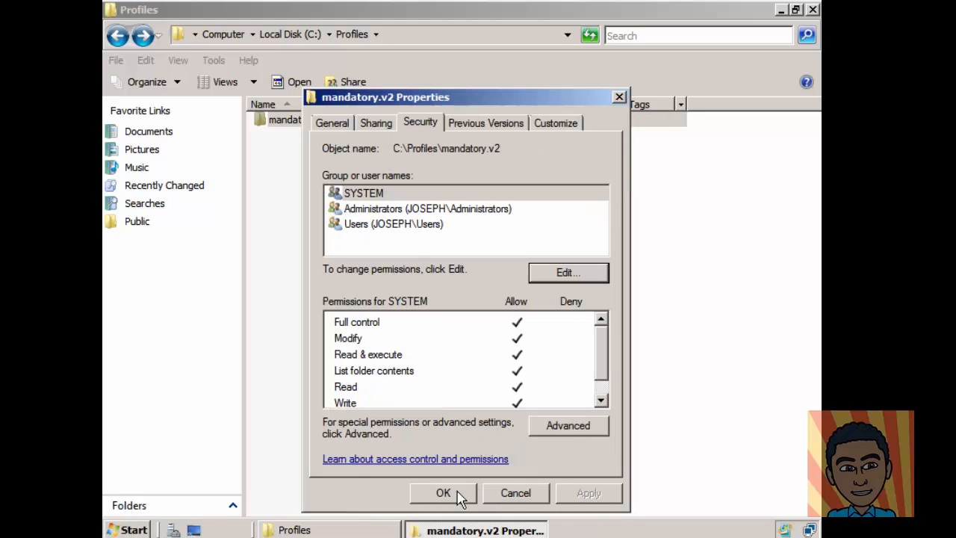
{"action": "left_click", "coordinate": [459, 494]}
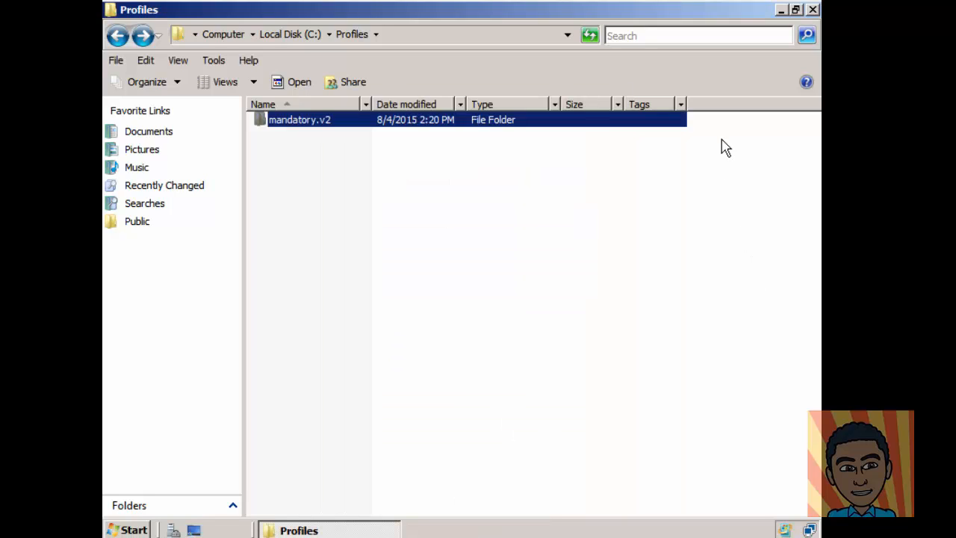
Step: Close Explorer and launch Group Policy Management from Administrative Tools, maximized
{"action": "left_click", "coordinate": [813, 10]}
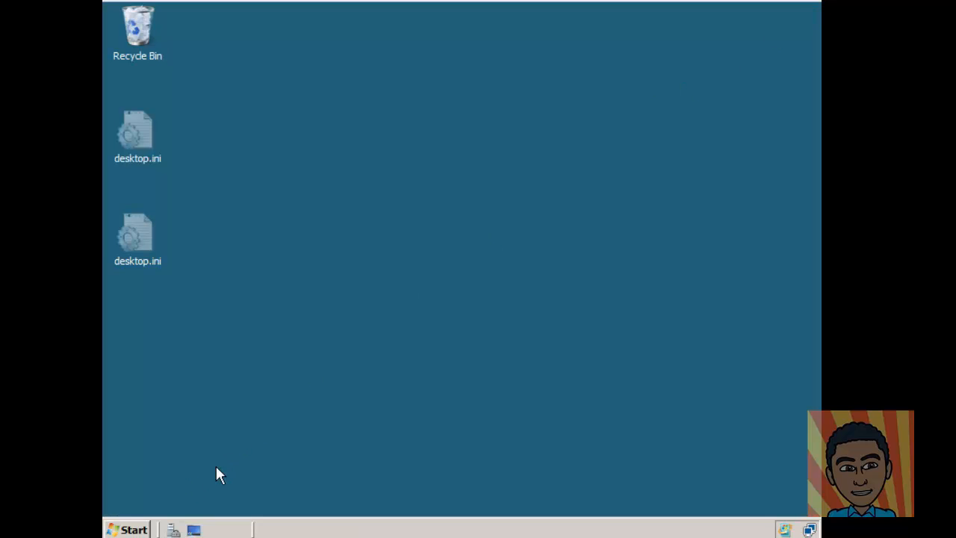
{"action": "left_click", "coordinate": [135, 529]}
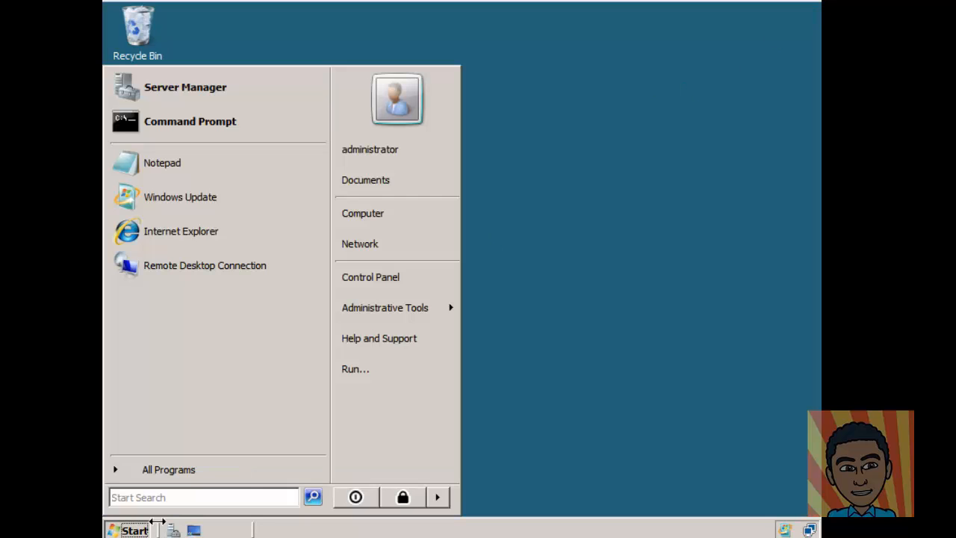
{"action": "mouse_move", "coordinate": [435, 307]}
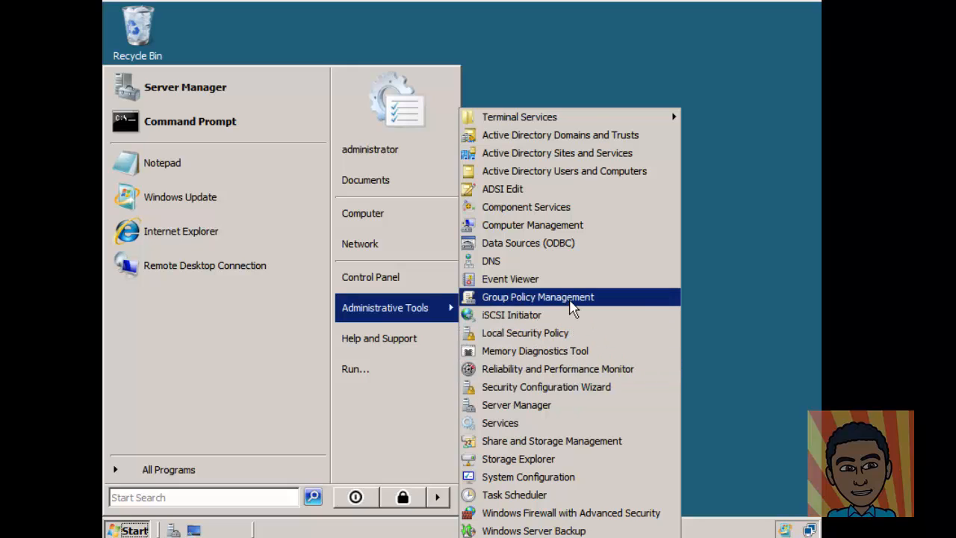
{"action": "left_click", "coordinate": [570, 299]}
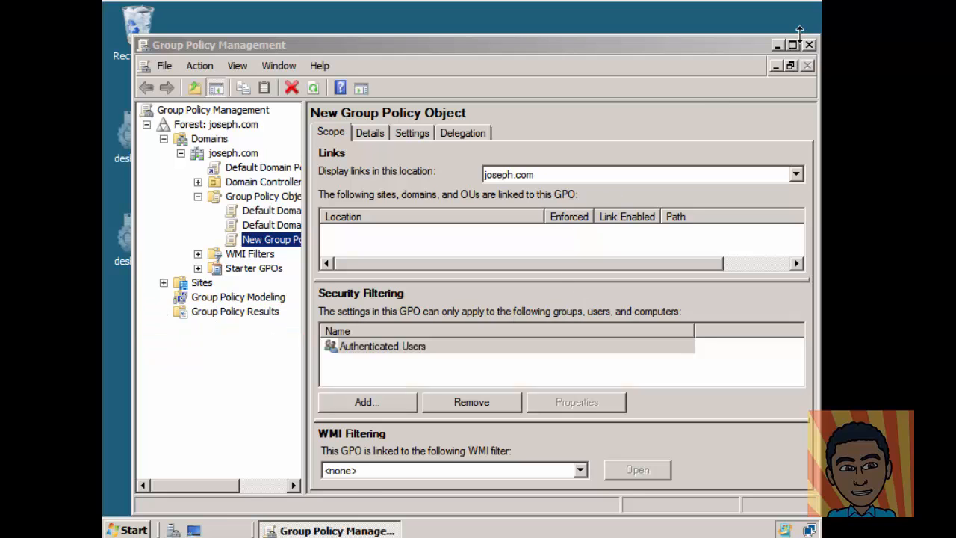
{"action": "left_click", "coordinate": [793, 44]}
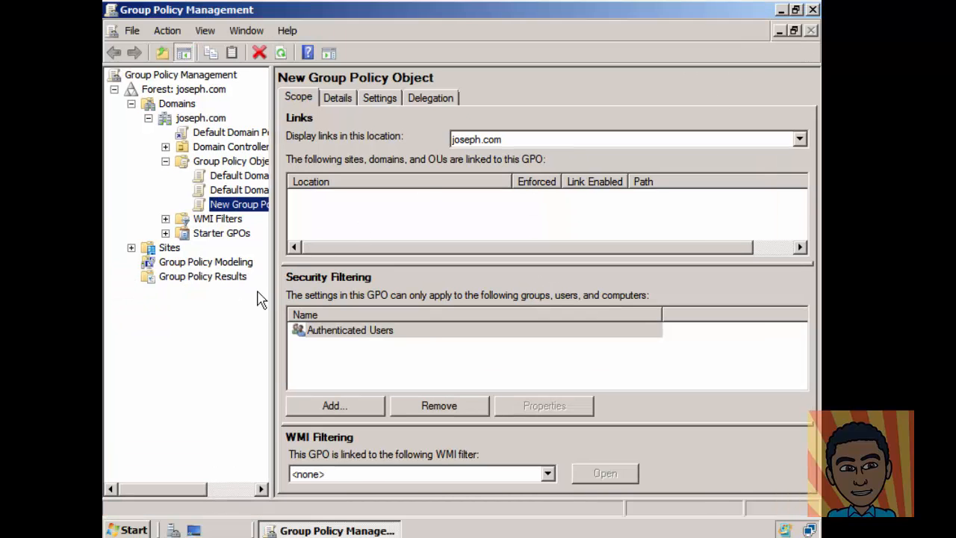
{"action": "left_click_drag", "start_coordinate": [273, 299], "coordinate": [529, 304]}
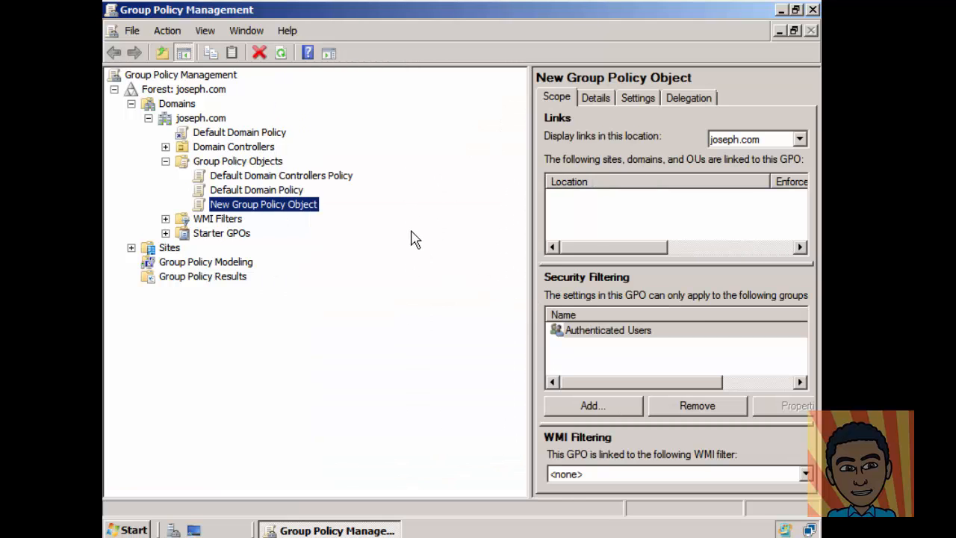
Step: Create a new GPO named 'mandatory' under joseph.com's Group Policy Objects
{"action": "left_click", "coordinate": [222, 163]}
{"action": "right_click", "coordinate": [222, 166]}
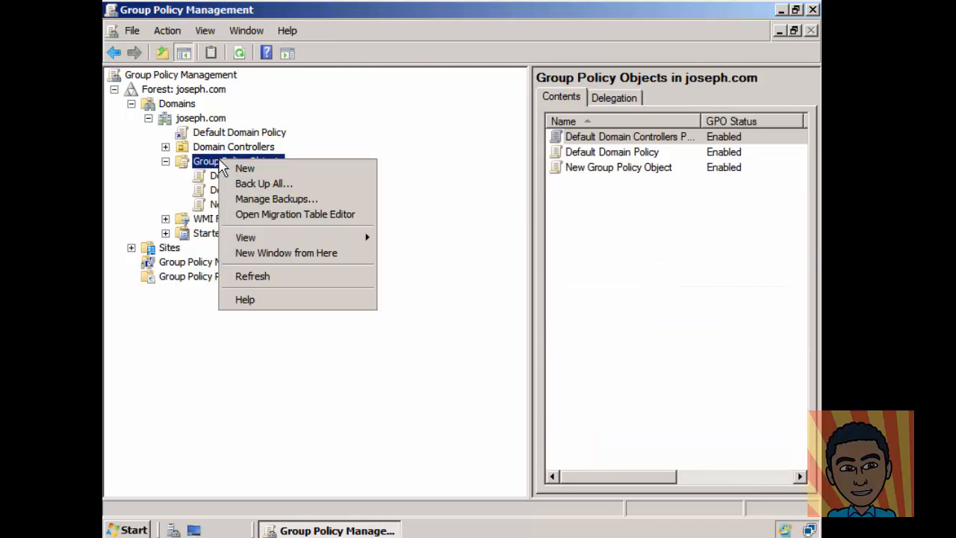
{"action": "left_click", "coordinate": [232, 169]}
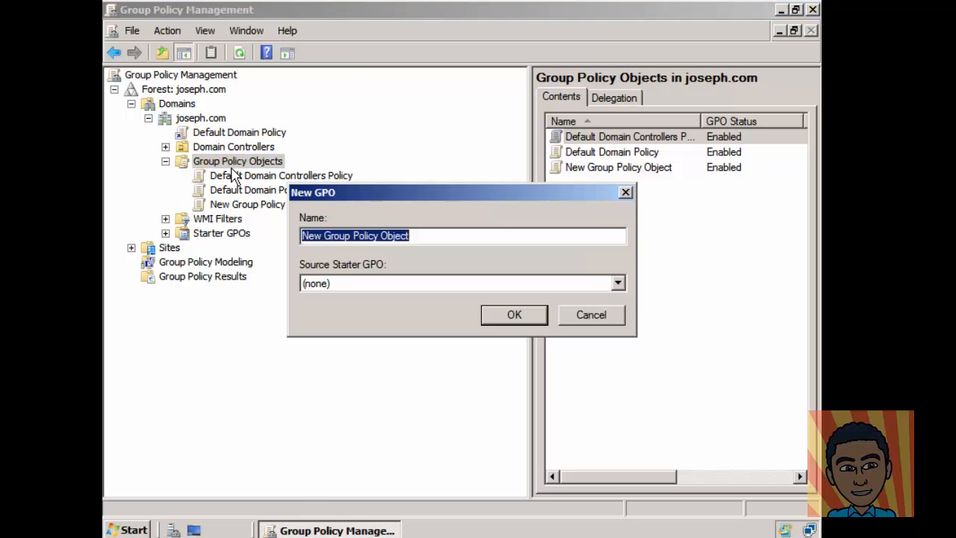
{"action": "type", "text": "m"}
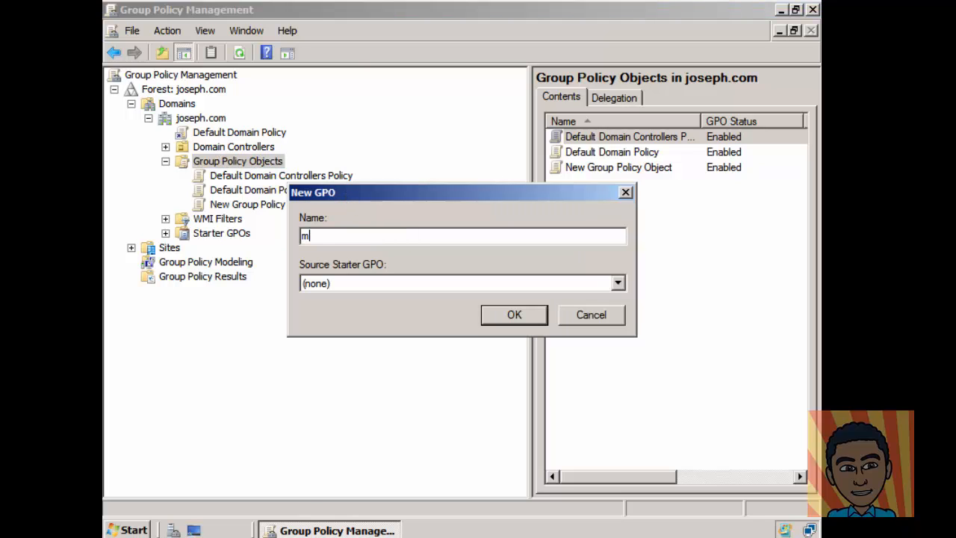
{"action": "type", "text": "andatory"}
{"action": "left_click", "coordinate": [511, 314]}
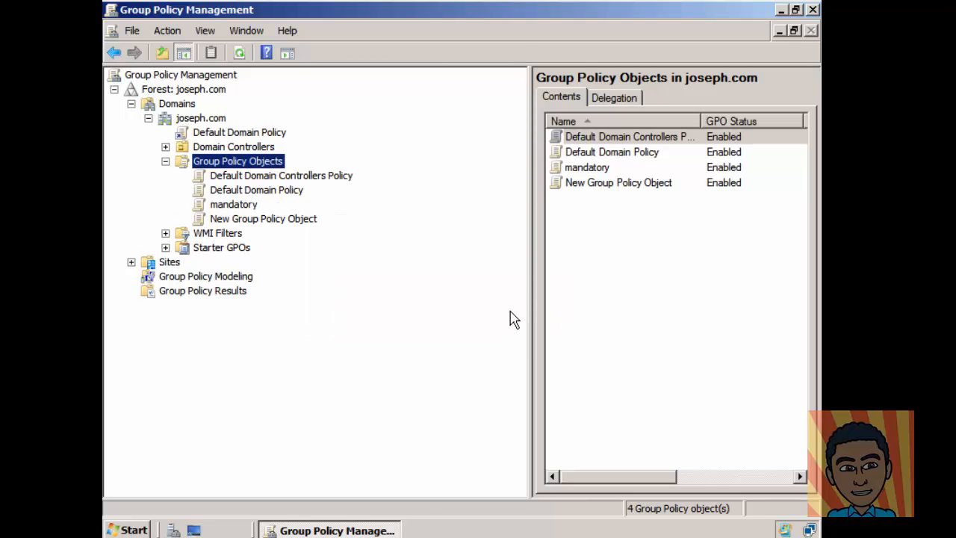
Step: Edit the mandatory GPO and expand Computer Configuration > Administrative Templates > Windows Components
{"action": "left_click", "coordinate": [592, 170]}
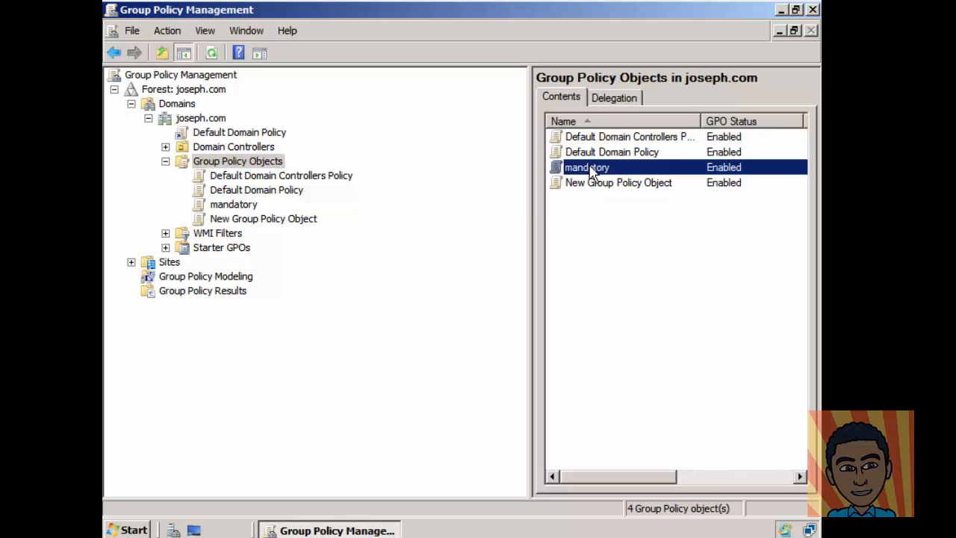
{"action": "right_click", "coordinate": [590, 169]}
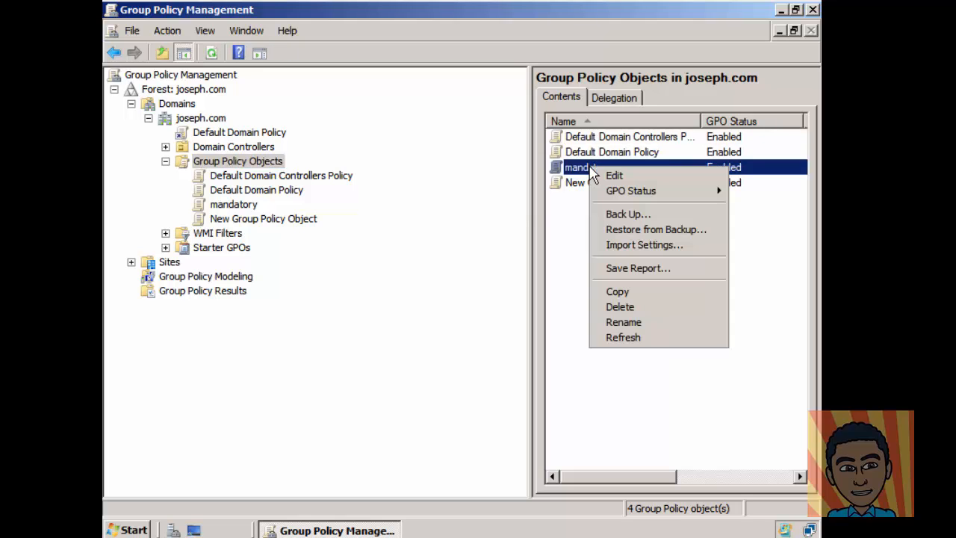
{"action": "left_click", "coordinate": [611, 175]}
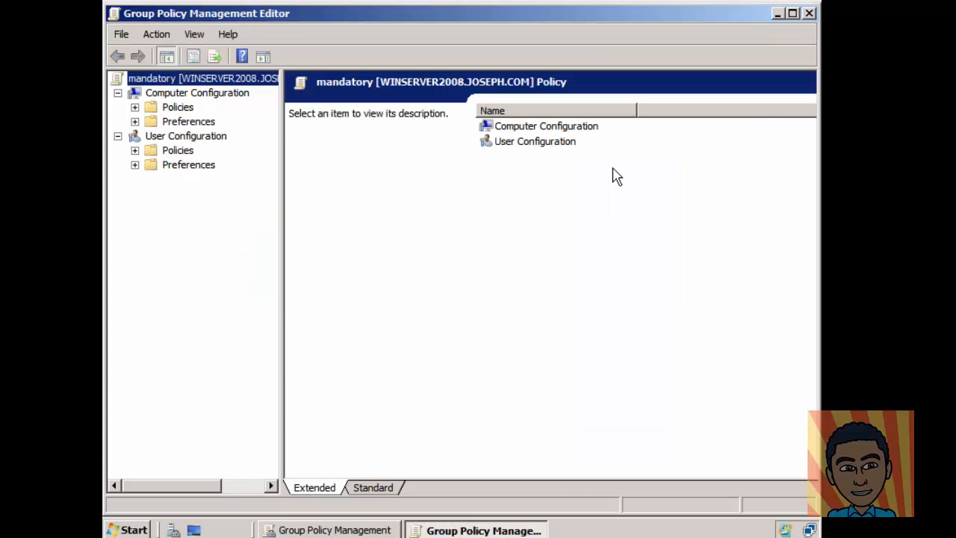
{"action": "left_click", "coordinate": [135, 107]}
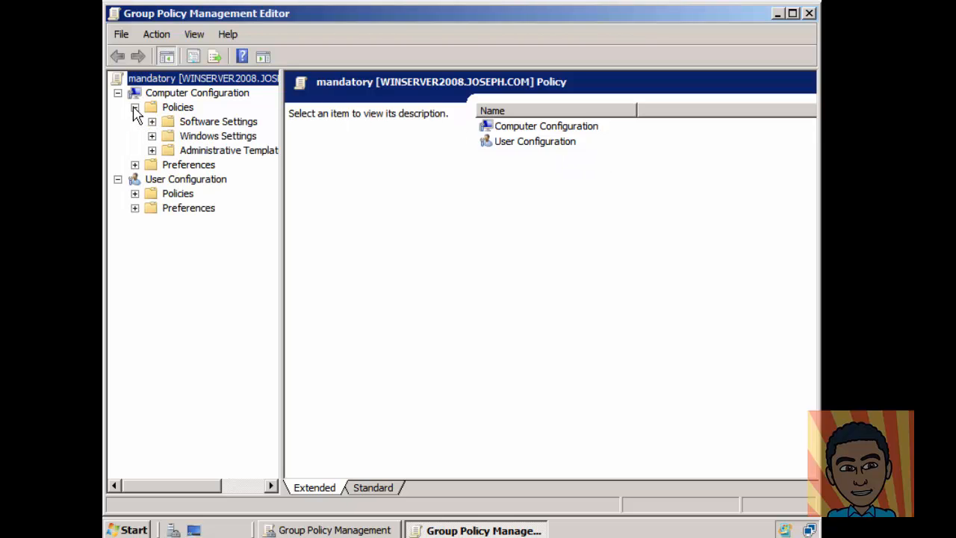
{"action": "left_click", "coordinate": [178, 151]}
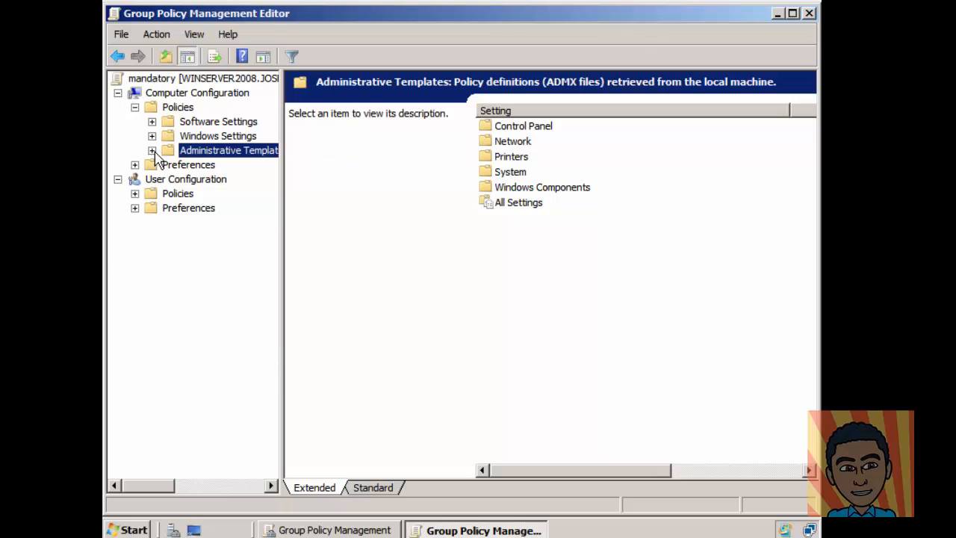
{"action": "left_click", "coordinate": [152, 151]}
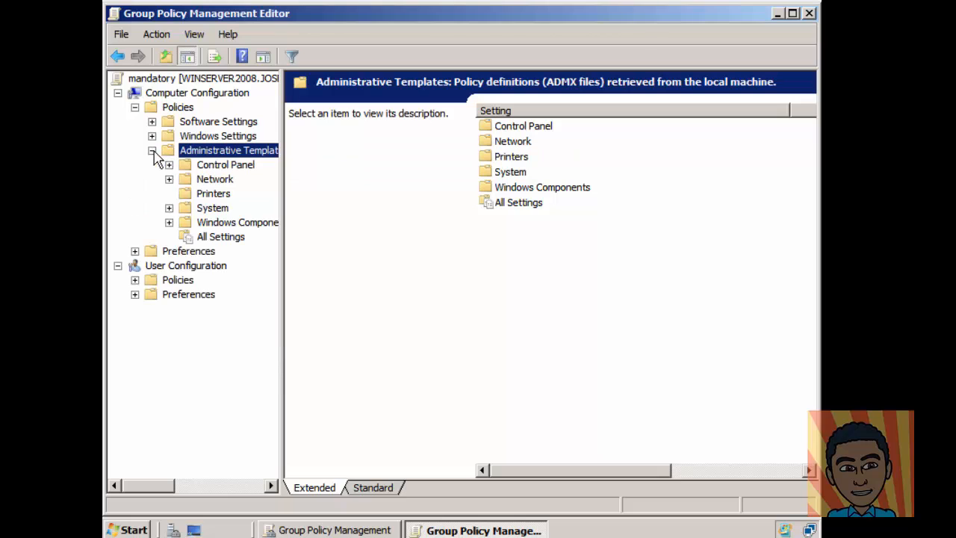
{"action": "left_click", "coordinate": [169, 223]}
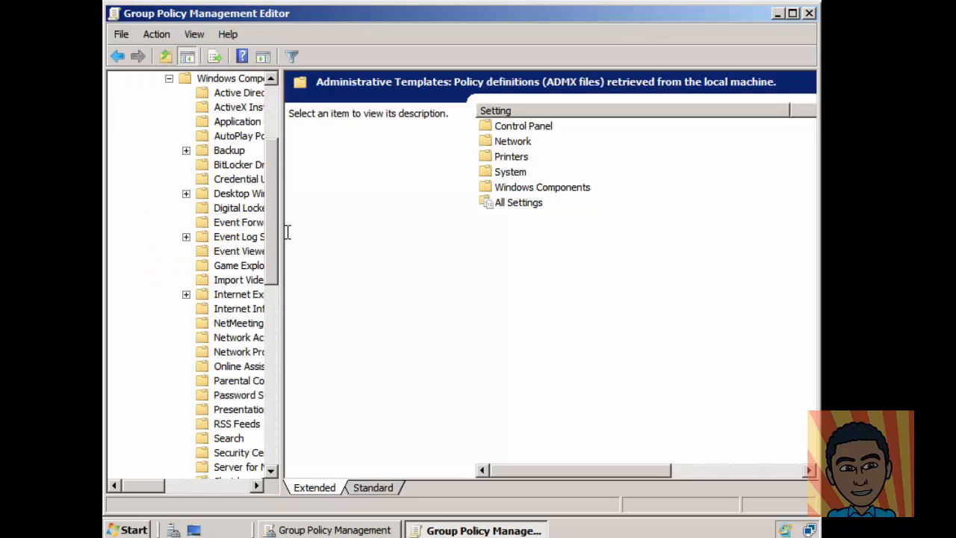
{"action": "left_click_drag", "start_coordinate": [281, 237], "coordinate": [430, 253]}
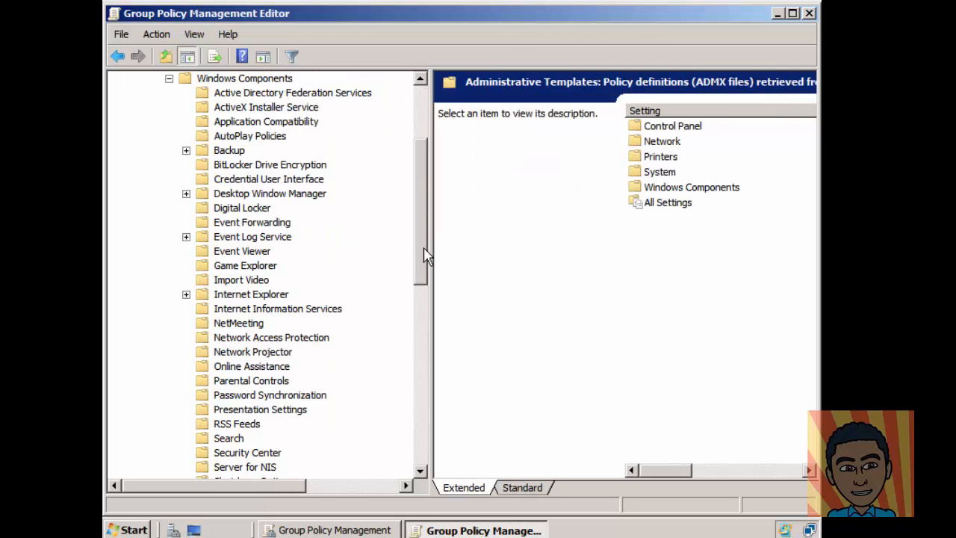
{"action": "left_click_drag", "start_coordinate": [423, 187], "coordinate": [432, 281]}
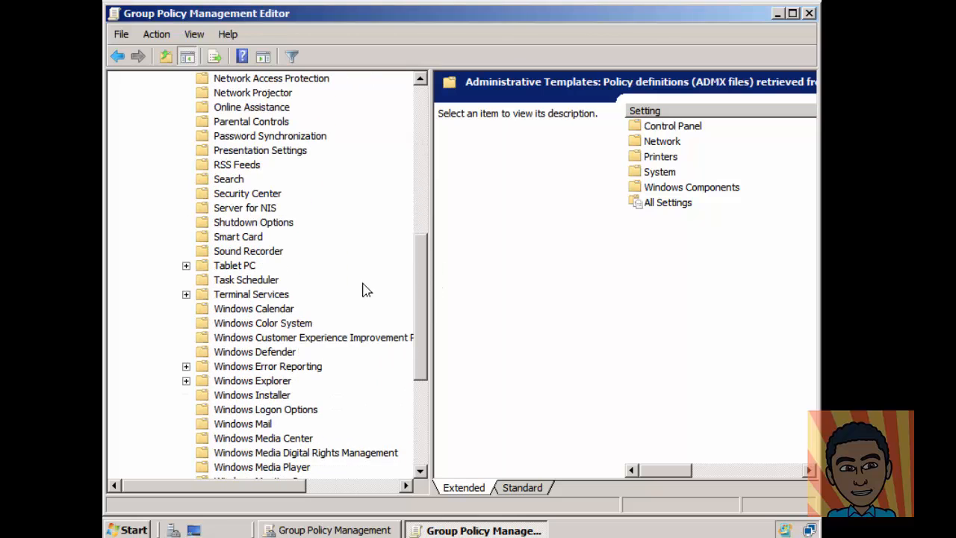
Step: Expand Terminal Services > Terminal Server and show its Profiles settings
{"action": "left_click", "coordinate": [250, 296]}
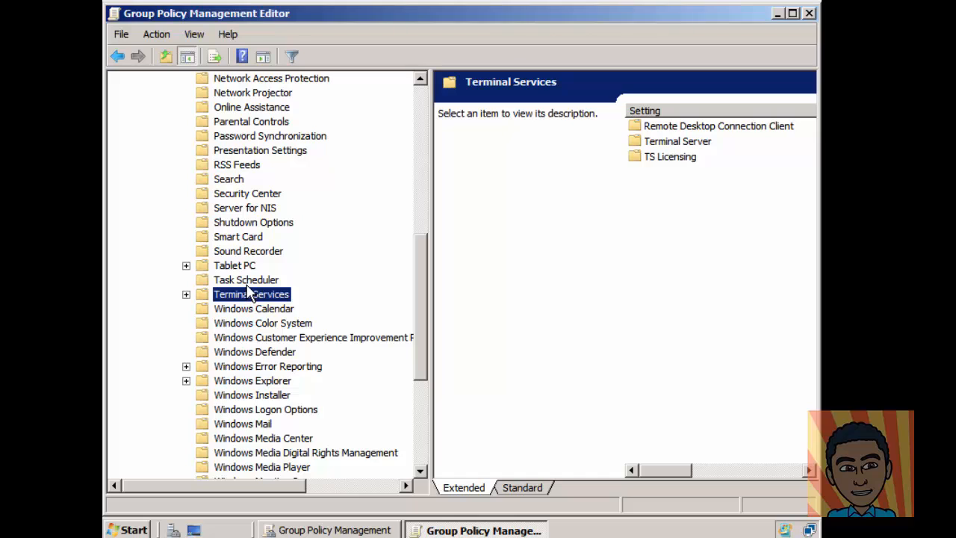
{"action": "left_click", "coordinate": [186, 295]}
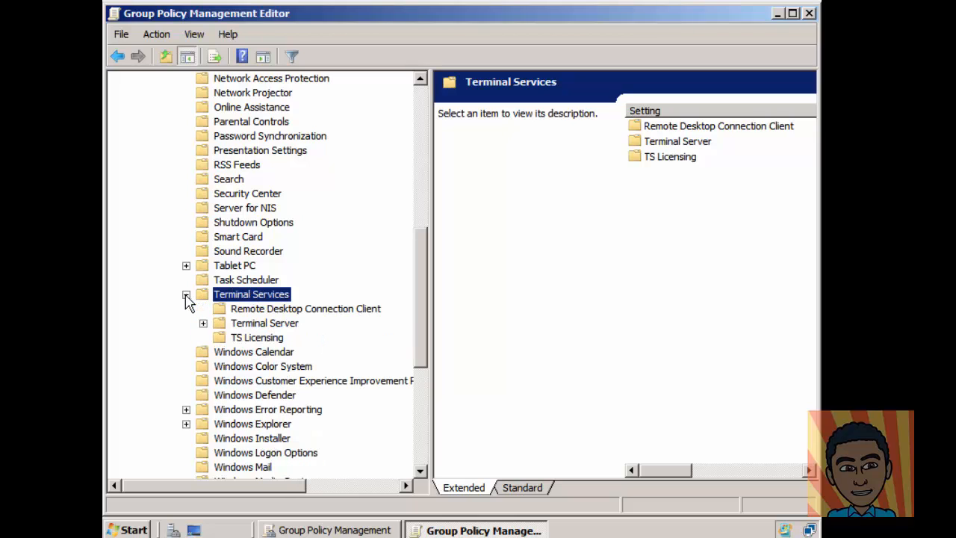
{"action": "left_click", "coordinate": [203, 324]}
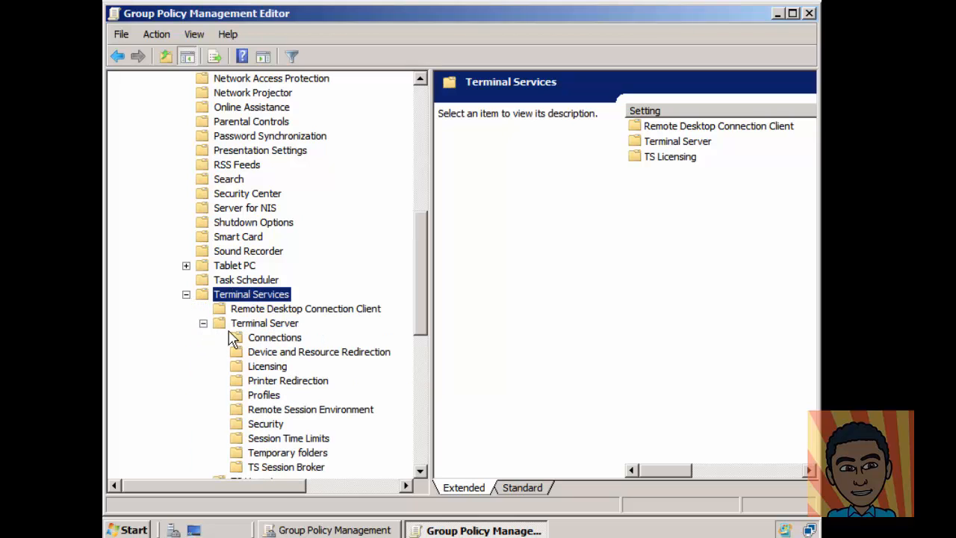
{"action": "left_click", "coordinate": [247, 327]}
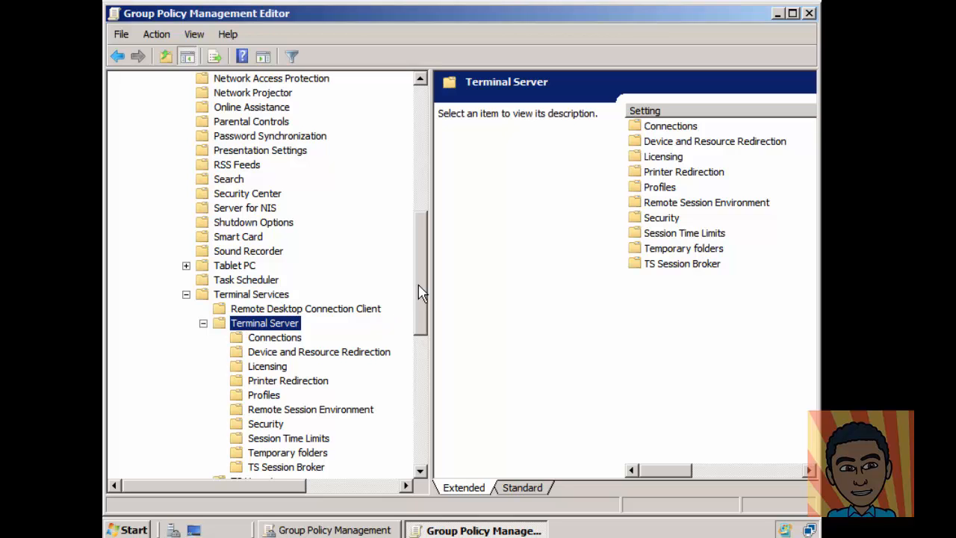
{"action": "left_click_drag", "start_coordinate": [423, 292], "coordinate": [429, 323]}
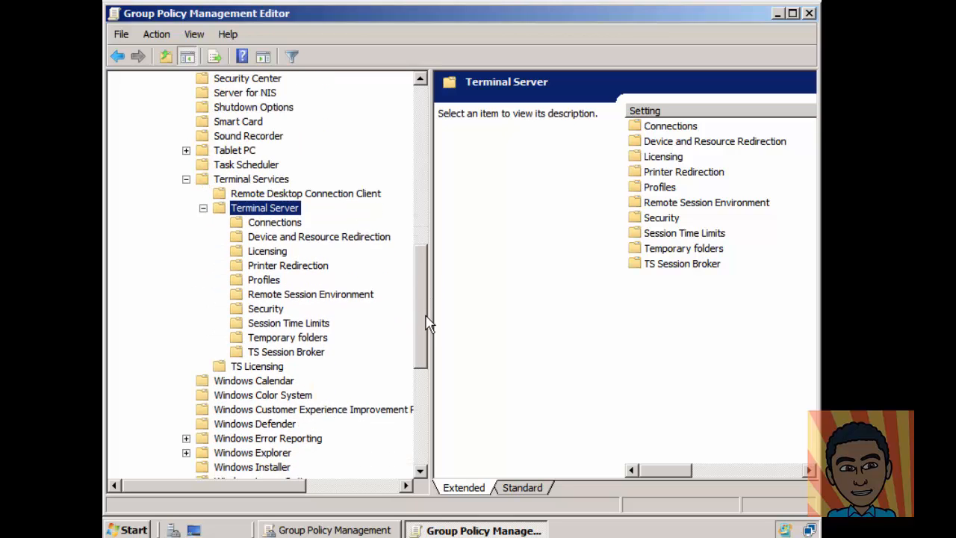
{"action": "left_click", "coordinate": [269, 268]}
Step: Set 'Use mandatory profiles on the terminal server' to Enabled and apply it
{"action": "left_click", "coordinate": [266, 282]}
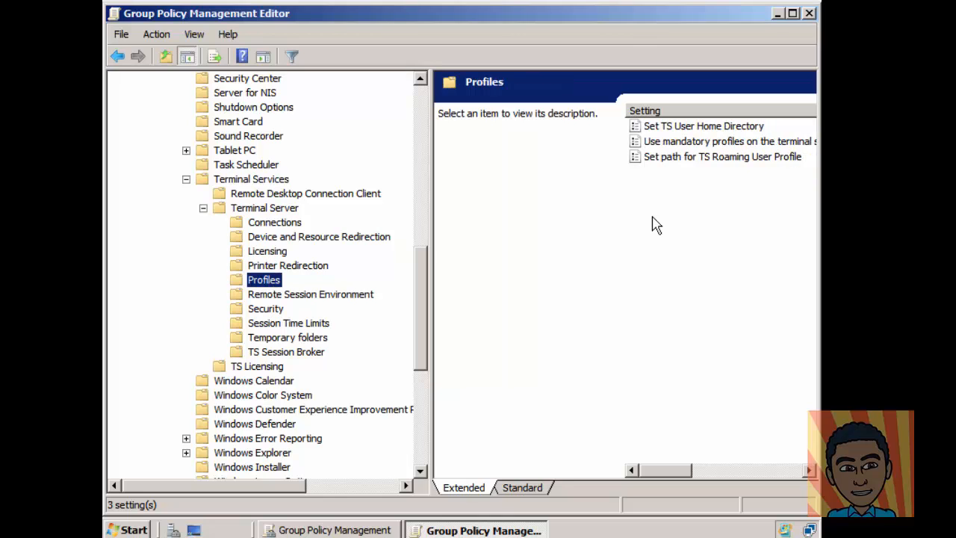
{"action": "left_click_drag", "start_coordinate": [429, 214], "coordinate": [242, 246]}
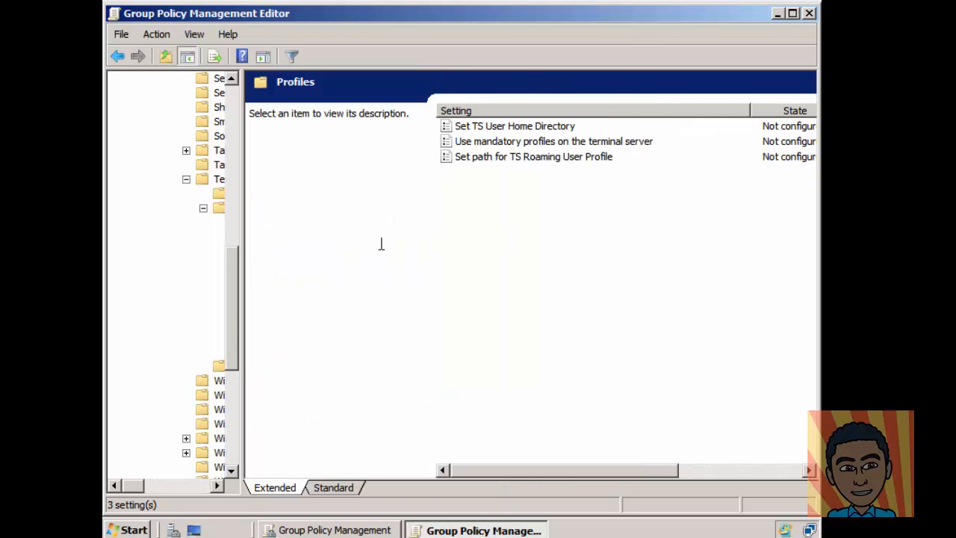
{"action": "left_click", "coordinate": [532, 144]}
{"action": "left_click", "coordinate": [530, 156]}
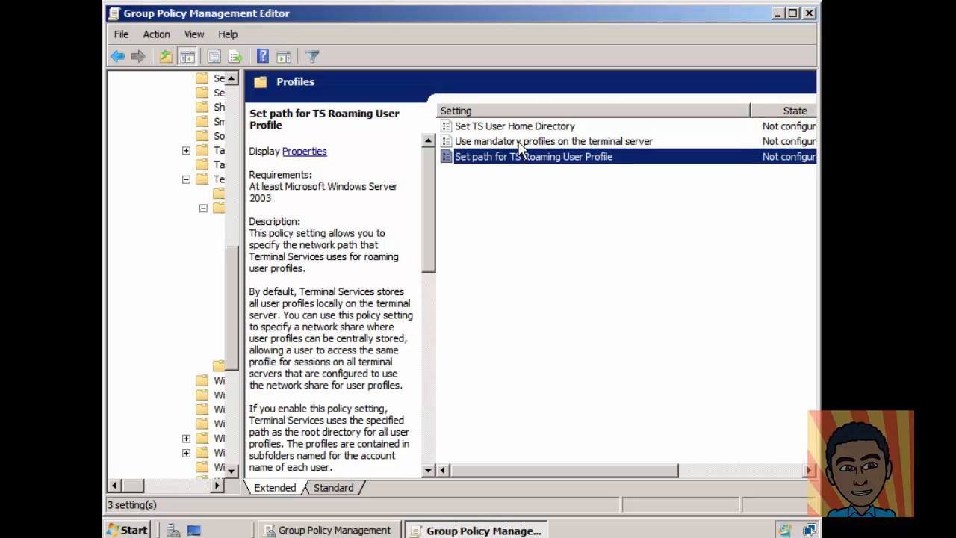
{"action": "left_click", "coordinate": [520, 144]}
{"action": "left_click", "coordinate": [514, 156]}
{"action": "left_click", "coordinate": [515, 142]}
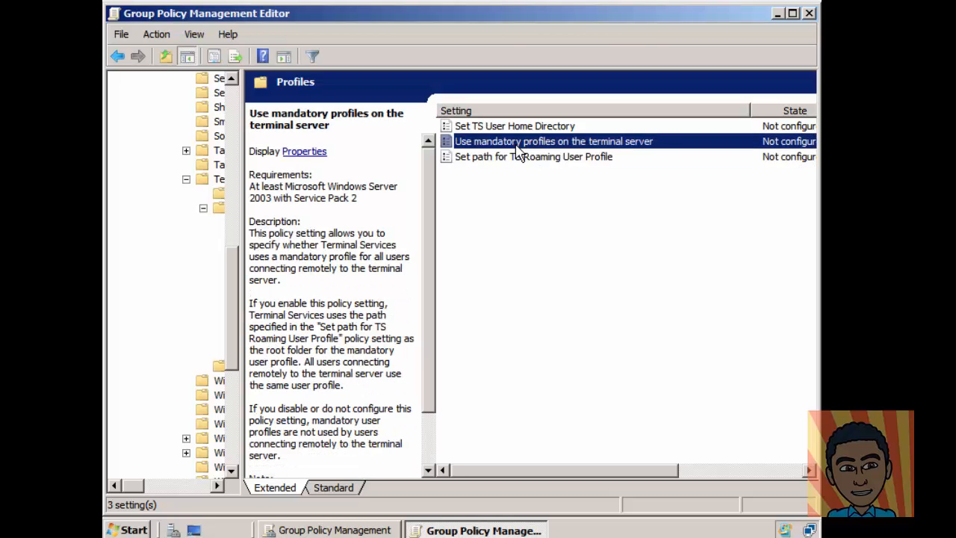
{"action": "right_click", "coordinate": [515, 146]}
{"action": "left_click", "coordinate": [458, 191]}
{"action": "double_click", "coordinate": [502, 144]}
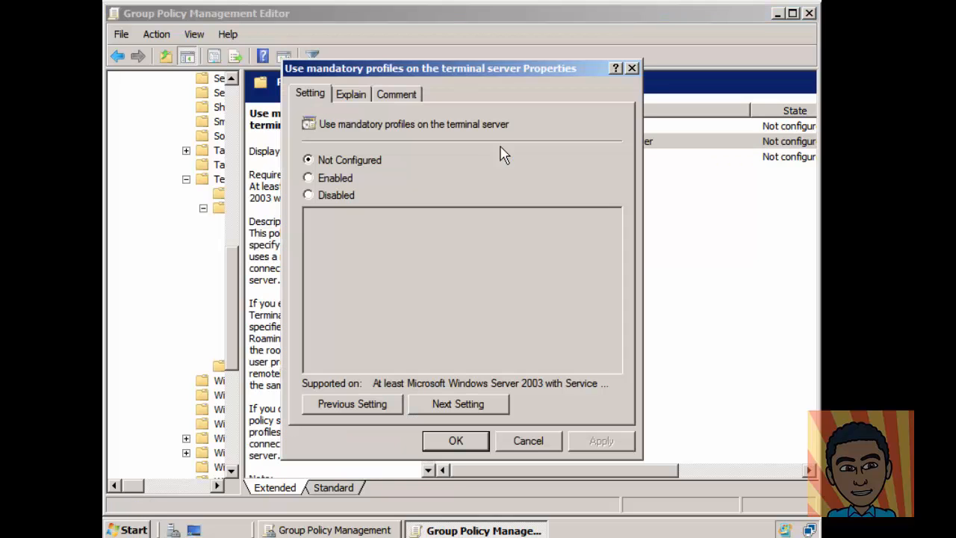
{"action": "left_click", "coordinate": [329, 181]}
{"action": "left_click", "coordinate": [599, 439]}
Step: Enable 'Set path for TS Roaming User Profile', leaving the profile path blank for now
{"action": "left_click", "coordinate": [464, 404]}
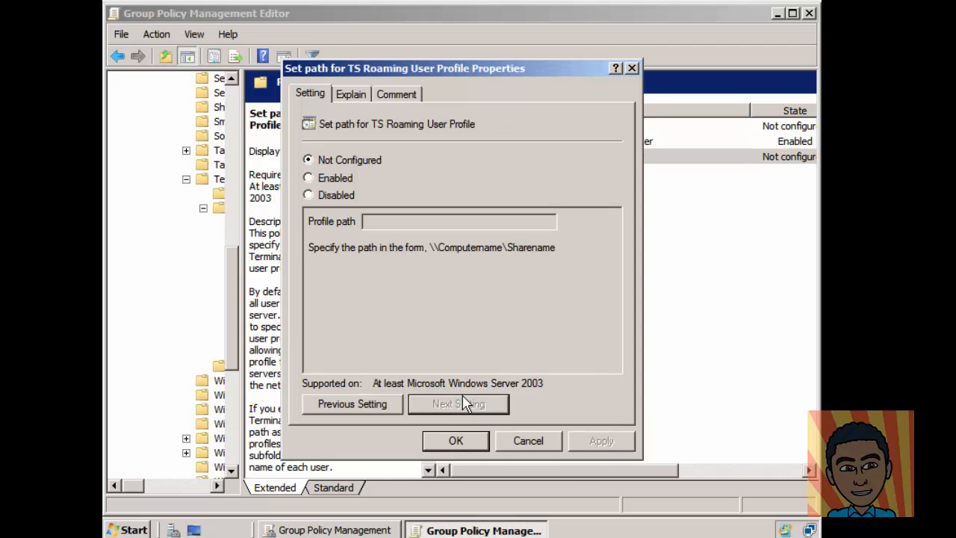
{"action": "left_click", "coordinate": [329, 182]}
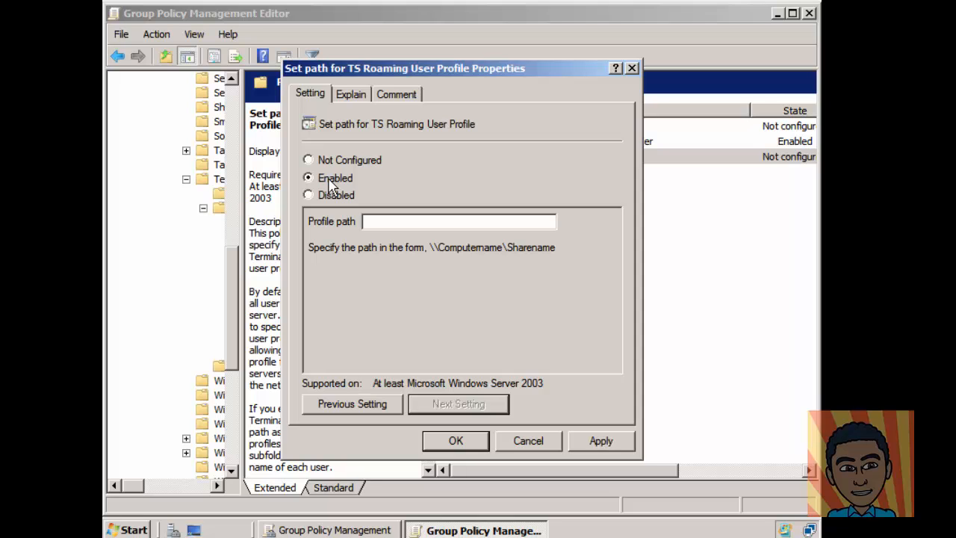
{"action": "left_click_drag", "start_coordinate": [496, 72], "coordinate": [235, 124]}
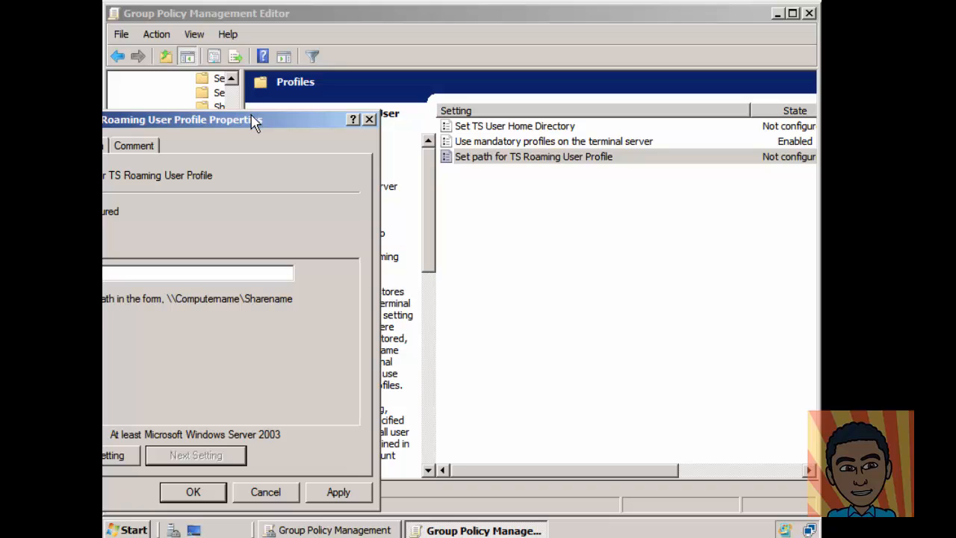
{"action": "left_click_drag", "start_coordinate": [254, 124], "coordinate": [552, 69]}
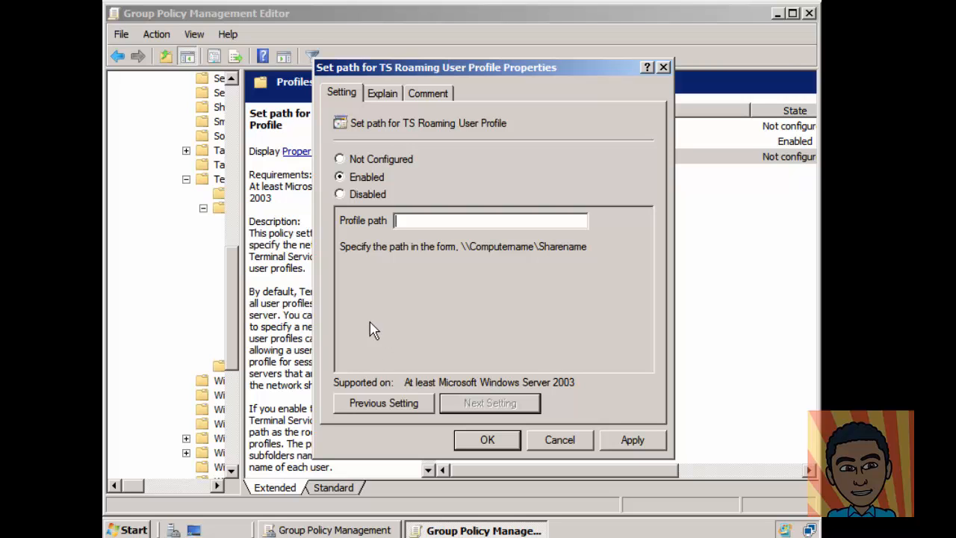
Step: Open the Sharing properties of the Profiles folder on Local Disk (C:)
{"action": "left_click", "coordinate": [121, 527]}
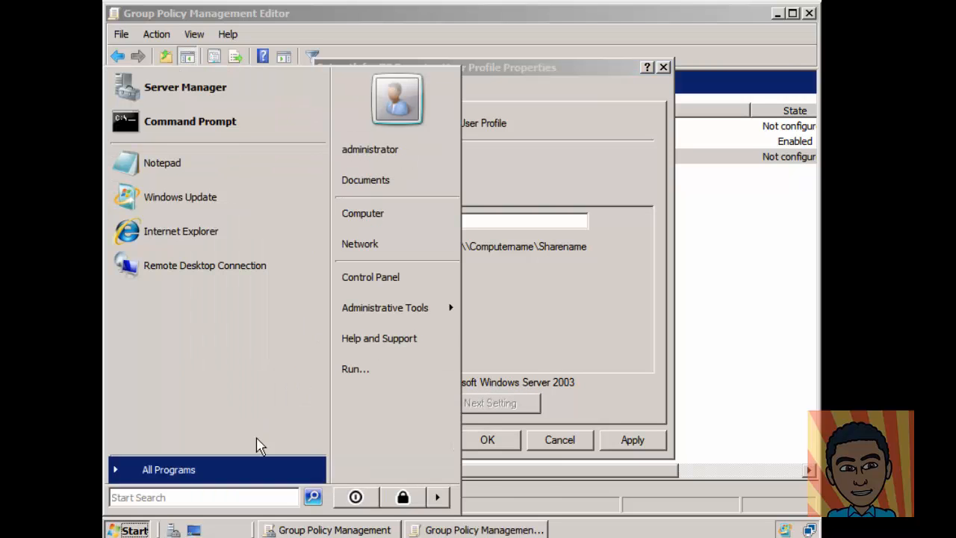
{"action": "left_click", "coordinate": [395, 219]}
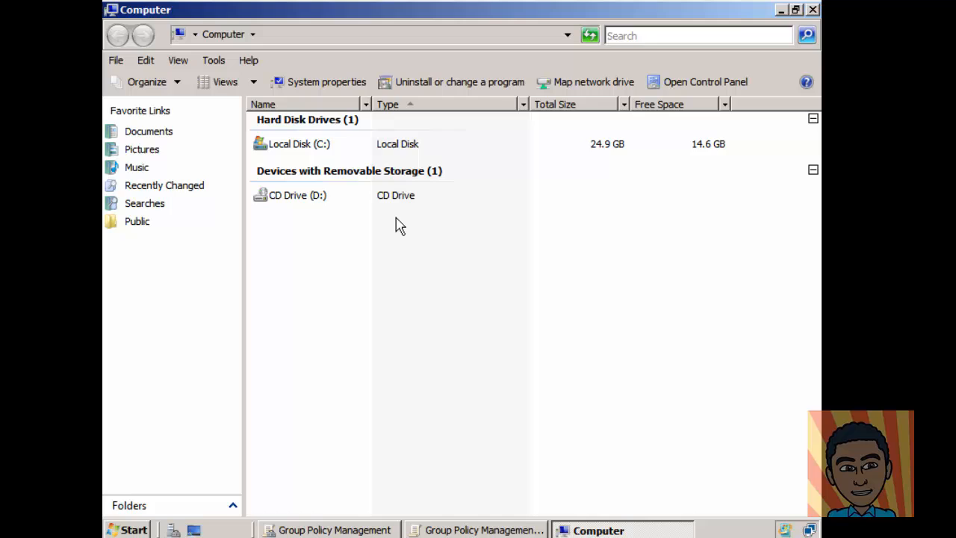
{"action": "left_click", "coordinate": [310, 156]}
{"action": "double_click", "coordinate": [306, 153]}
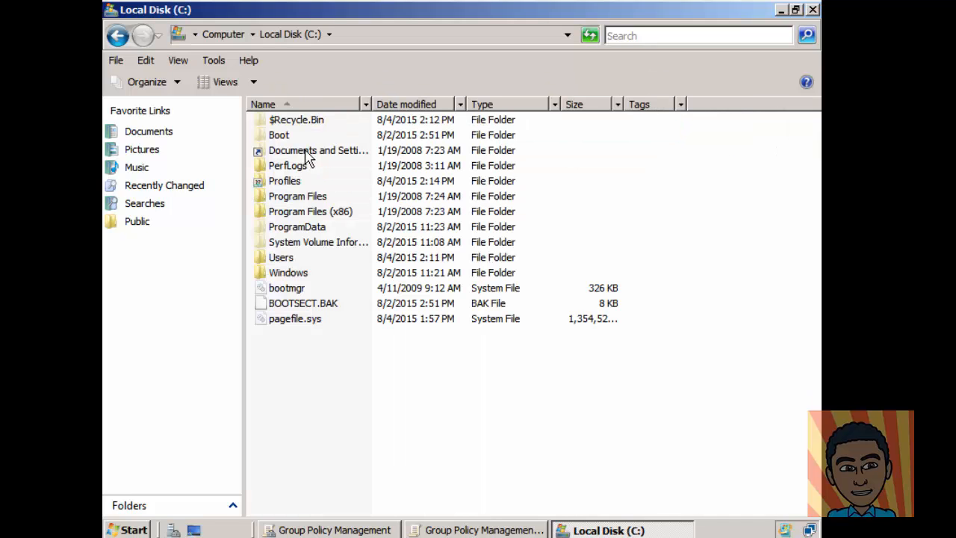
{"action": "left_click", "coordinate": [287, 188]}
{"action": "right_click", "coordinate": [288, 188]}
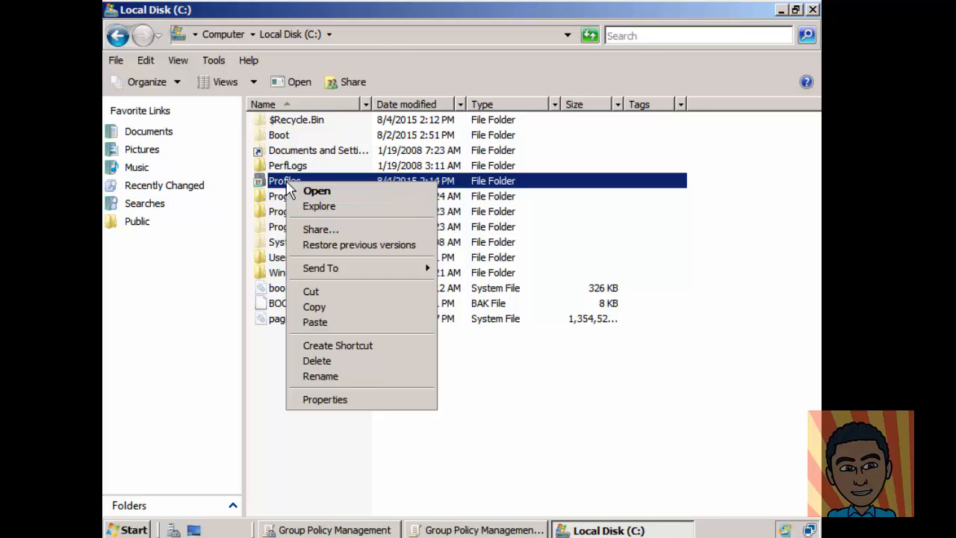
{"action": "left_click", "coordinate": [321, 400]}
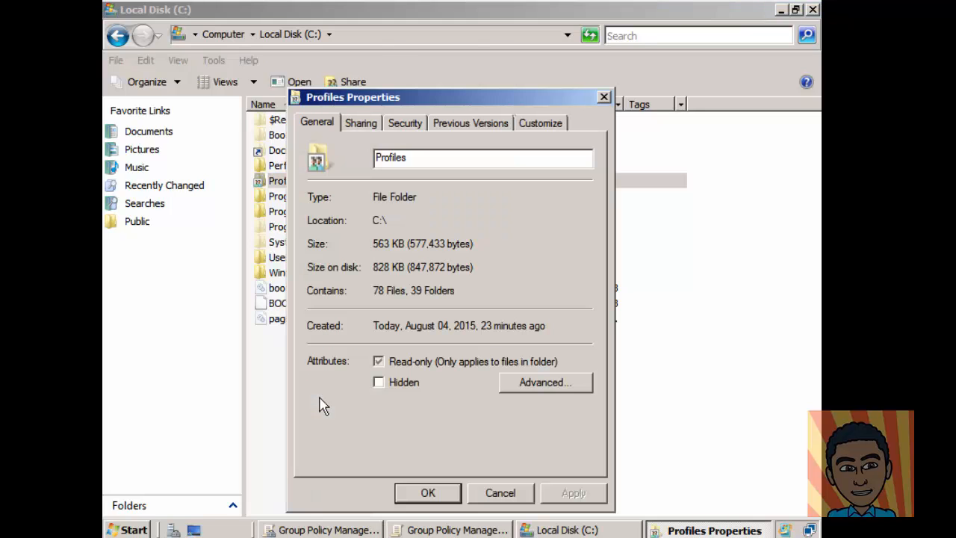
{"action": "left_click", "coordinate": [366, 127]}
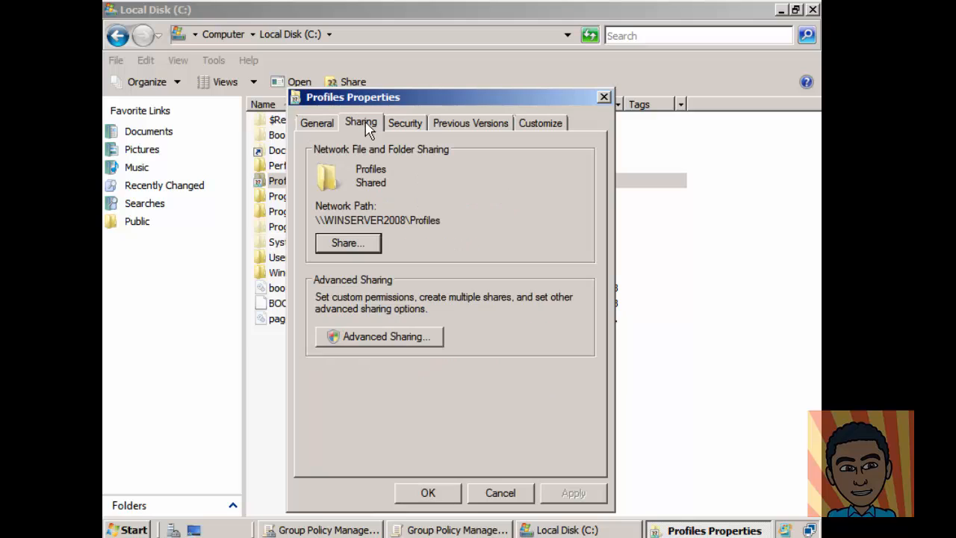
Step: Copy the network path \\WINSERVER2008\Profiles and go back to the policy editor
{"action": "left_click_drag", "start_coordinate": [316, 221], "coordinate": [444, 218]}
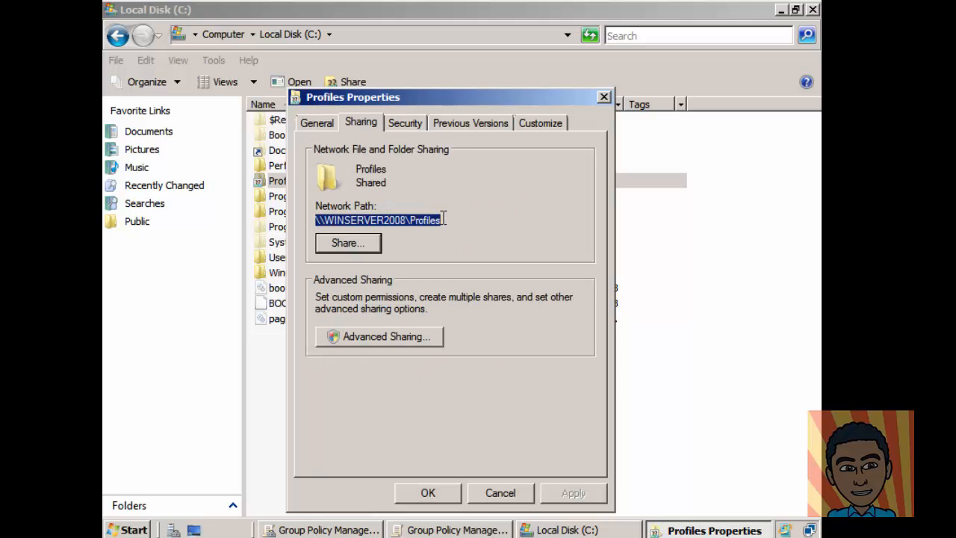
{"action": "right_click", "coordinate": [406, 224]}
{"action": "left_click", "coordinate": [442, 272]}
{"action": "left_click", "coordinate": [603, 97]}
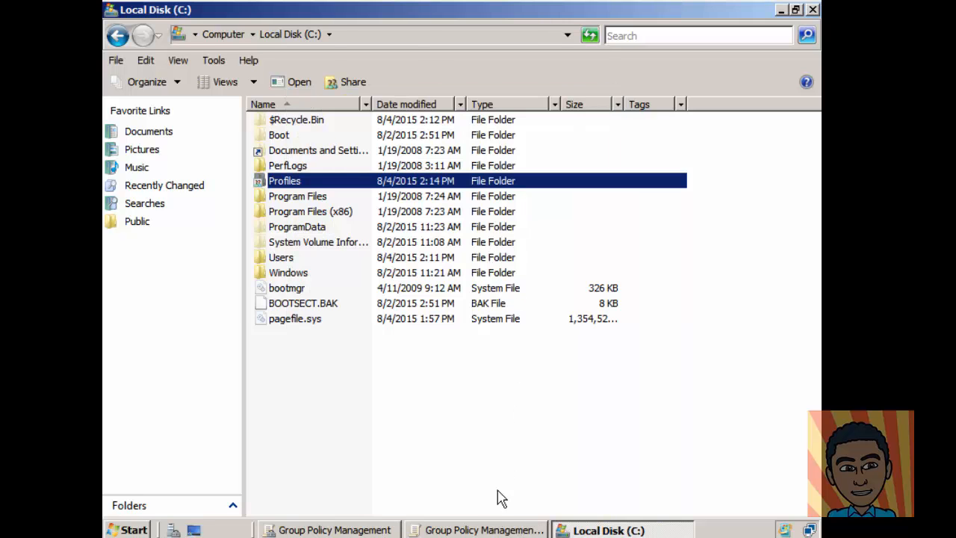
{"action": "left_click", "coordinate": [486, 530]}
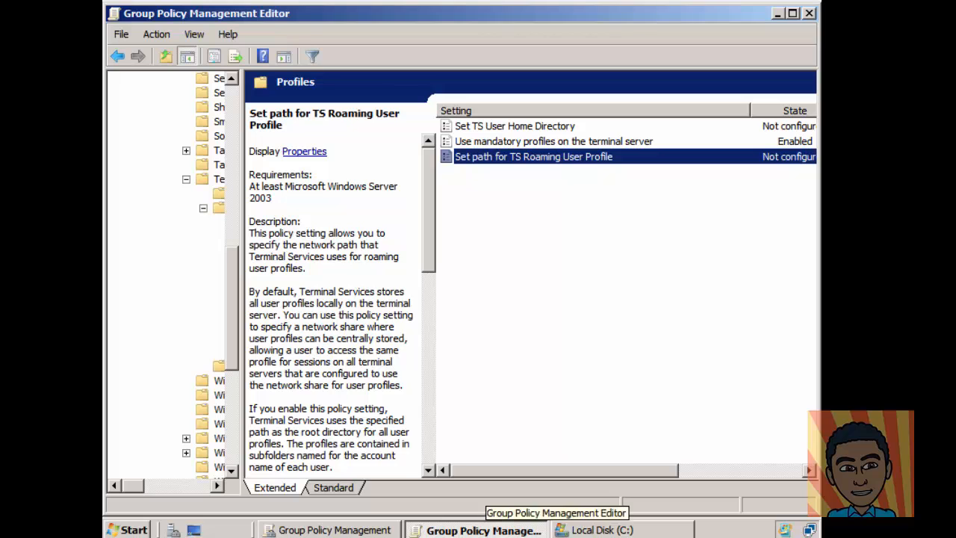
Step: Clear the other windows away, then apply \\WINSERVER2008\Profiles\mandatory as the TS roaming profile path
{"action": "left_click", "coordinate": [373, 531]}
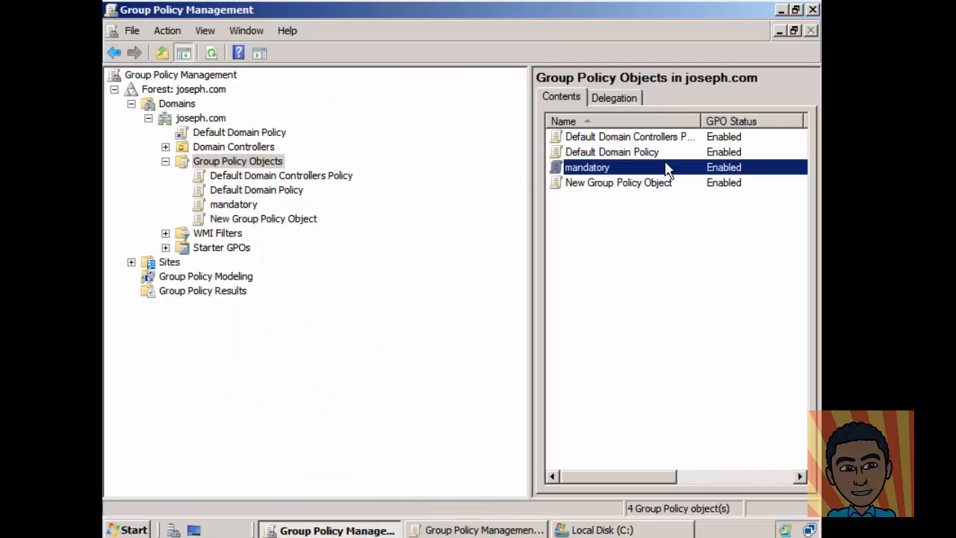
{"action": "left_click", "coordinate": [780, 10]}
{"action": "left_click", "coordinate": [780, 10]}
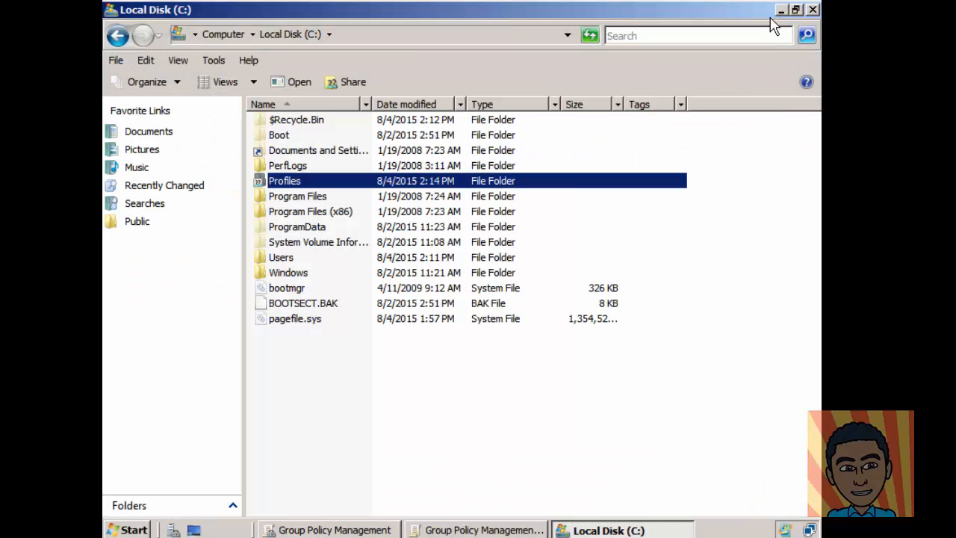
{"action": "left_click", "coordinate": [778, 10]}
{"action": "left_click", "coordinate": [551, 222]}
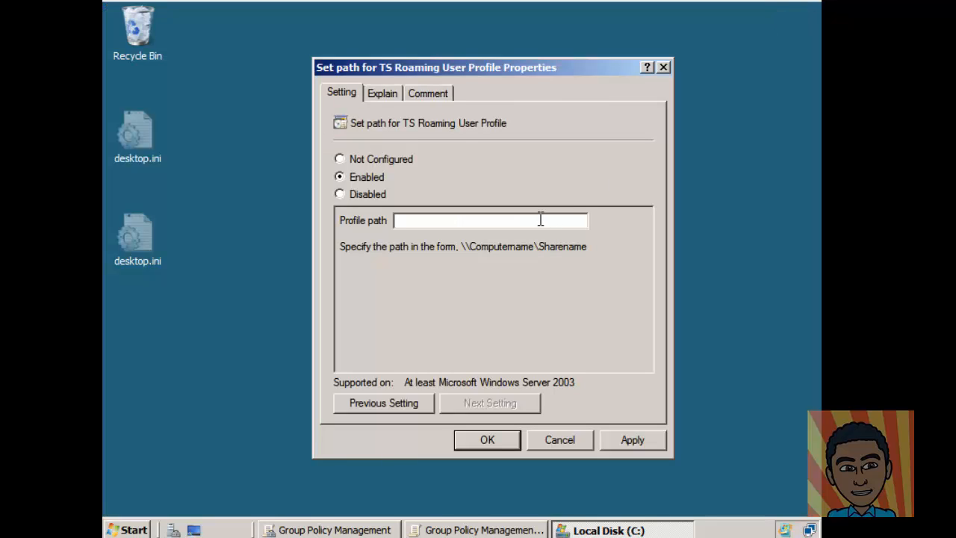
{"action": "key", "text": "ctrl+v"}
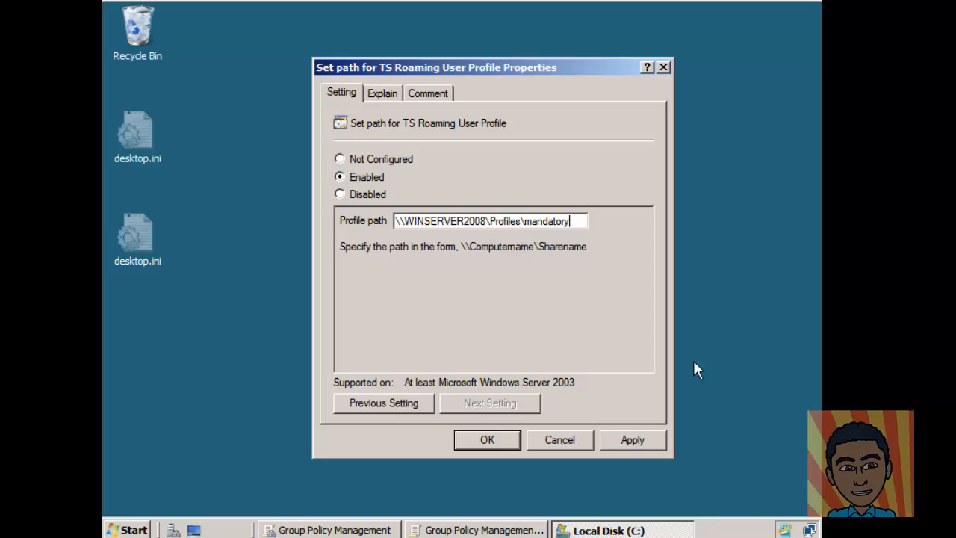
{"action": "left_click", "coordinate": [660, 440]}
{"action": "left_click", "coordinate": [484, 441]}
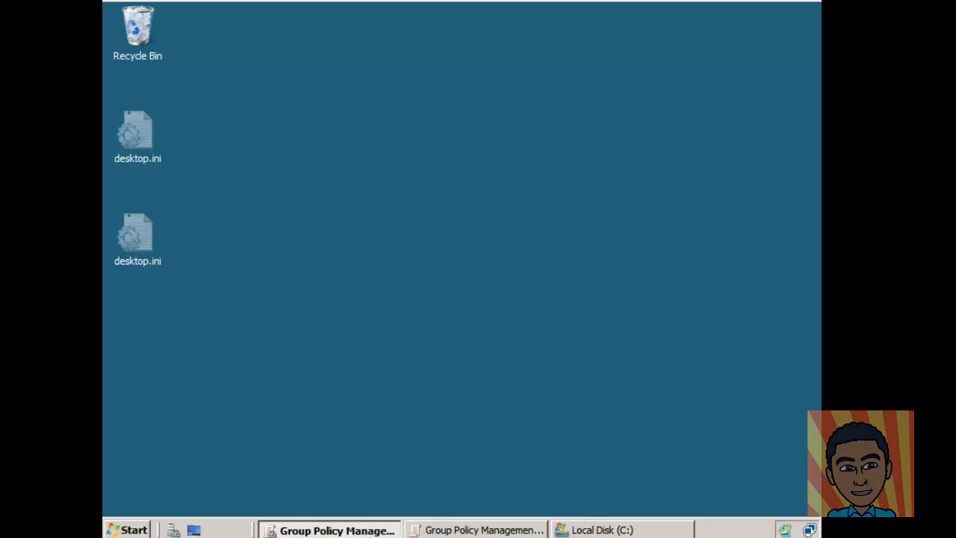
Step: Collapse Terminal Services and Windows Components, then open System > User Profiles with its State column visible
{"action": "left_click", "coordinate": [491, 530]}
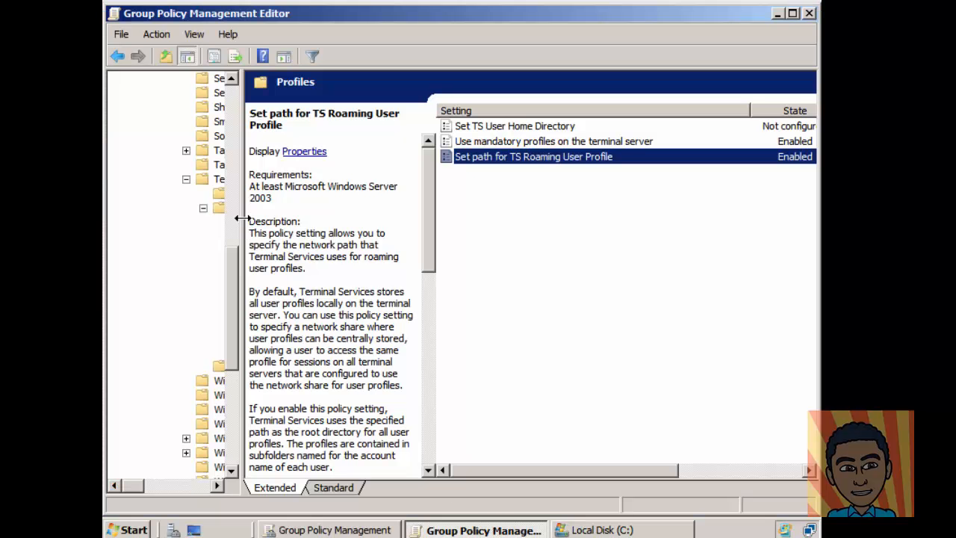
{"action": "left_click_drag", "start_coordinate": [249, 222], "coordinate": [392, 238]}
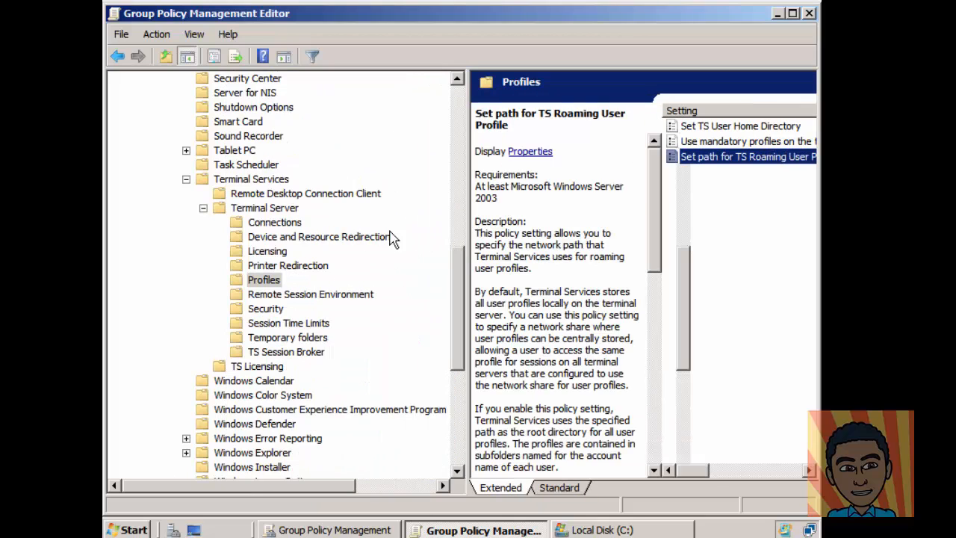
{"action": "left_click", "coordinate": [186, 179]}
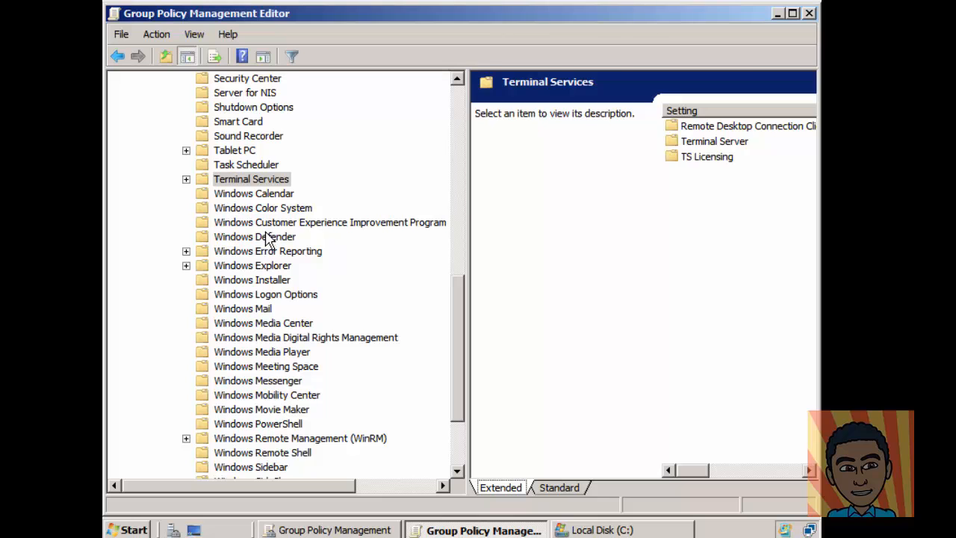
{"action": "left_click_drag", "start_coordinate": [456, 320], "coordinate": [438, 121]}
{"action": "left_click", "coordinate": [171, 223]}
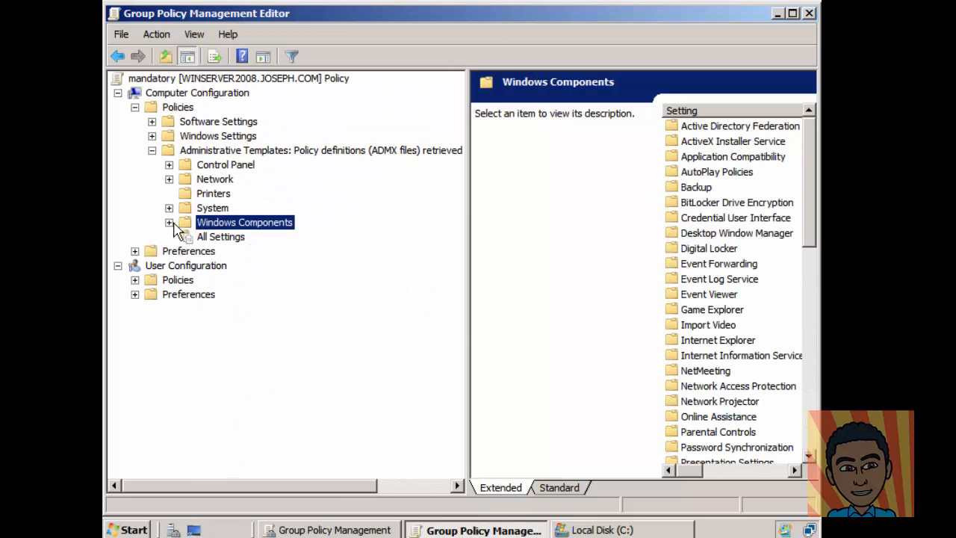
{"action": "left_click", "coordinate": [169, 209]}
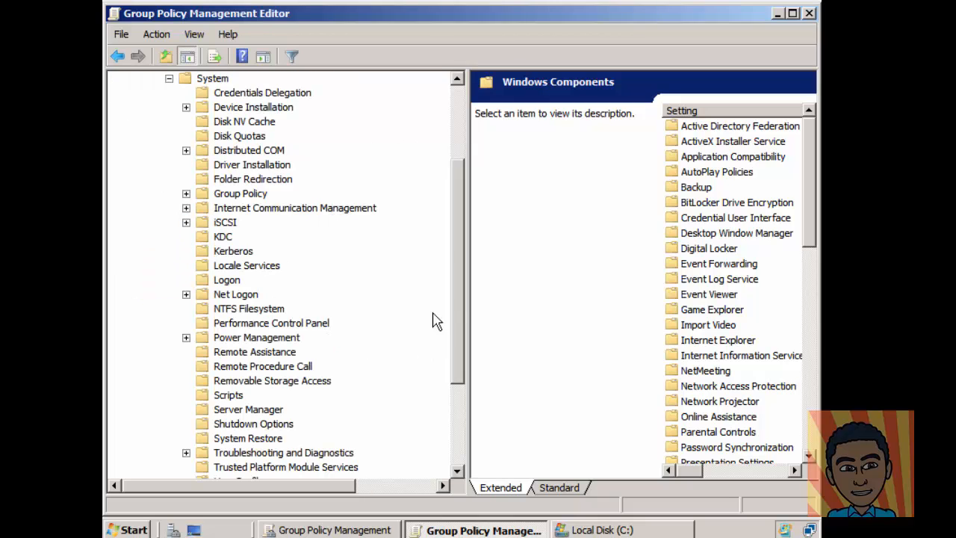
{"action": "left_click_drag", "start_coordinate": [459, 290], "coordinate": [464, 320]}
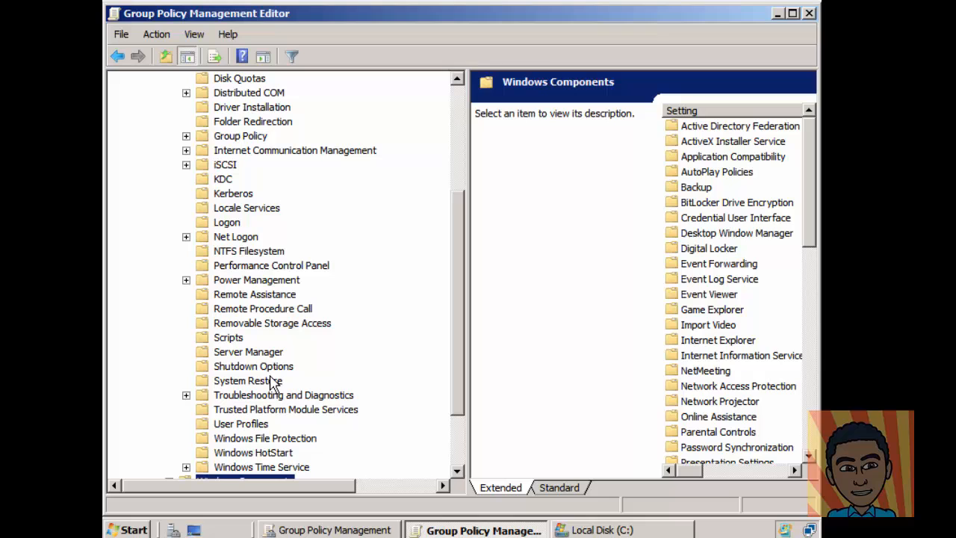
{"action": "left_click", "coordinate": [247, 425]}
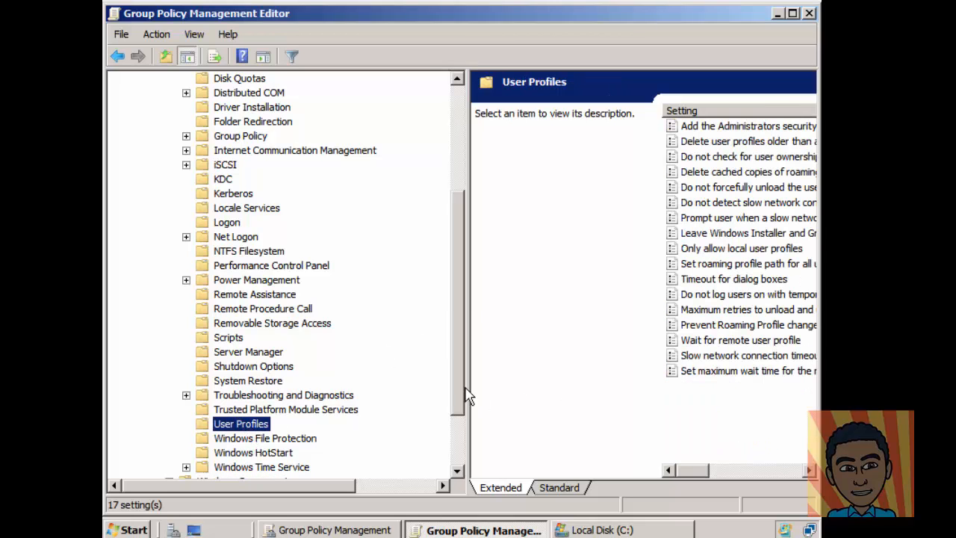
{"action": "left_click_drag", "start_coordinate": [466, 380], "coordinate": [306, 380]}
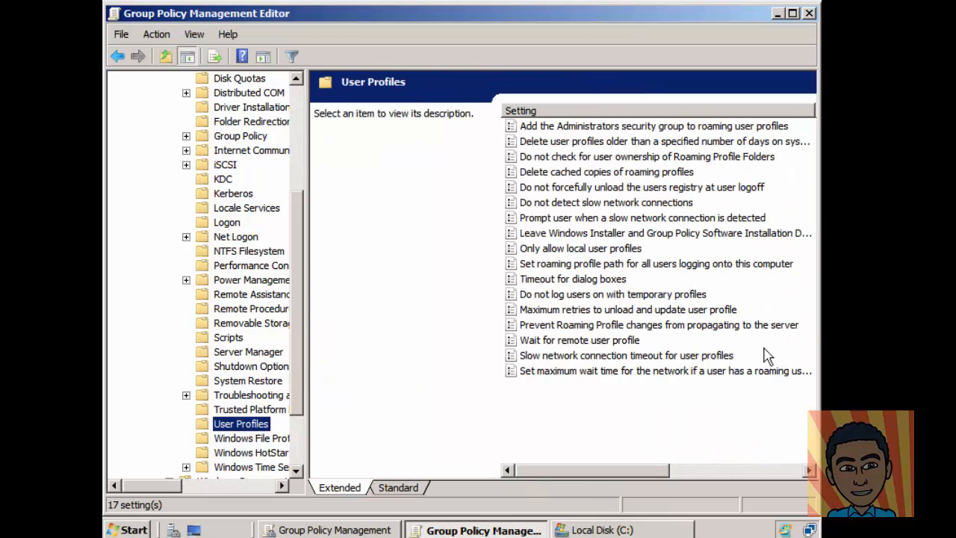
{"action": "mouse_move", "coordinate": [581, 471]}
{"action": "left_mouse_down"}
{"action": "mouse_move", "coordinate": [599, 476]}
{"action": "mouse_move", "coordinate": [570, 482]}
{"action": "left_mouse_up"}
{"action": "left_click_drag", "start_coordinate": [305, 162], "coordinate": [197, 200]}
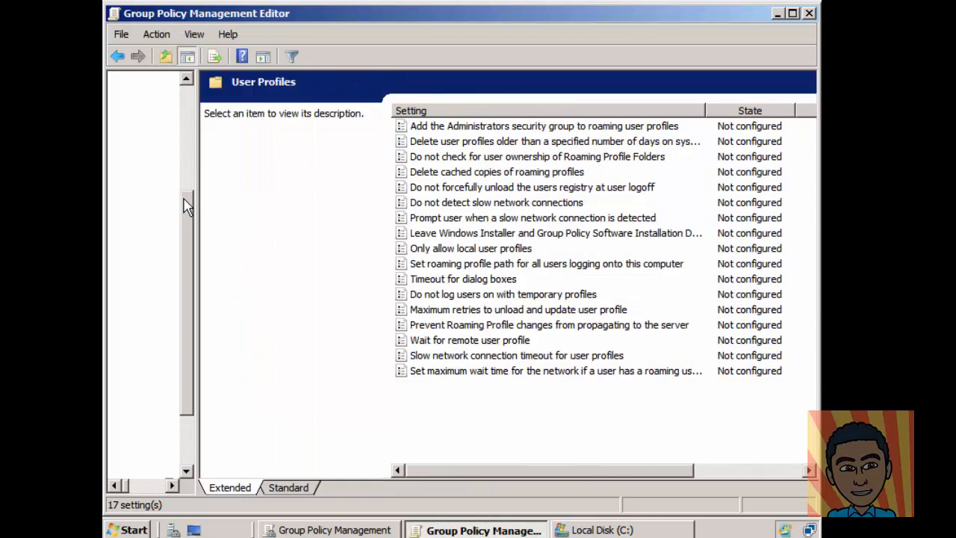
Step: Enable the 'Delete cached copies of roaming profiles' policy
{"action": "double_click", "coordinate": [490, 173]}
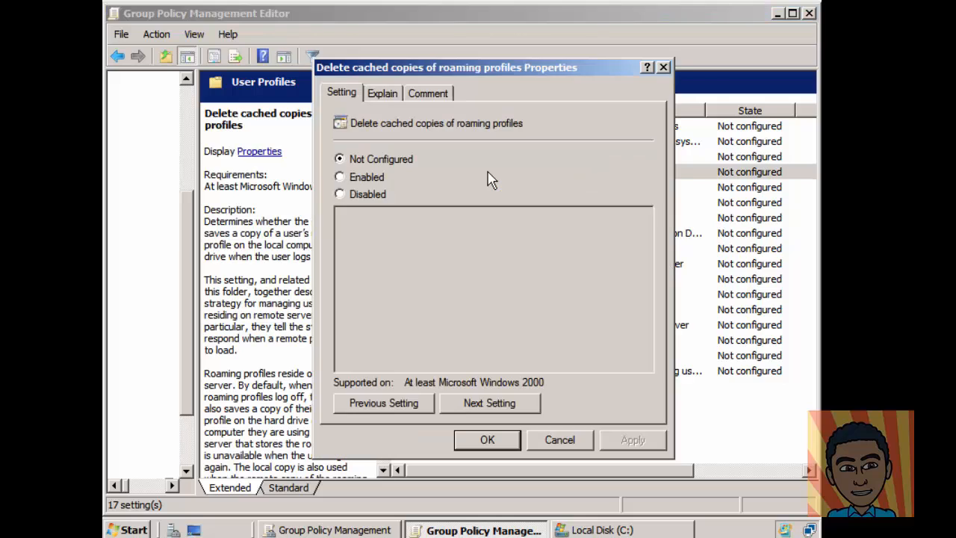
{"action": "left_click", "coordinate": [375, 178]}
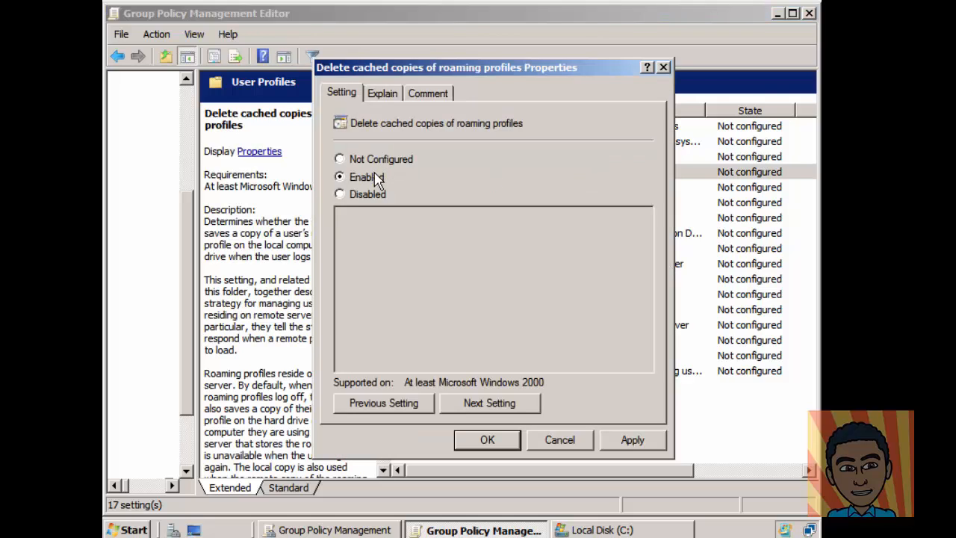
{"action": "left_click", "coordinate": [645, 447]}
{"action": "left_click", "coordinate": [496, 442]}
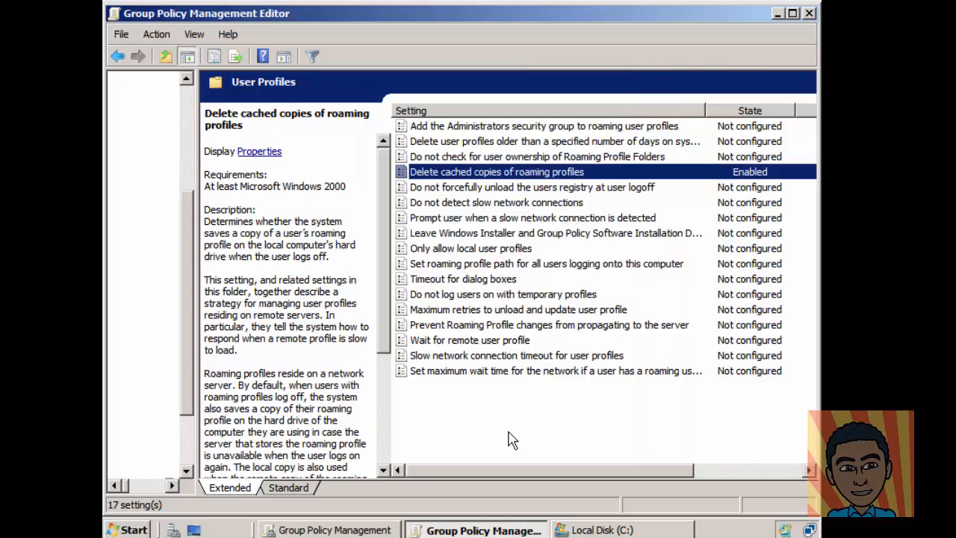
Step: Enable 'Set roaming profile path for all users' with path \\WINSERVER2008\Profiles\mandatory
{"action": "double_click", "coordinate": [468, 266]}
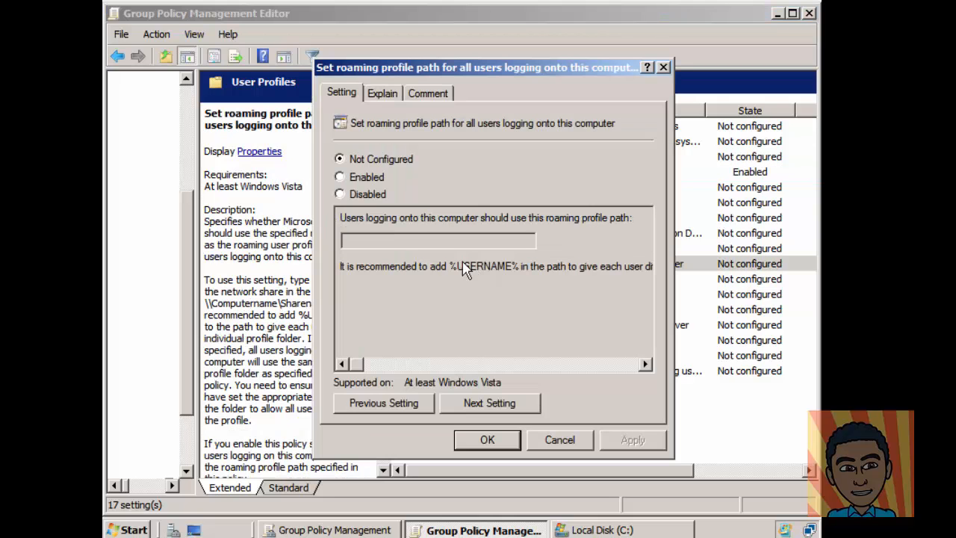
{"action": "left_click", "coordinate": [354, 178]}
{"action": "left_click", "coordinate": [381, 239]}
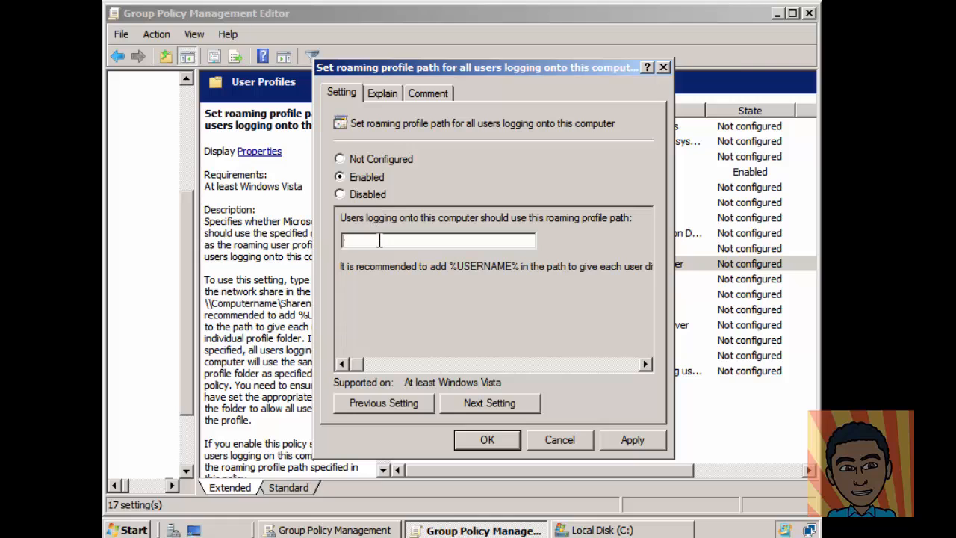
{"action": "key", "text": "ctrl+v"}
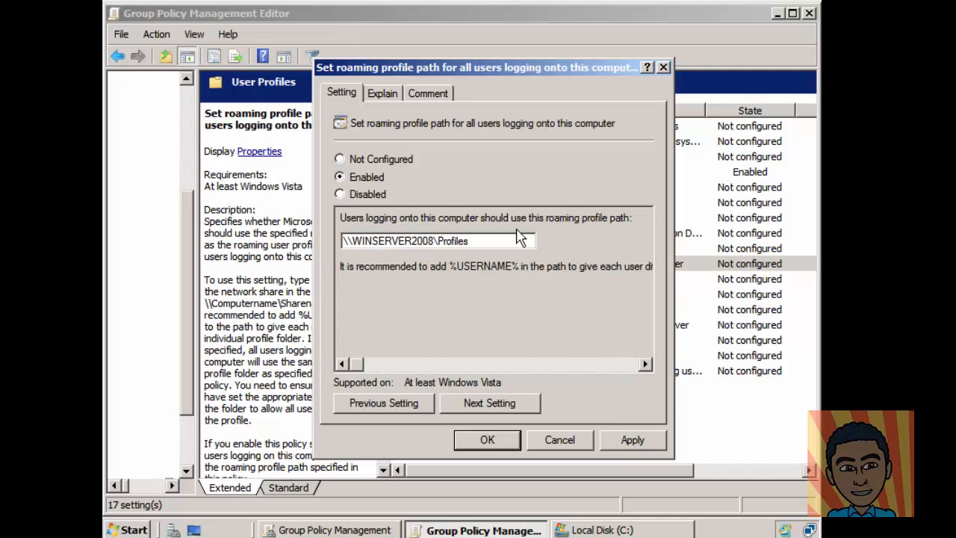
{"action": "type", "text": "\\mandatory"}
{"action": "left_click", "coordinate": [632, 447]}
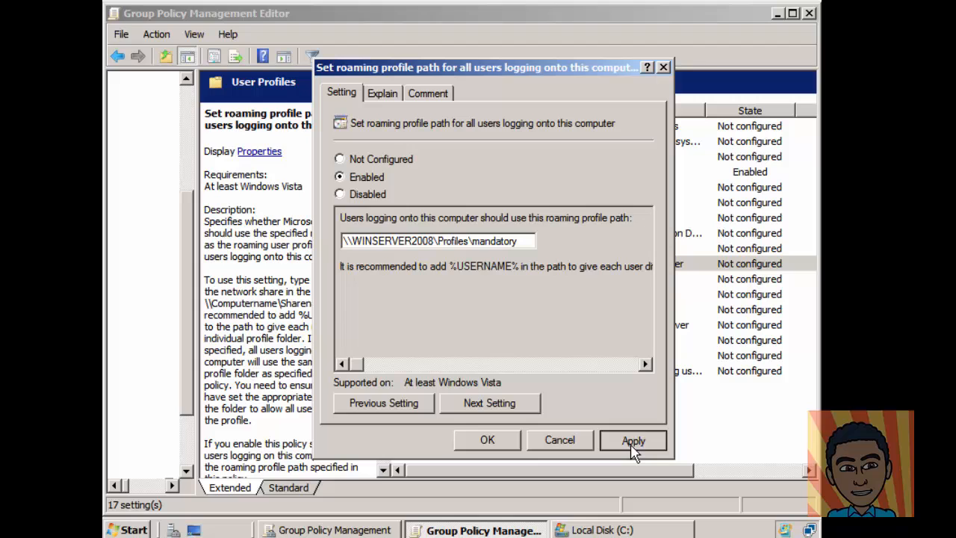
{"action": "left_click", "coordinate": [487, 440]}
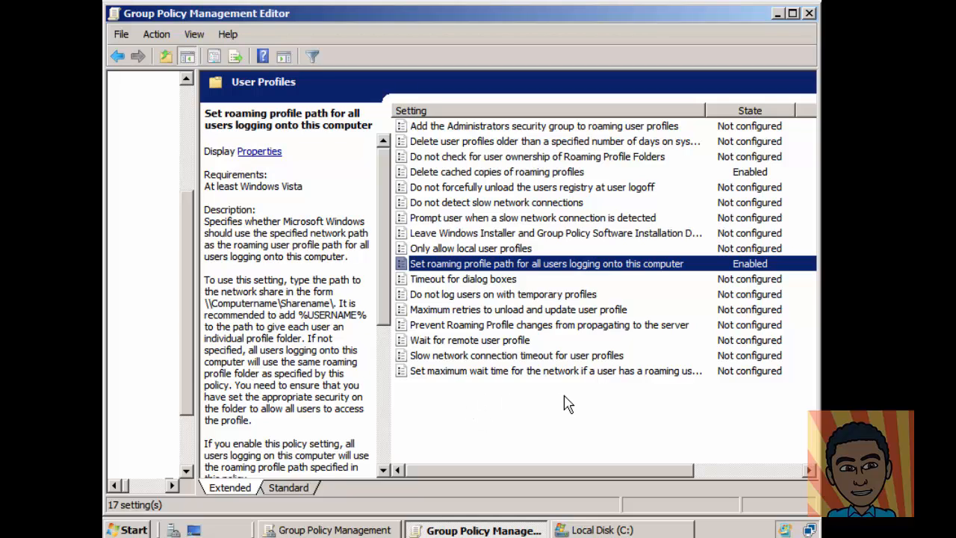
Step: Close the policy editor and open Mandatory_User's properties on the Profile tab
{"action": "left_click", "coordinate": [809, 14]}
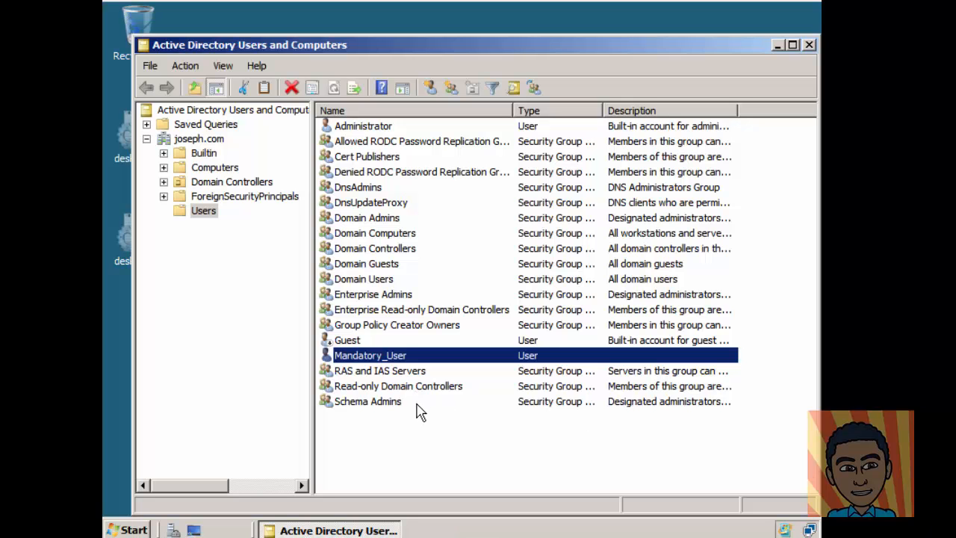
{"action": "right_click", "coordinate": [375, 357]}
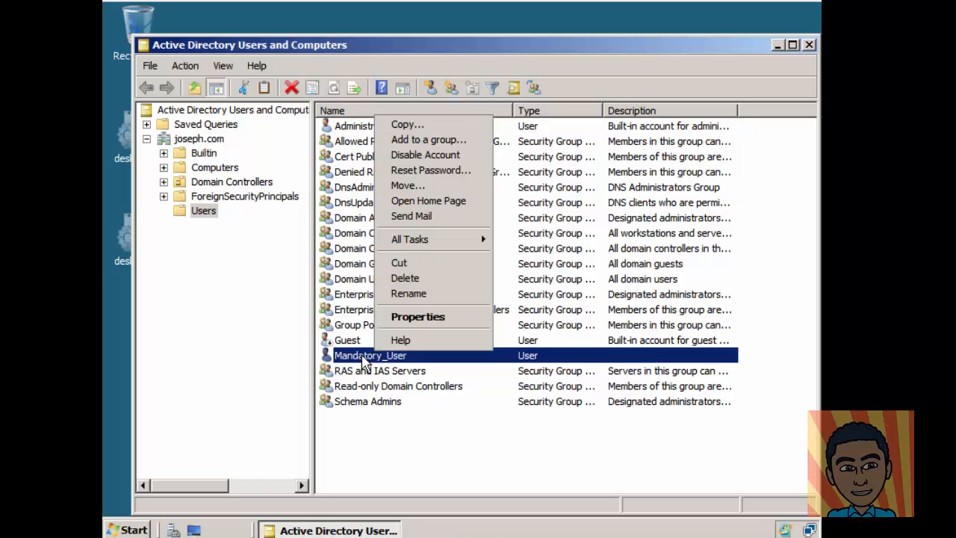
{"action": "left_click", "coordinate": [410, 319]}
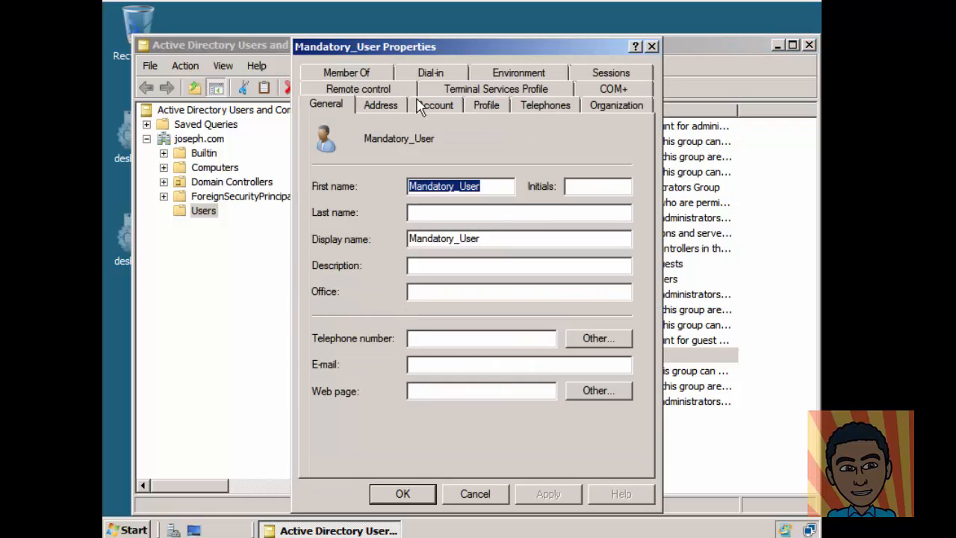
{"action": "left_click", "coordinate": [489, 105]}
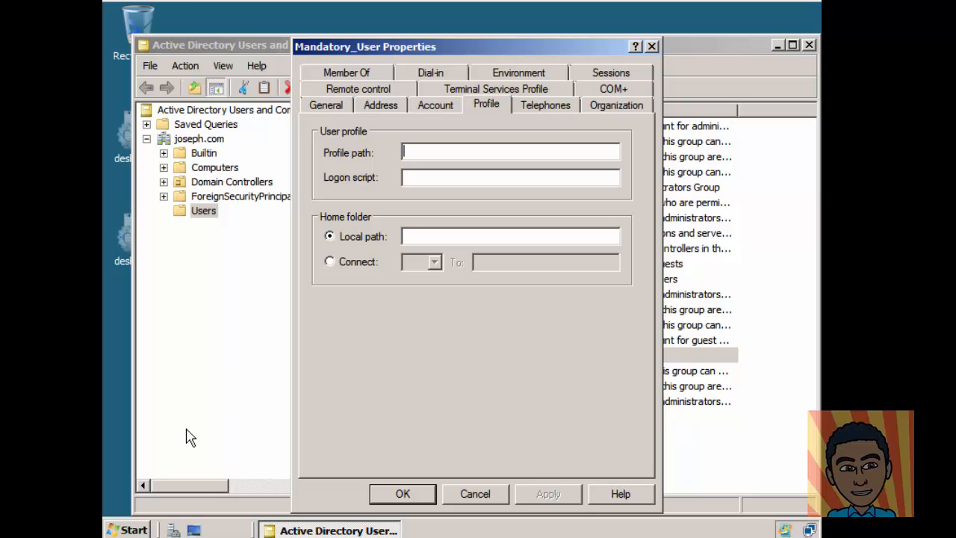
{"action": "left_click", "coordinate": [127, 529]}
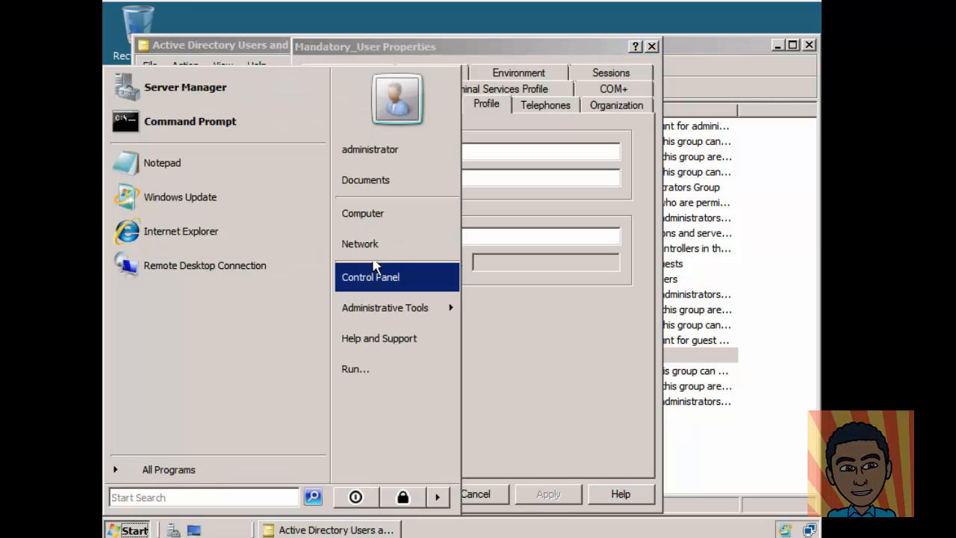
Step: Browse to C:\Profiles to check its contents, then return to the C: drive
{"action": "left_click", "coordinate": [381, 222]}
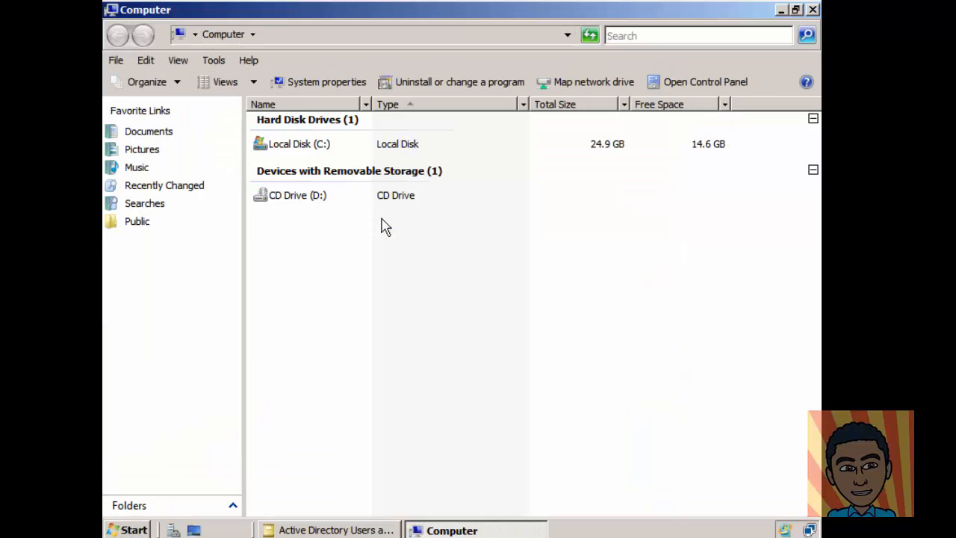
{"action": "double_click", "coordinate": [299, 149]}
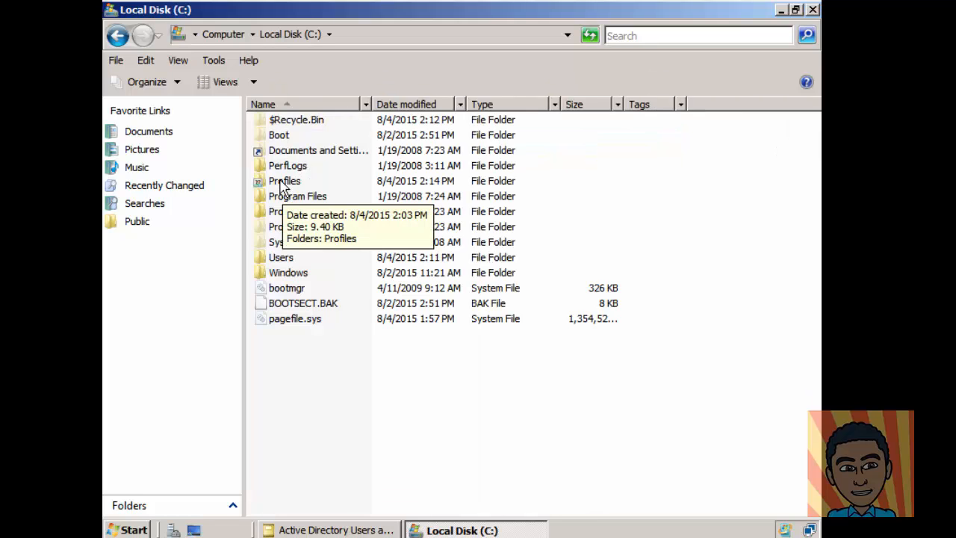
{"action": "double_click", "coordinate": [284, 182]}
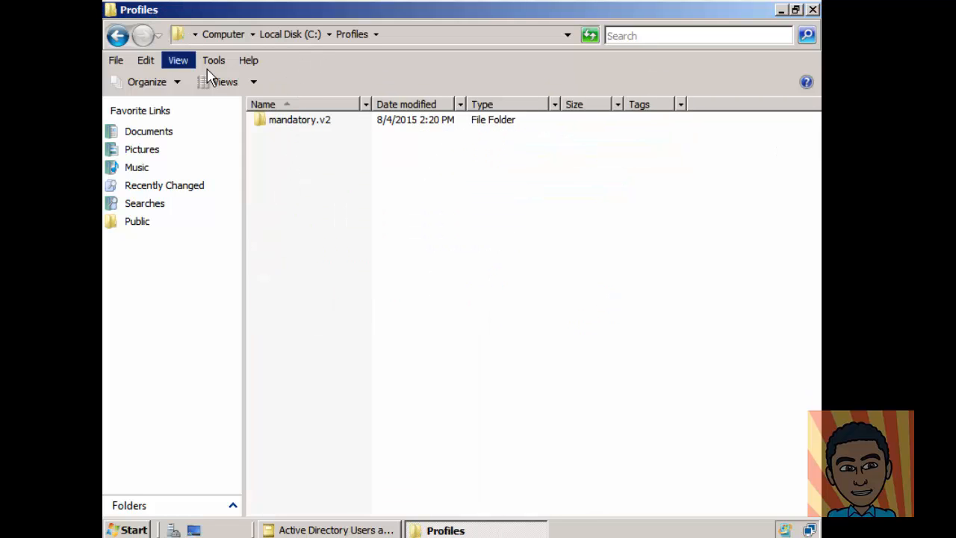
{"action": "left_click", "coordinate": [118, 35]}
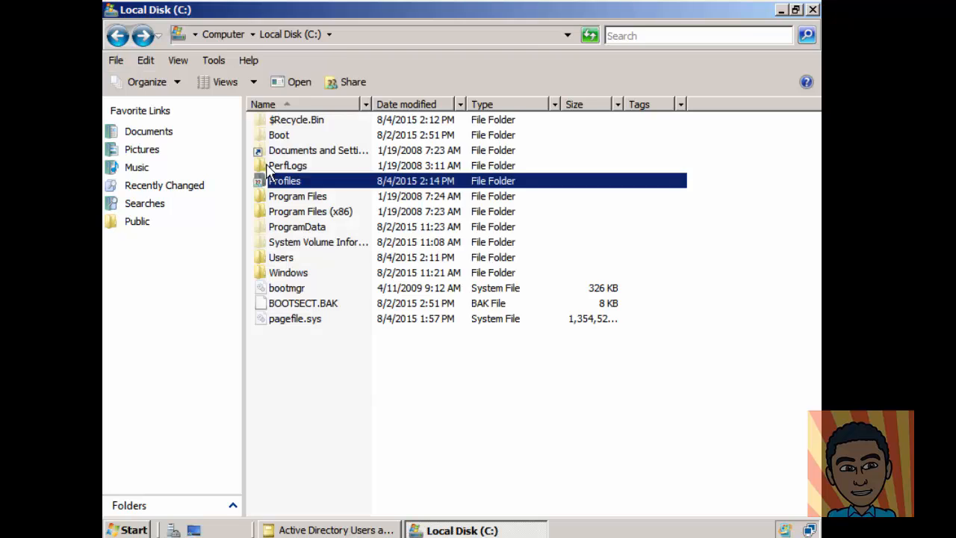
Step: Copy the Profiles share's network path \\WINSERVER2008\Profiles from its Sharing properties
{"action": "right_click", "coordinate": [280, 181]}
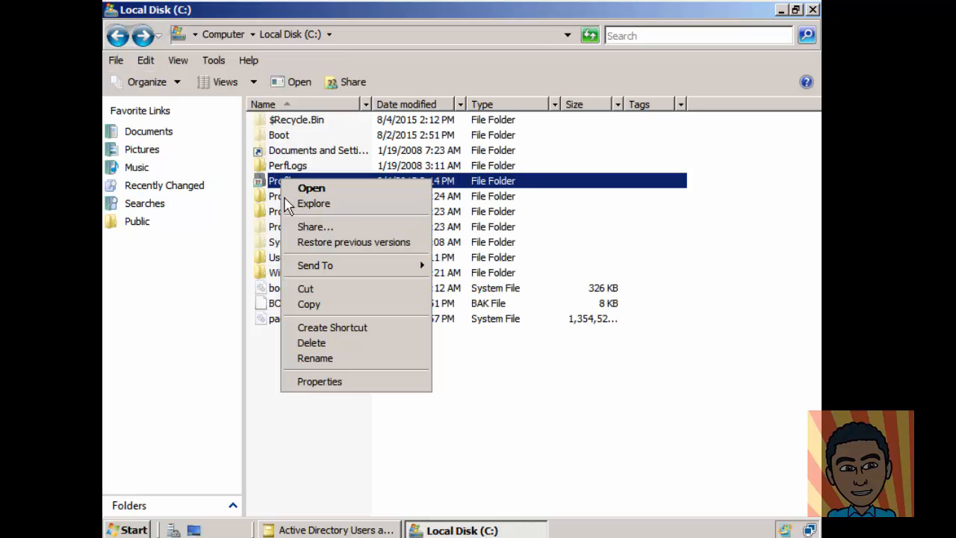
{"action": "left_click", "coordinate": [333, 382]}
{"action": "left_click", "coordinate": [365, 123]}
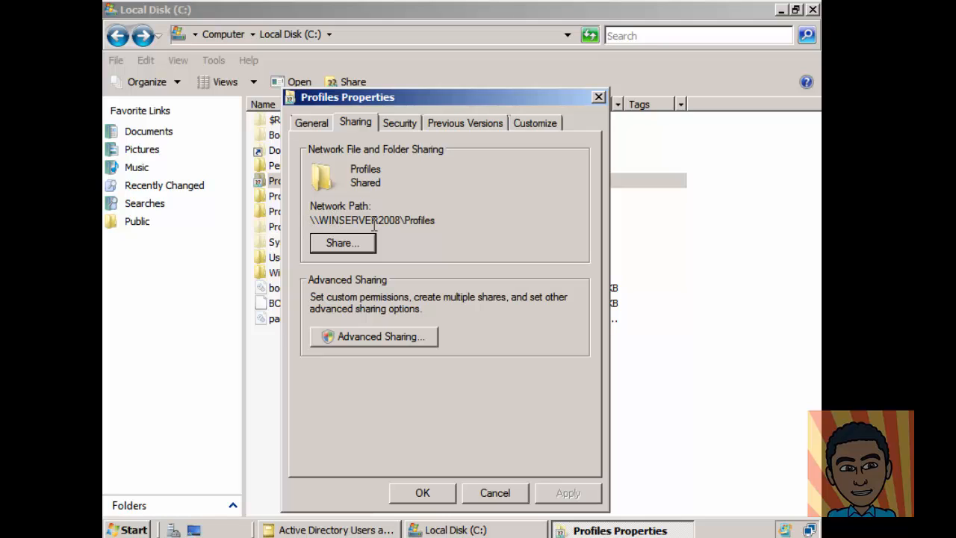
{"action": "left_click_drag", "start_coordinate": [441, 221], "coordinate": [310, 230]}
{"action": "key", "text": "ctrl+c"}
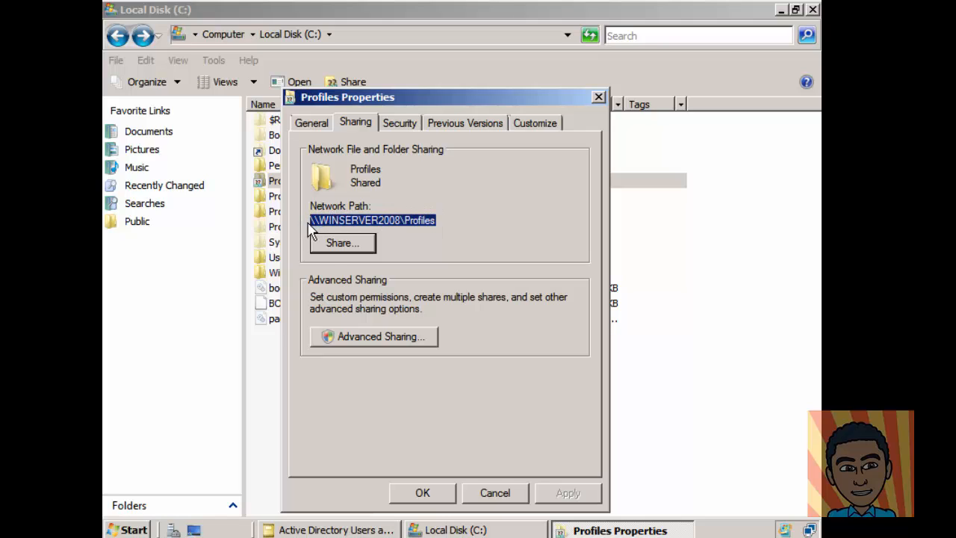
{"action": "left_click", "coordinate": [508, 493]}
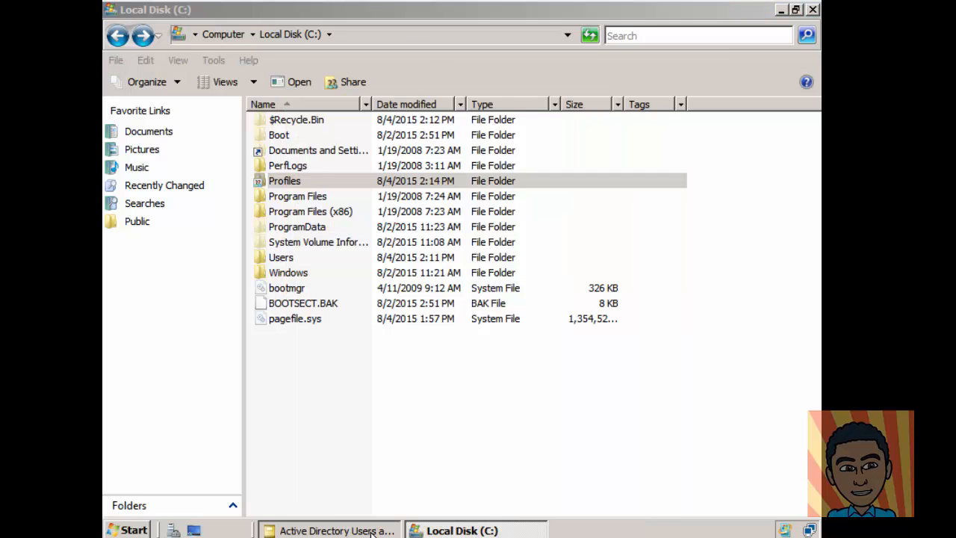
{"action": "left_click", "coordinate": [377, 530]}
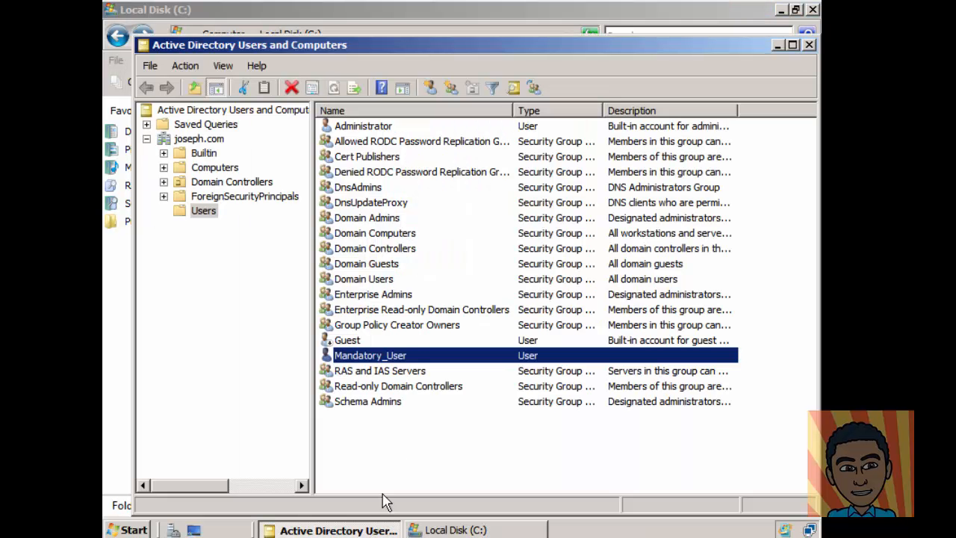
Step: Save \\WINSERVER2008\Profiles\mandatory as Mandatory_User's profile path
{"action": "left_click", "coordinate": [777, 46]}
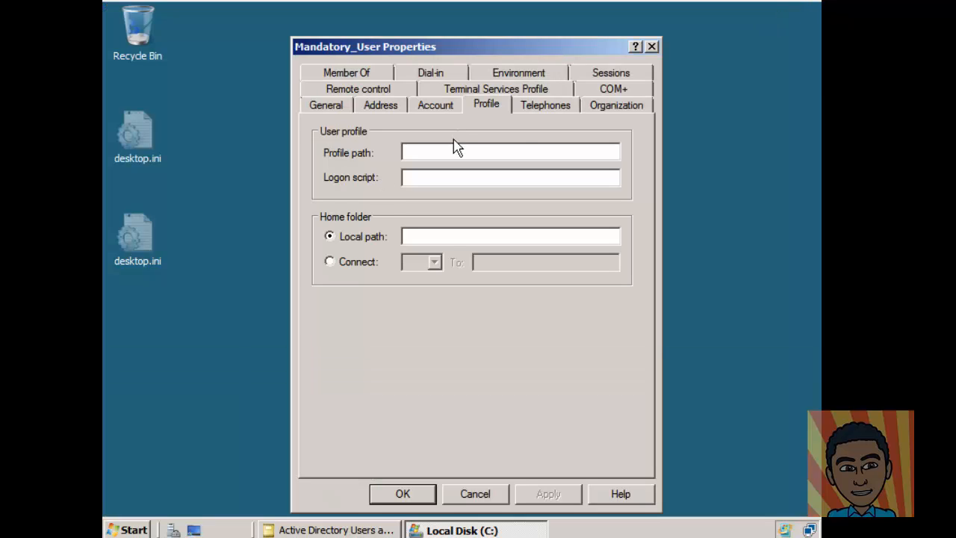
{"action": "key", "text": "ctrl+v"}
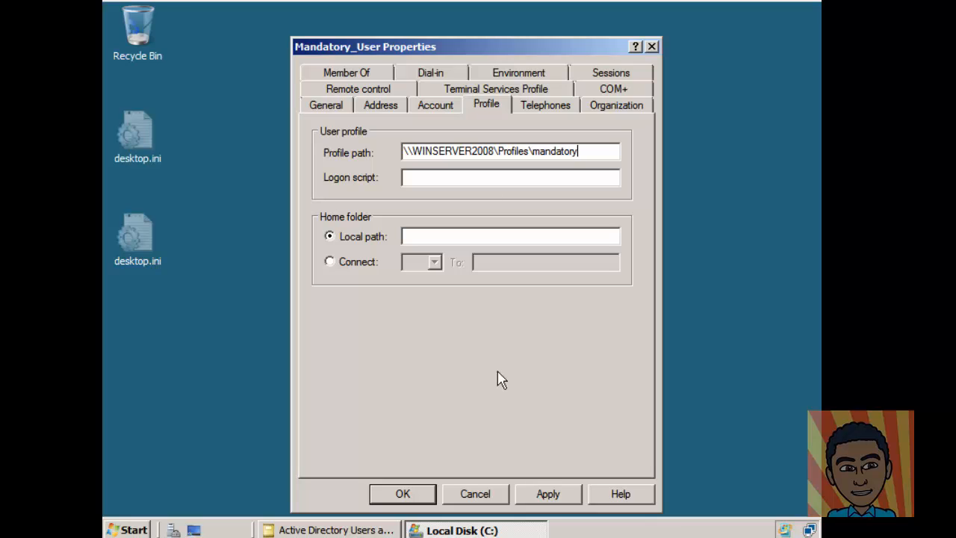
{"action": "left_click", "coordinate": [547, 495]}
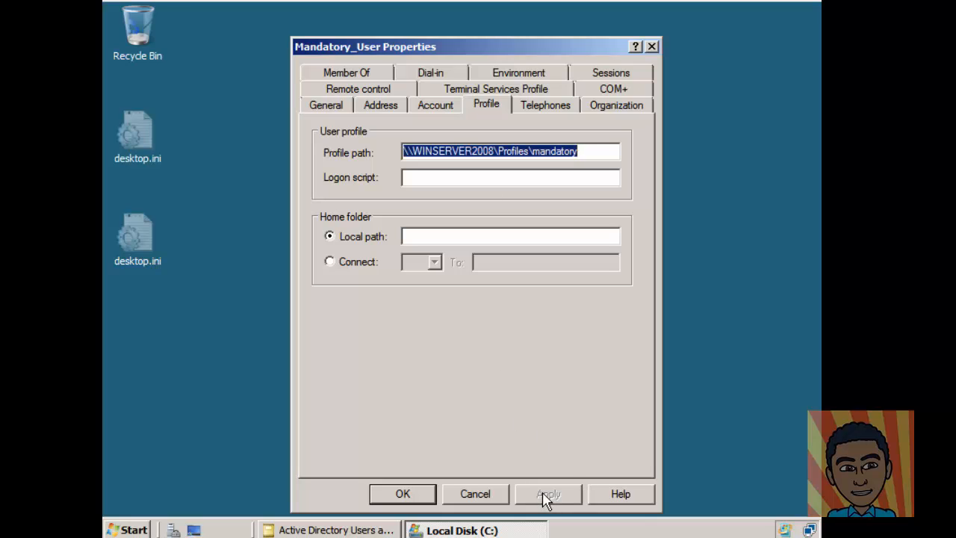
{"action": "left_click", "coordinate": [424, 495]}
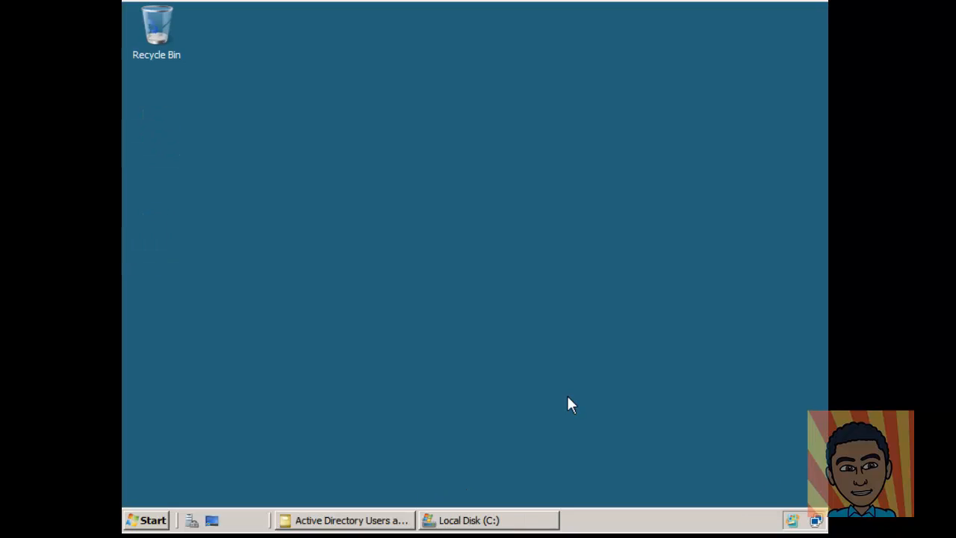
Step: Close the Local Disk (C:) and Active Directory windows and log off the administrator
{"action": "left_click", "coordinate": [522, 525]}
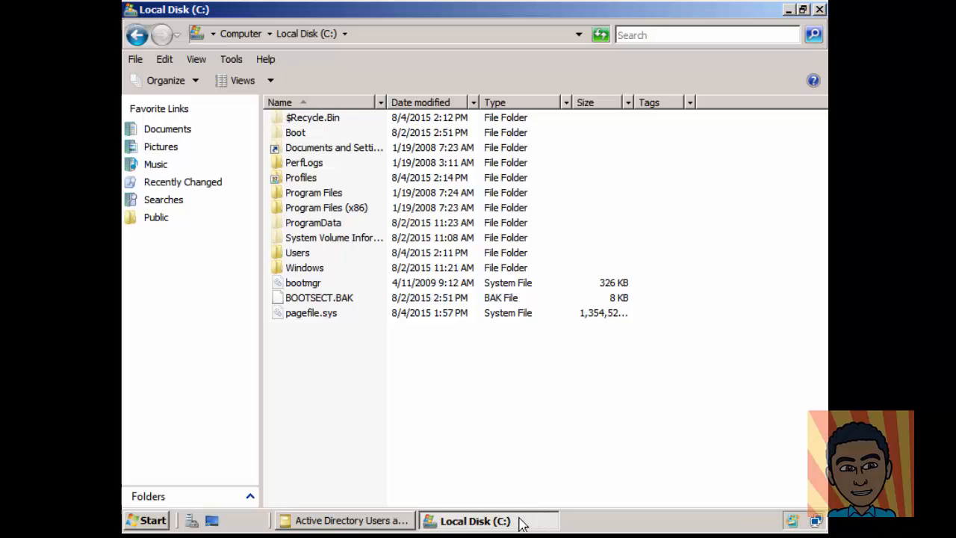
{"action": "left_click", "coordinate": [820, 9]}
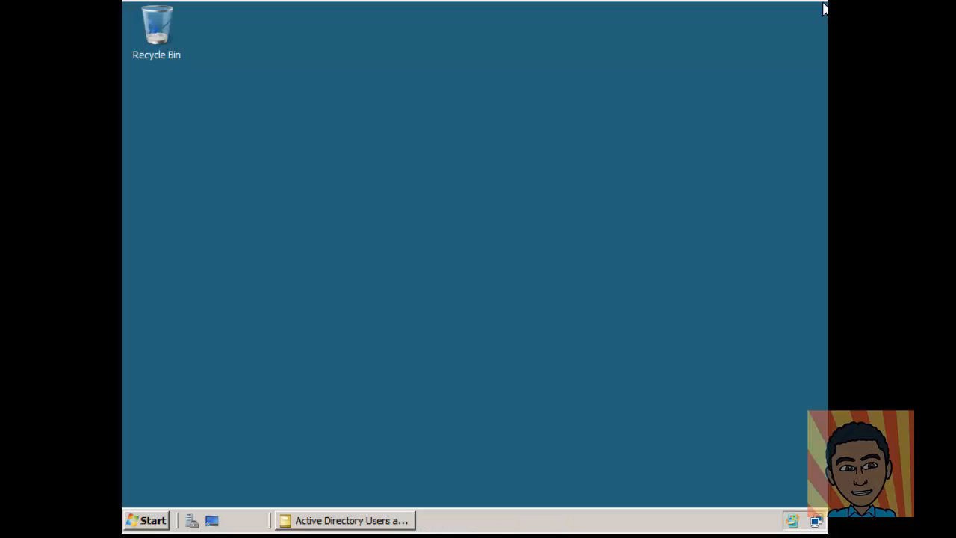
{"action": "left_click", "coordinate": [382, 521]}
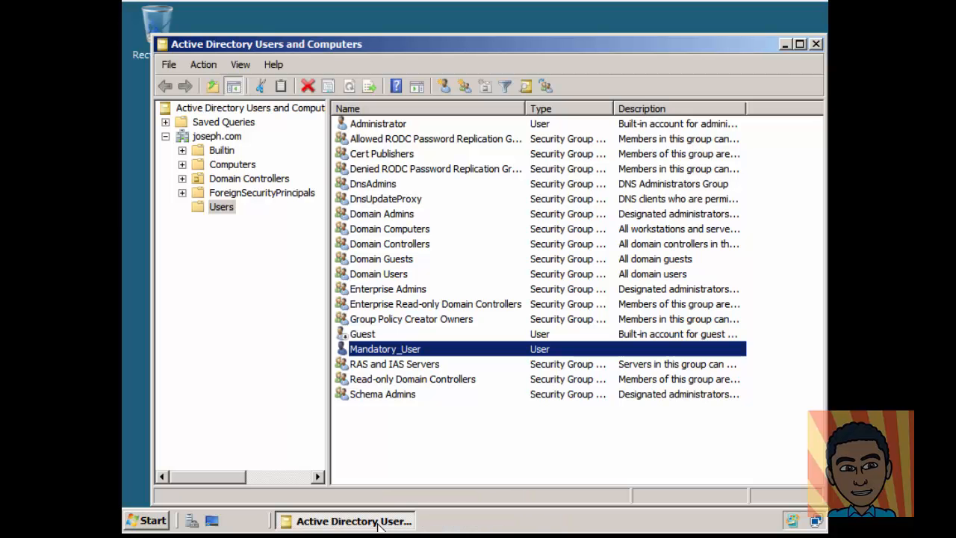
{"action": "left_click", "coordinate": [817, 45]}
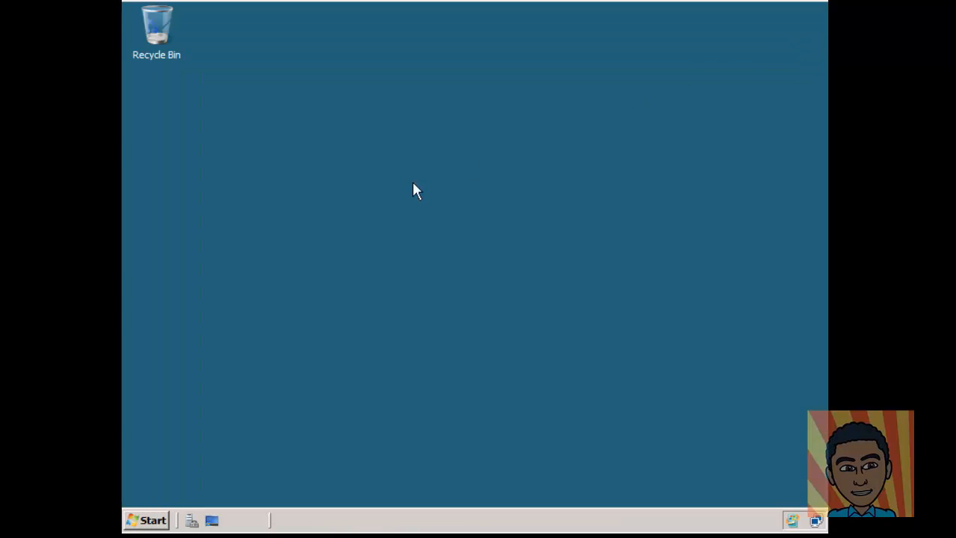
{"action": "left_click", "coordinate": [141, 521]}
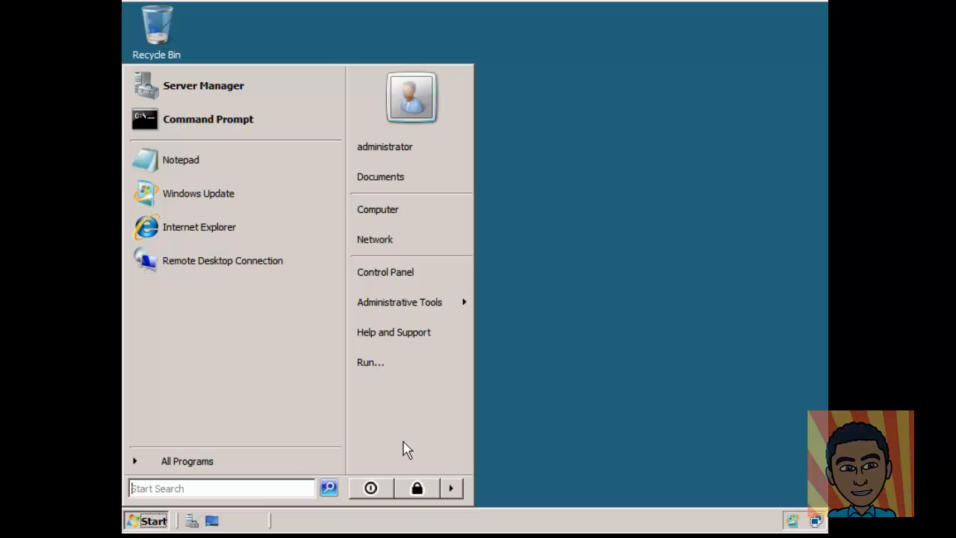
{"action": "left_click", "coordinate": [451, 487]}
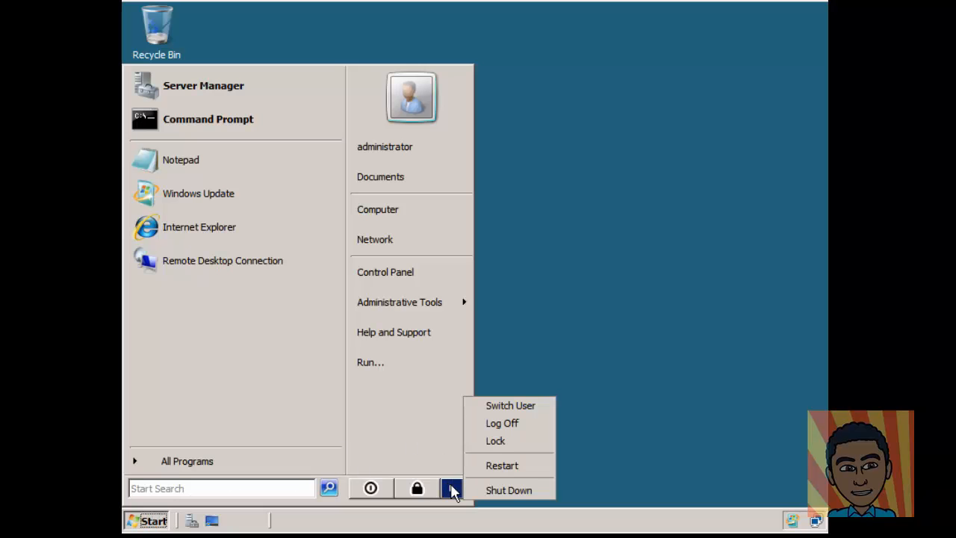
{"action": "left_click", "coordinate": [506, 423]}
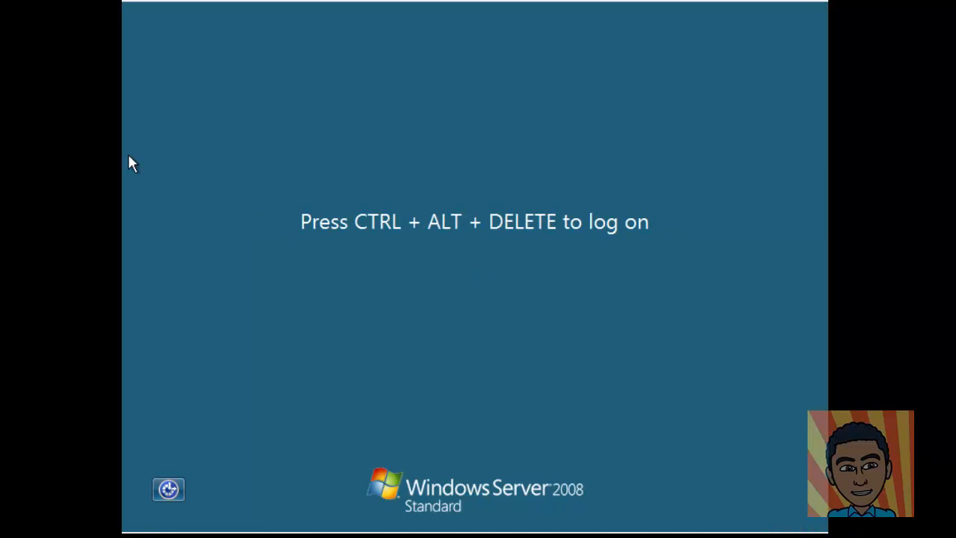
Step: Send Ctrl-Alt-Del and log on as Other User with the test account's domain username and password
{"action": "left_click", "coordinate": [15, 0]}
{"action": "mouse_move", "coordinate": [74, 1]}
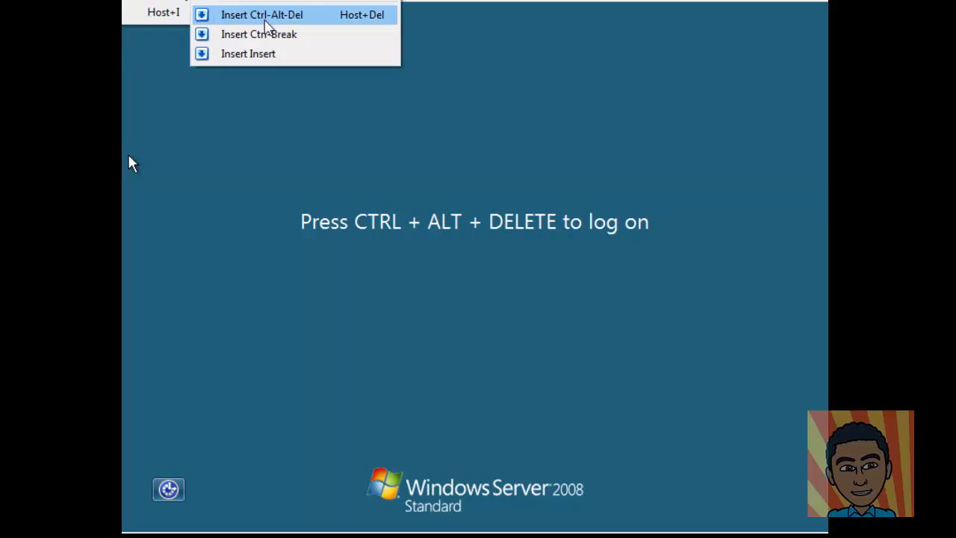
{"action": "left_click", "coordinate": [263, 15]}
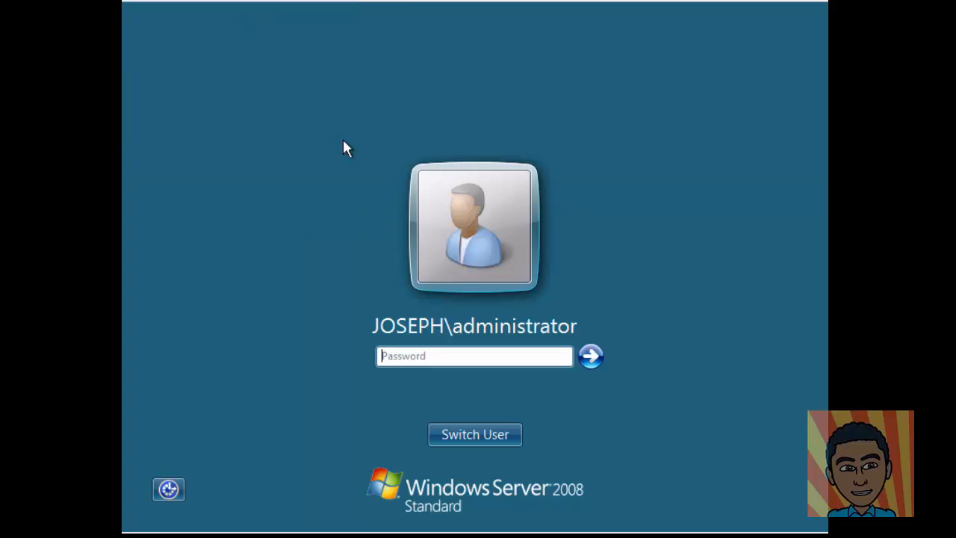
{"action": "left_click", "coordinate": [493, 435]}
{"action": "left_click", "coordinate": [572, 312]}
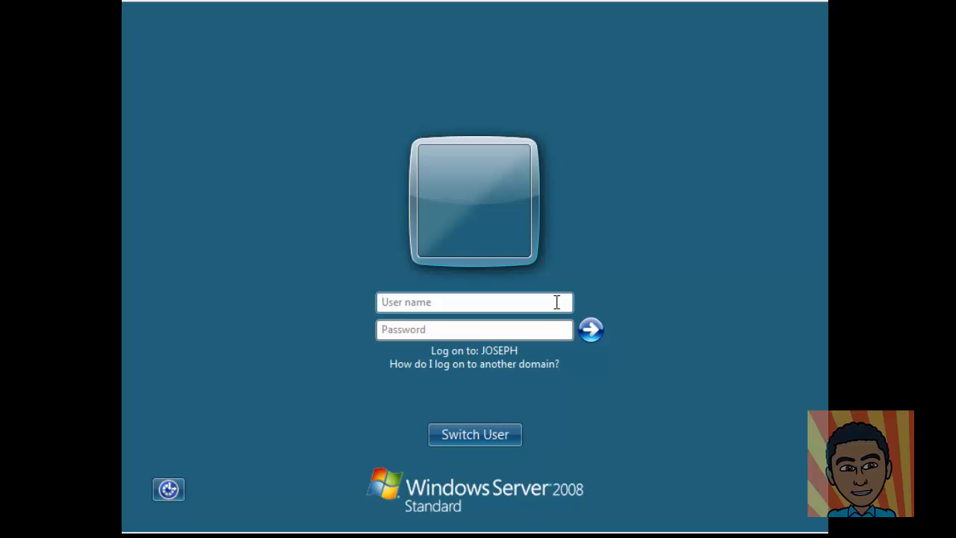
{"action": "type", "text": "JOSEPH\\mandatory"}
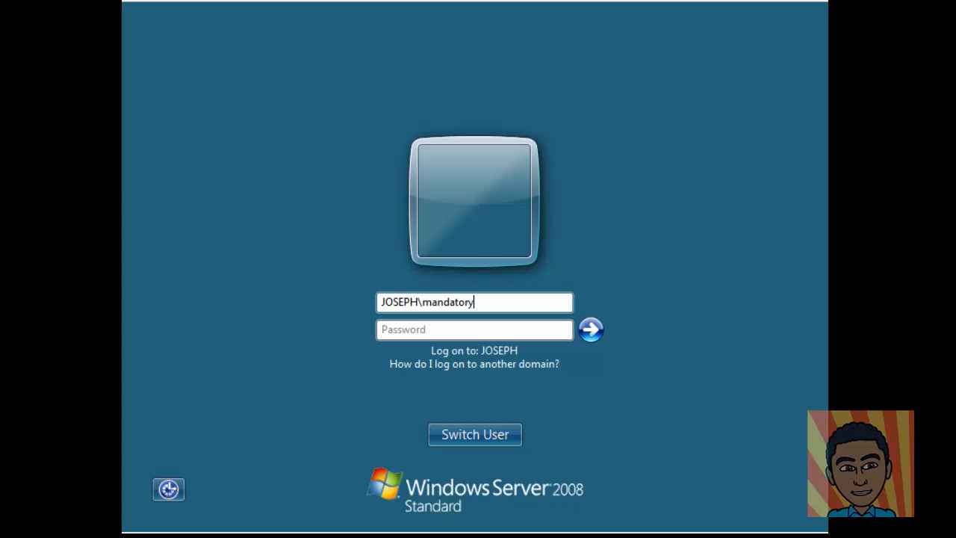
{"action": "key", "text": "Tab"}
{"action": "type", "text": "•"}
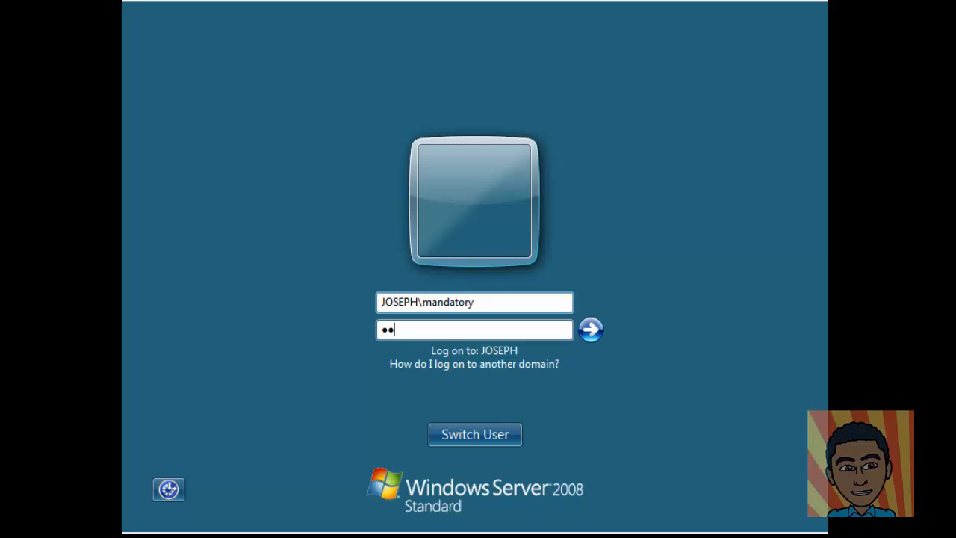
{"action": "type", "text": "•••••"}
{"action": "key", "text": "Return"}
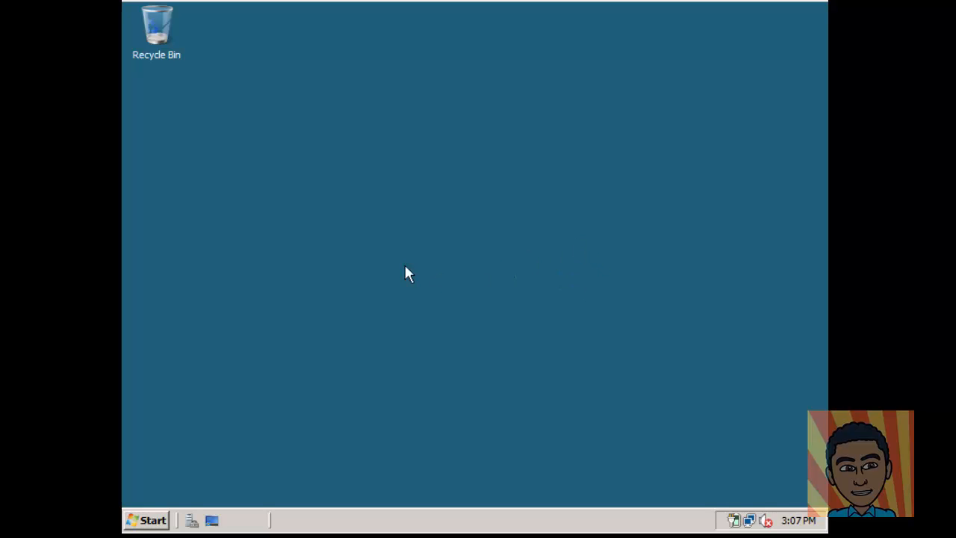
Step: Set the desktop background to the solid golden yellow colour
{"action": "right_click", "coordinate": [354, 230]}
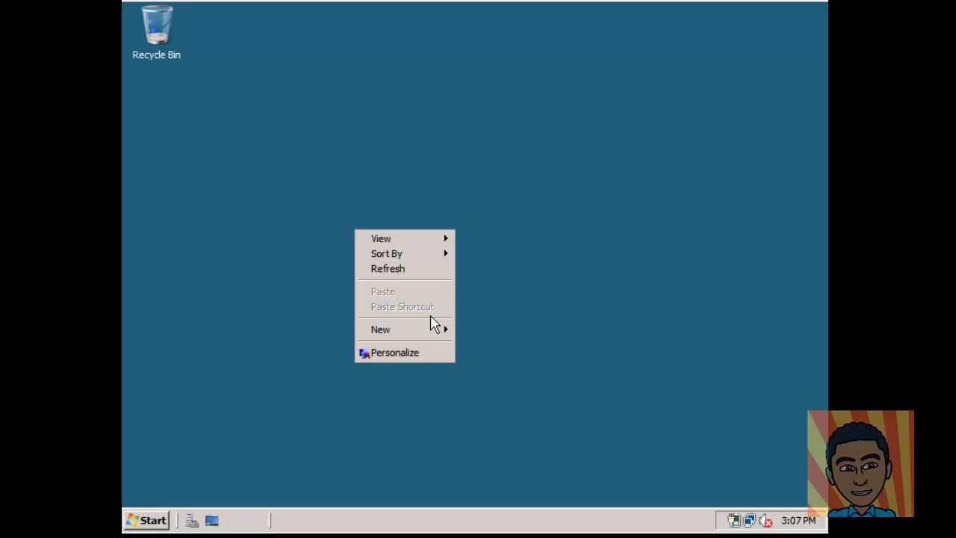
{"action": "left_click", "coordinate": [438, 348]}
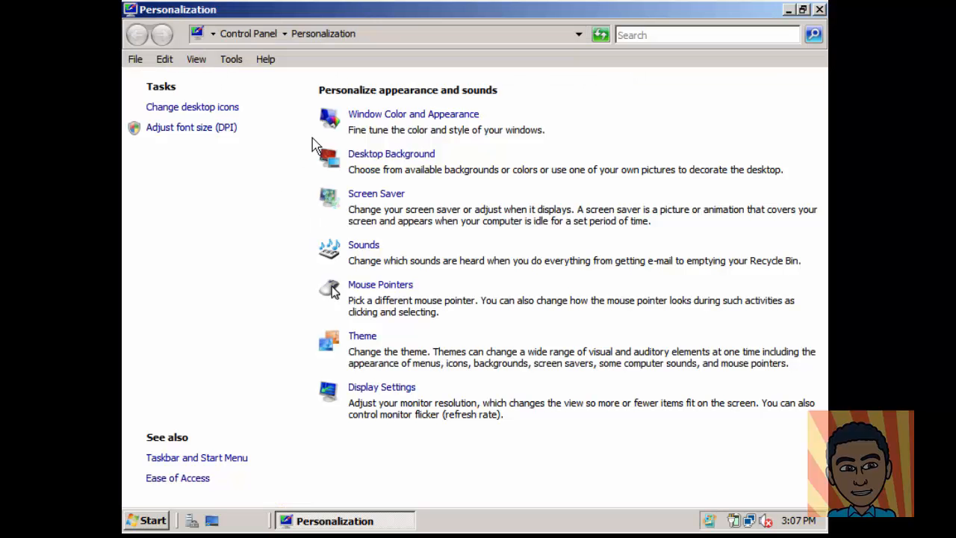
{"action": "left_click", "coordinate": [392, 157]}
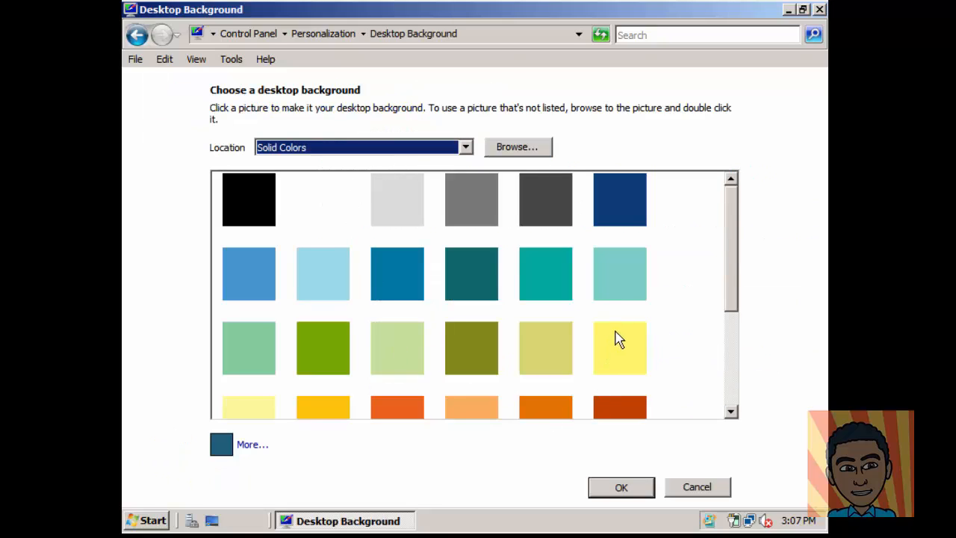
{"action": "left_click", "coordinate": [336, 411]}
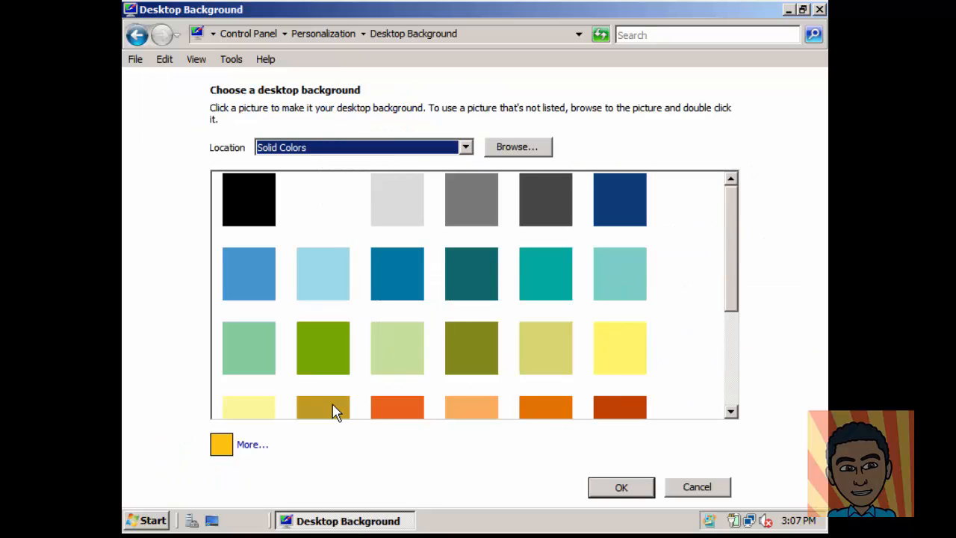
{"action": "left_click", "coordinate": [629, 493]}
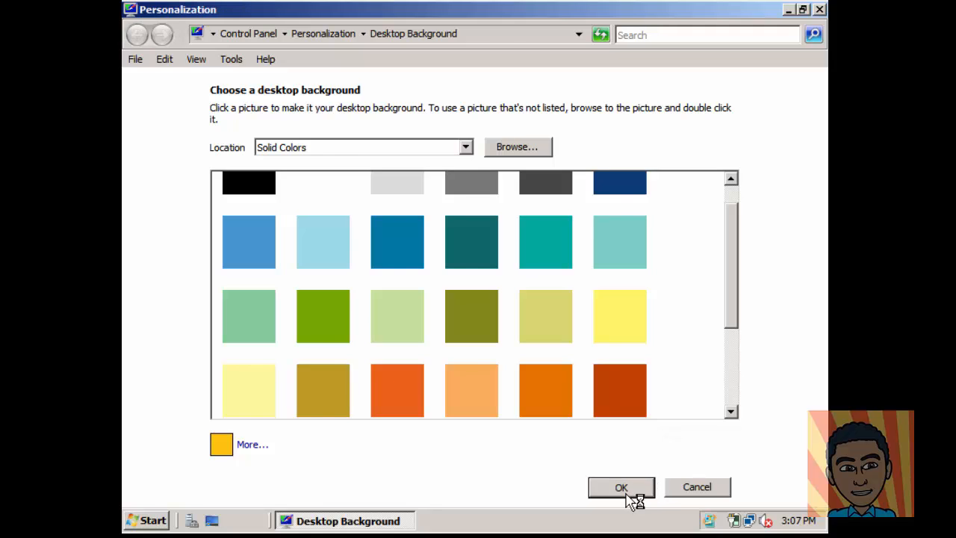
{"action": "left_click", "coordinate": [820, 9]}
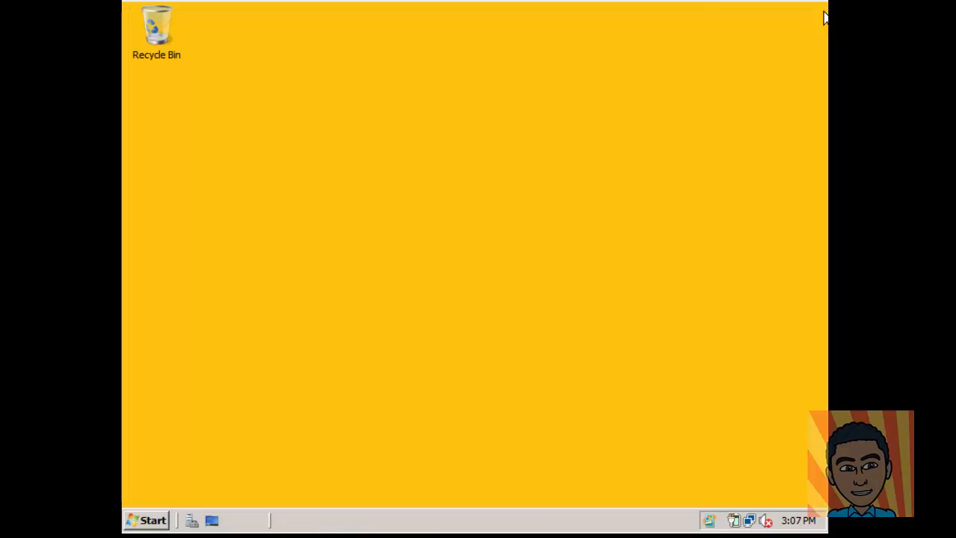
Step: Copy the Public Documents folder onto the desktop, skipping the existing desktop.ini
{"action": "left_click", "coordinate": [160, 517]}
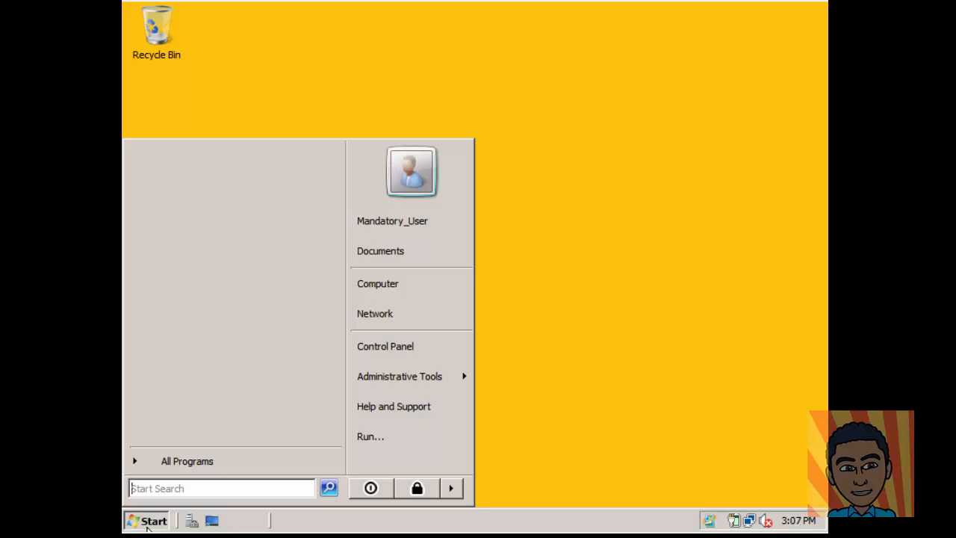
{"action": "left_click", "coordinate": [407, 287]}
{"action": "left_click", "coordinate": [166, 167]}
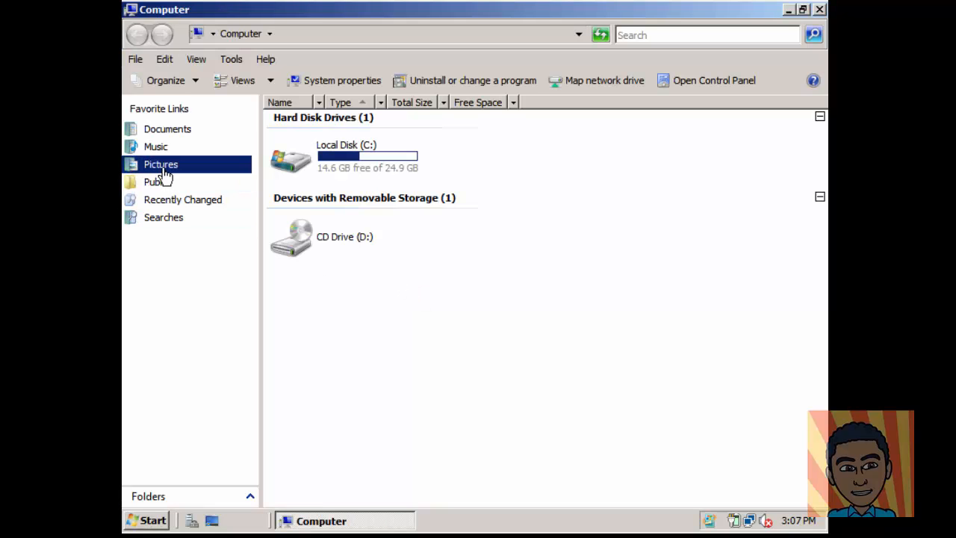
{"action": "left_click", "coordinate": [166, 184]}
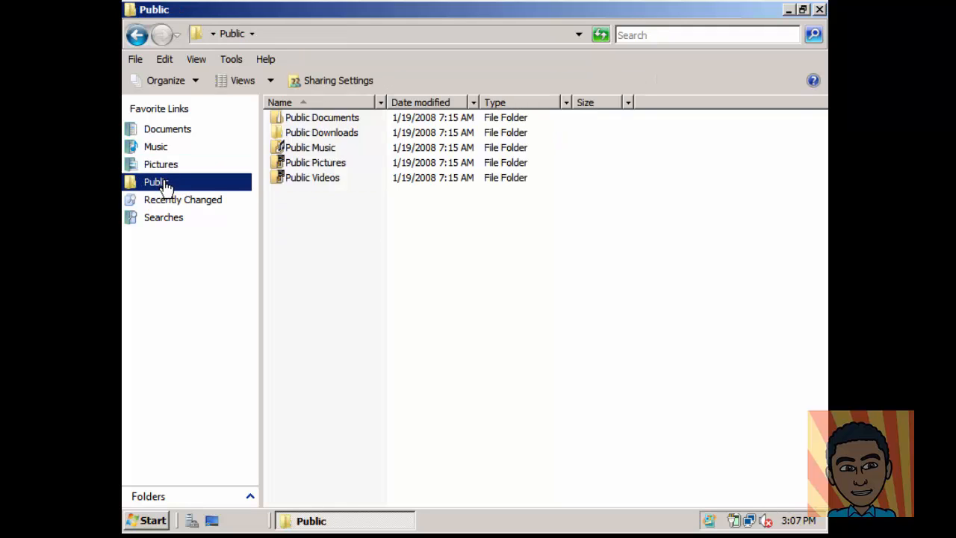
{"action": "right_click", "coordinate": [307, 118]}
{"action": "left_click", "coordinate": [355, 237]}
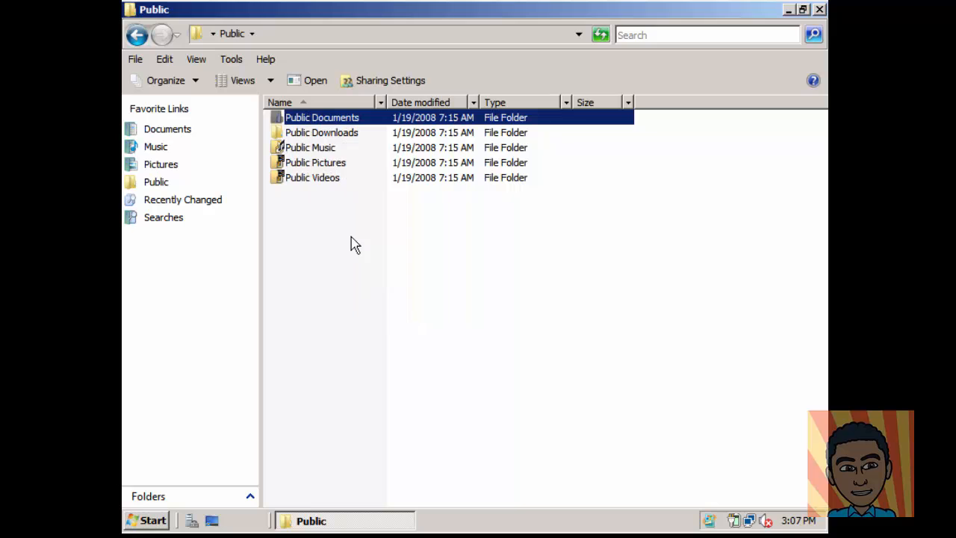
{"action": "left_click", "coordinate": [819, 10]}
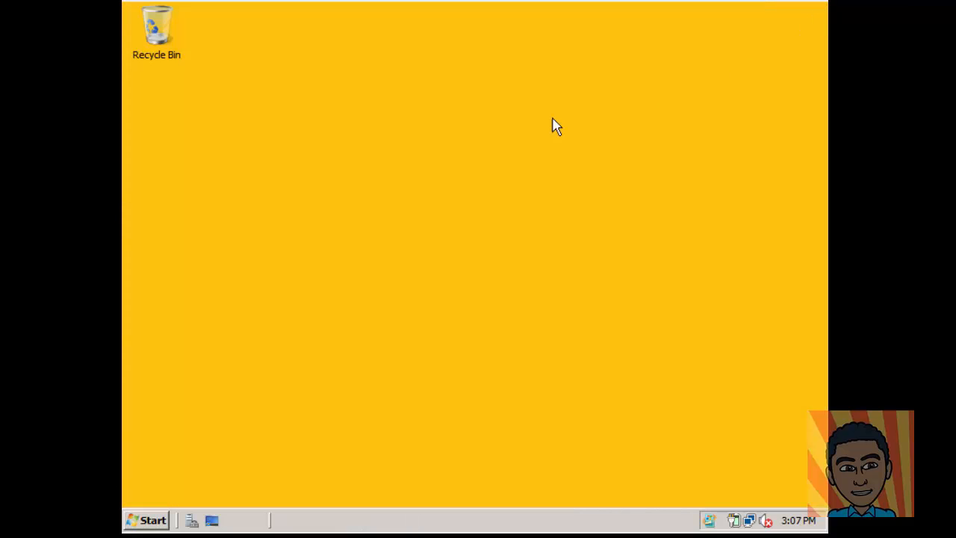
{"action": "right_click", "coordinate": [355, 190]}
{"action": "left_click", "coordinate": [401, 253]}
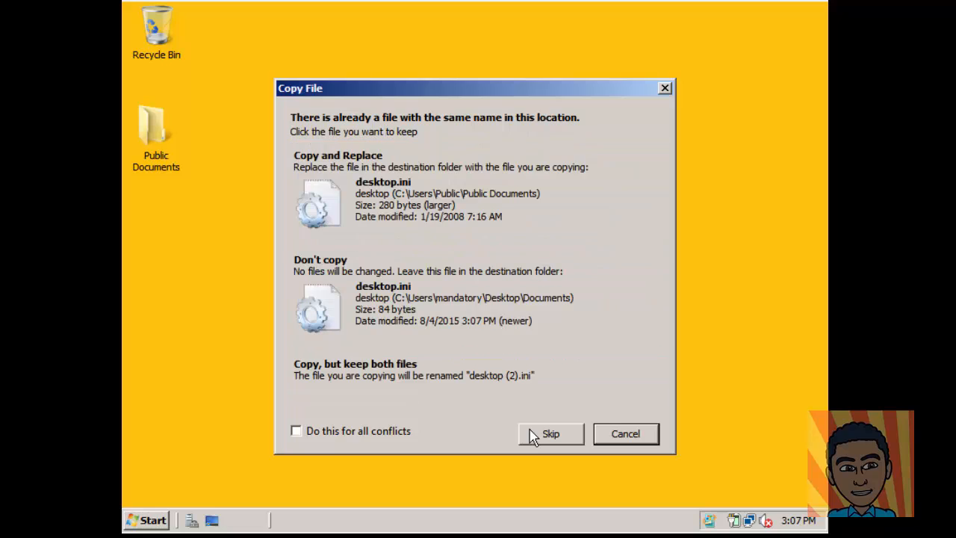
{"action": "left_click", "coordinate": [457, 247]}
{"action": "left_click", "coordinate": [422, 240]}
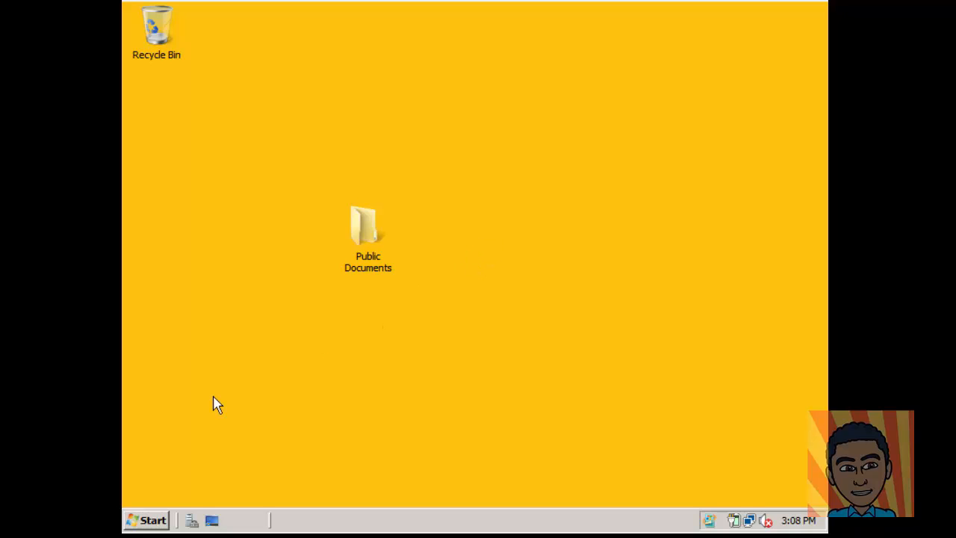
Step: Log off the mandatory test user
{"action": "left_click", "coordinate": [154, 518]}
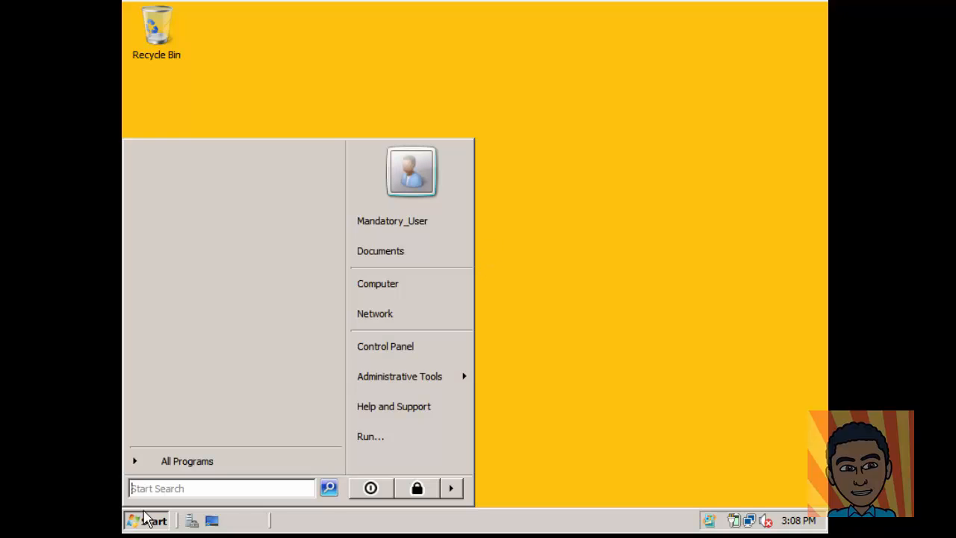
{"action": "left_click", "coordinate": [450, 486]}
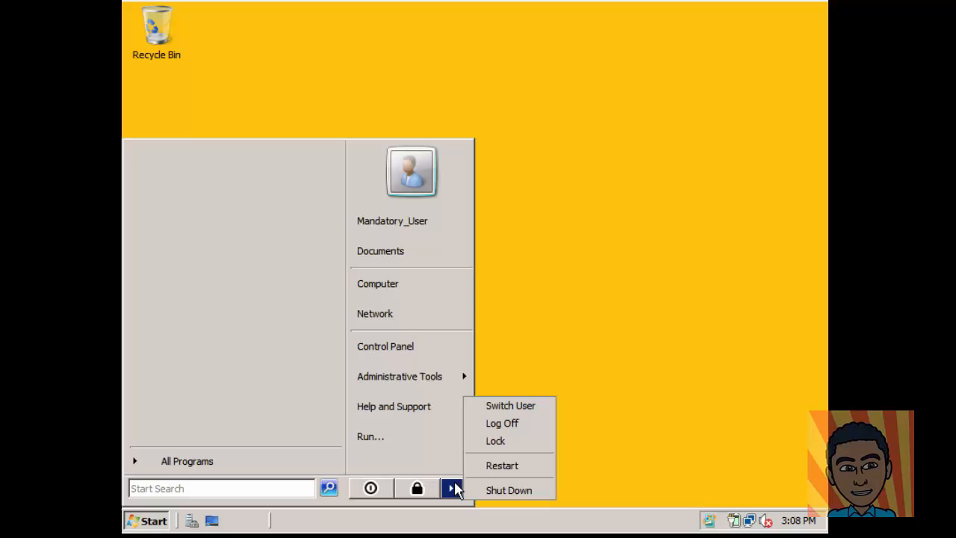
{"action": "left_click", "coordinate": [508, 422]}
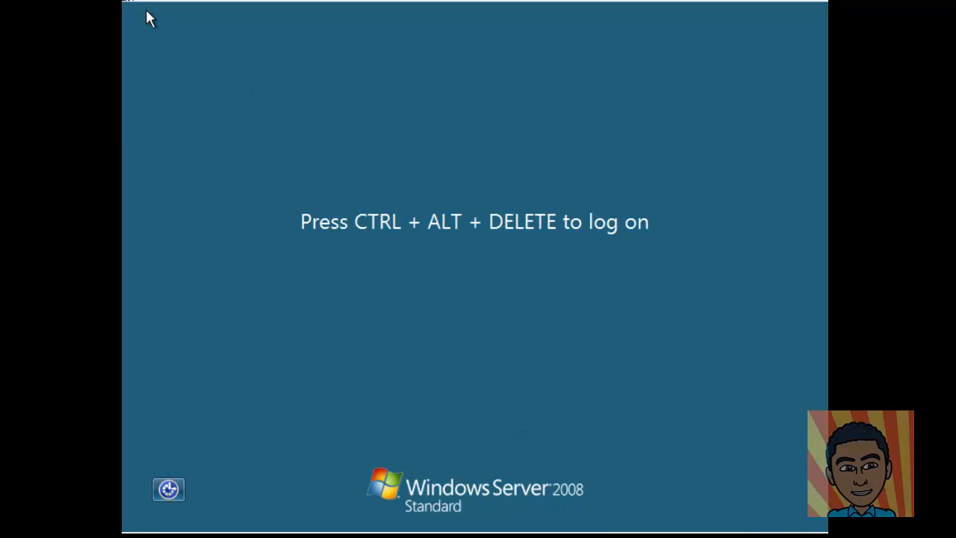
Step: Send Ctrl-Alt-Del and sign the test user back in with the account password
{"action": "left_click", "coordinate": [129, 1]}
{"action": "mouse_move", "coordinate": [150, 1]}
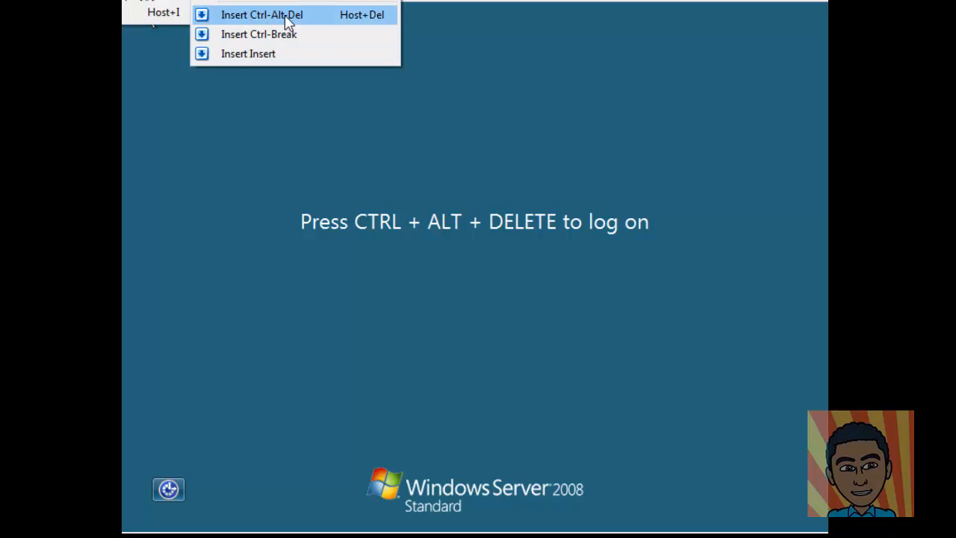
{"action": "left_click", "coordinate": [288, 23]}
{"action": "type", "text": "p"}
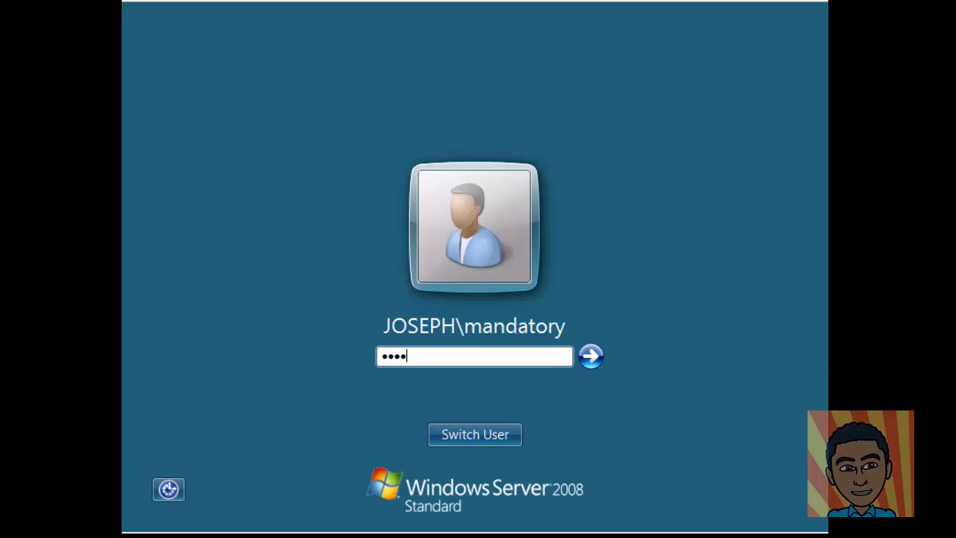
{"action": "key", "text": "Return"}
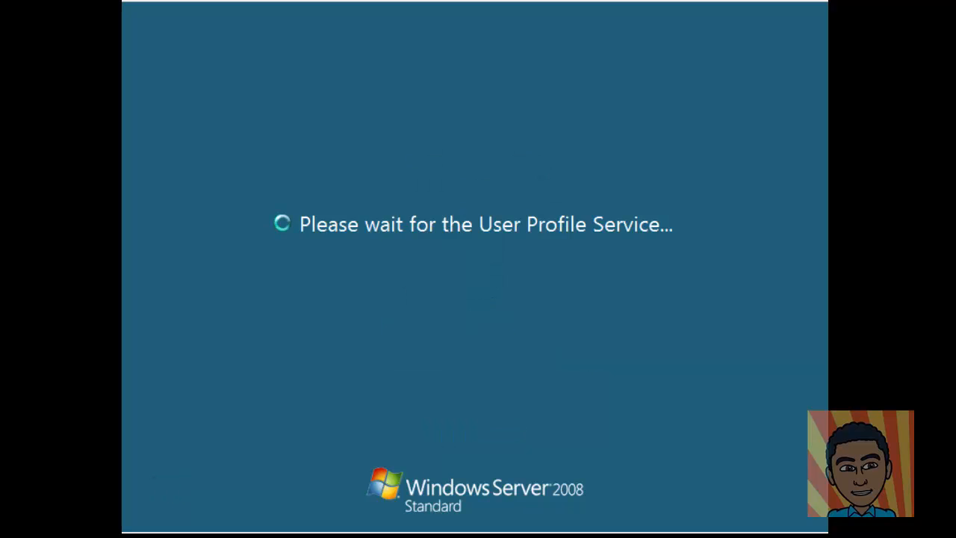